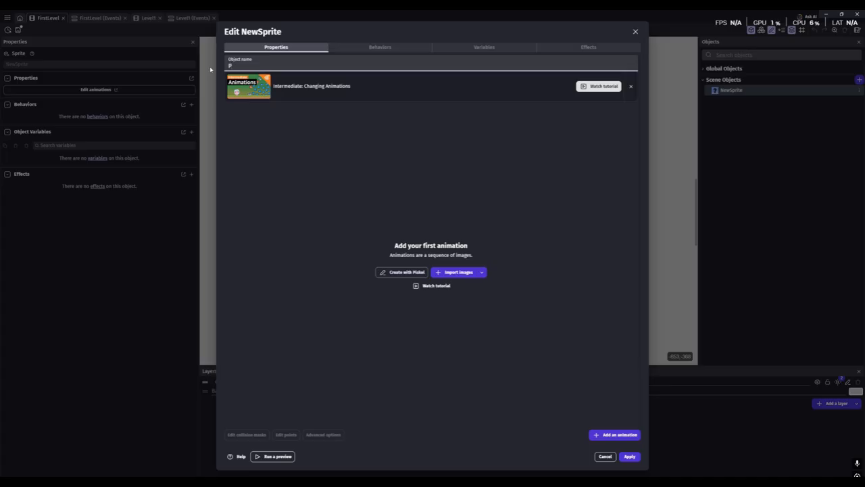
Step: Name the new sprite object Player and import its image from disk as the first animation
text(er)
click(371, 183)
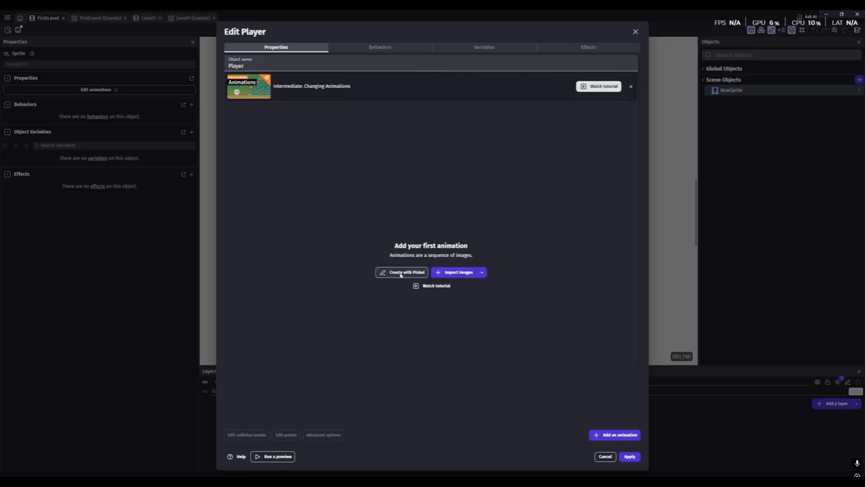
click(395, 273)
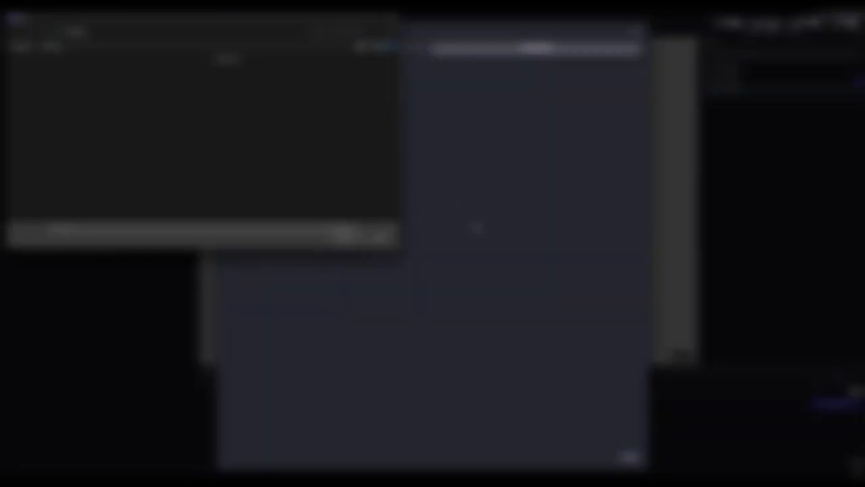
click(29, 112)
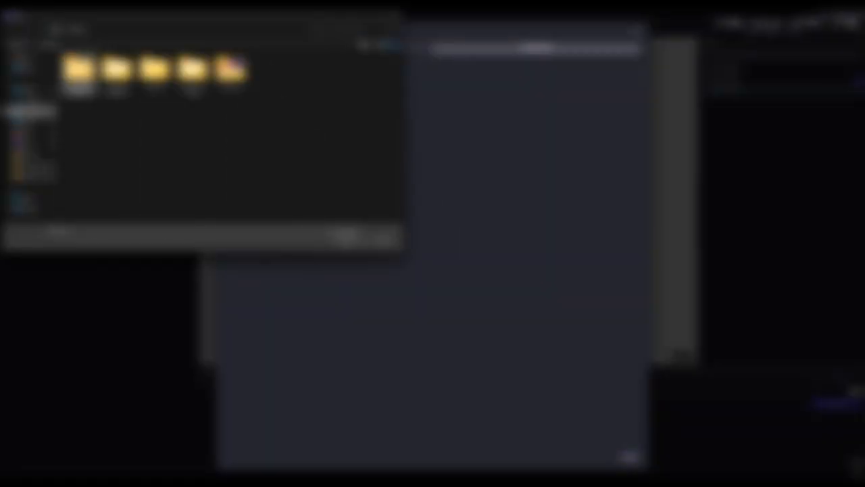
double_click(79, 73)
click(347, 239)
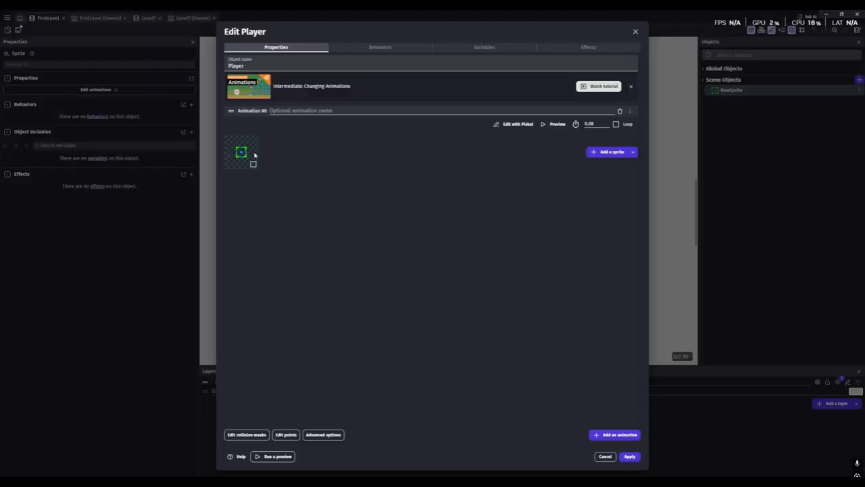
click(629, 456)
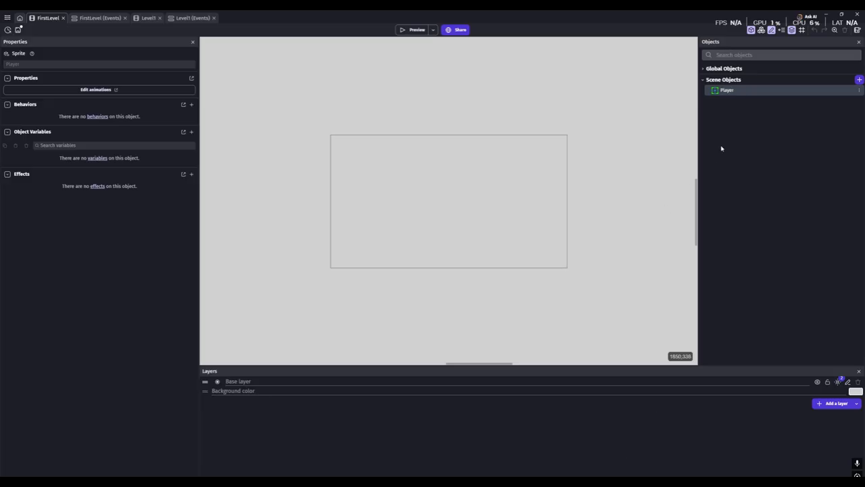
Step: Add the Platformer character, Smooth Camera and Smooth platformer camera behaviors to the Player object
double_click(738, 90)
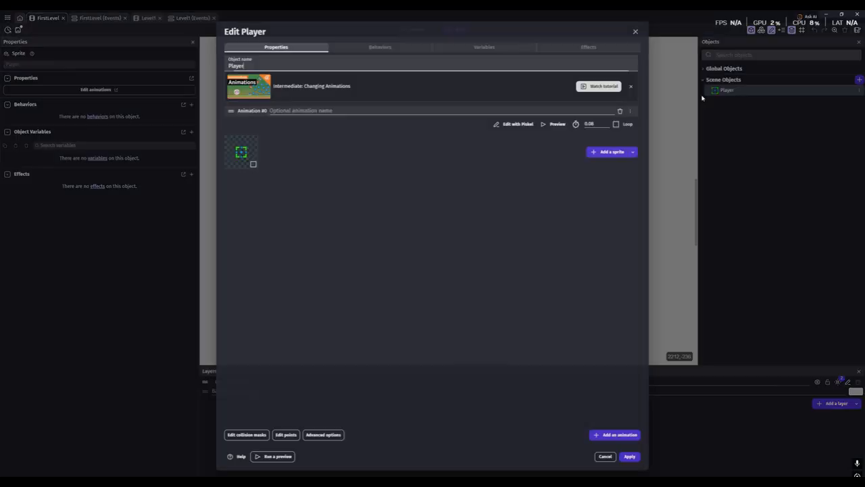
click(379, 48)
click(435, 255)
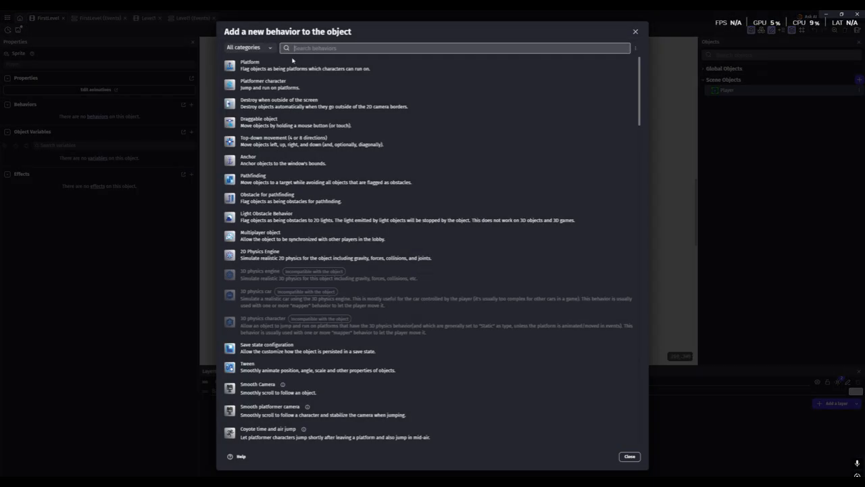
text(camera)
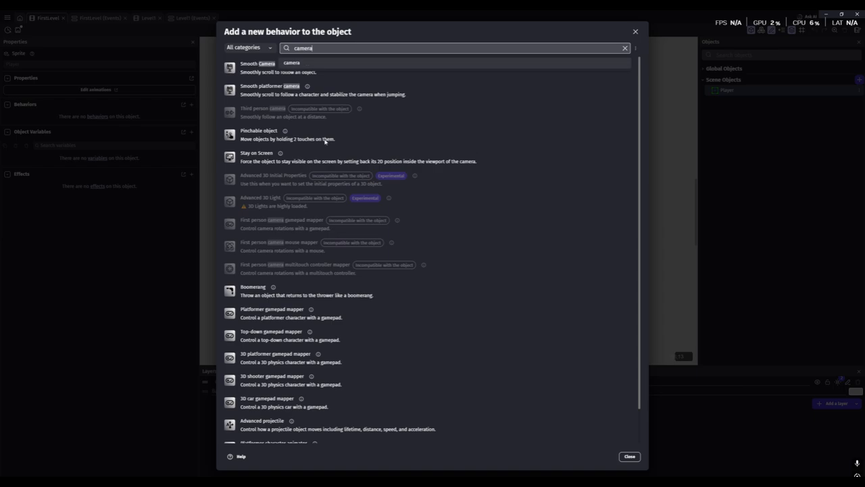
click(274, 92)
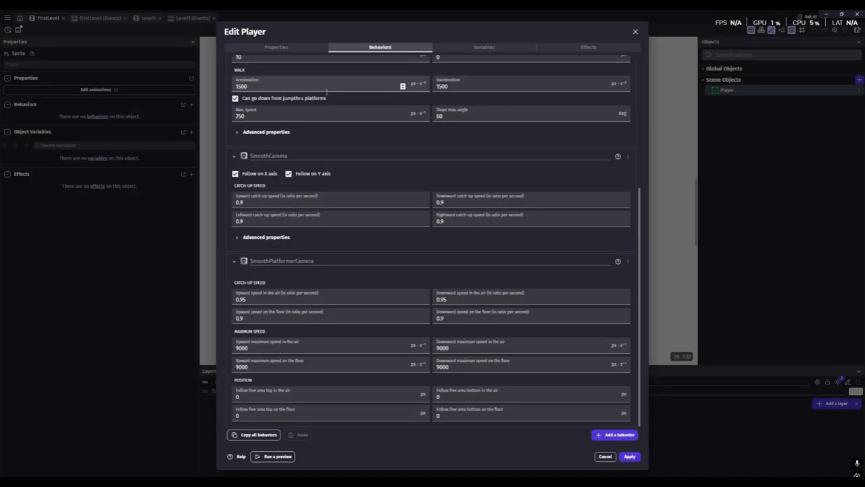
Step: Set the gravity of the Player's PlatformerObject behavior to 1500
scroll(315, 278, up, 10)
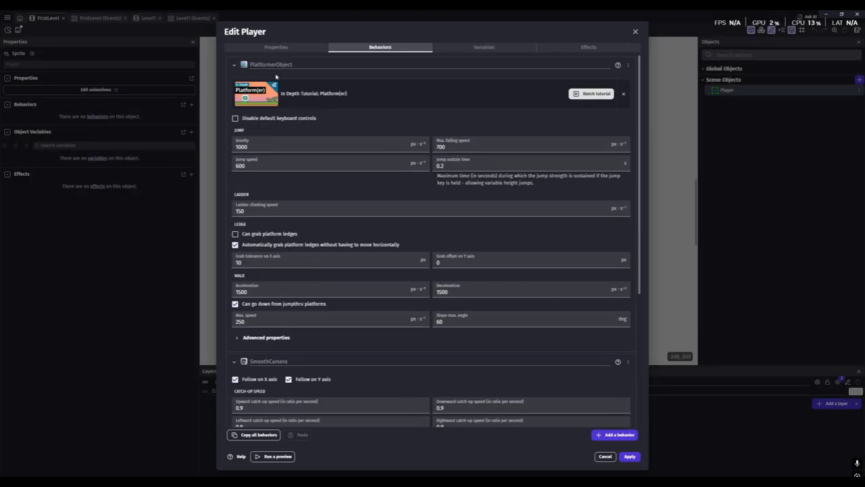
scroll(281, 270, down, 5)
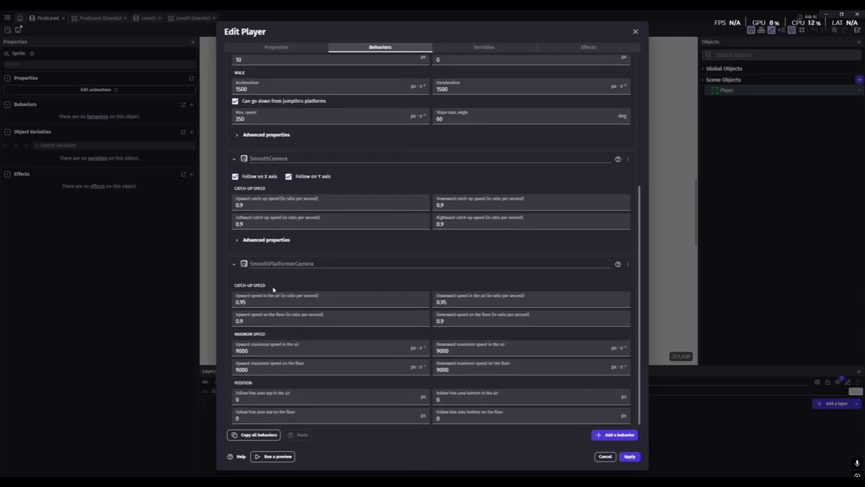
scroll(275, 282, up, 5)
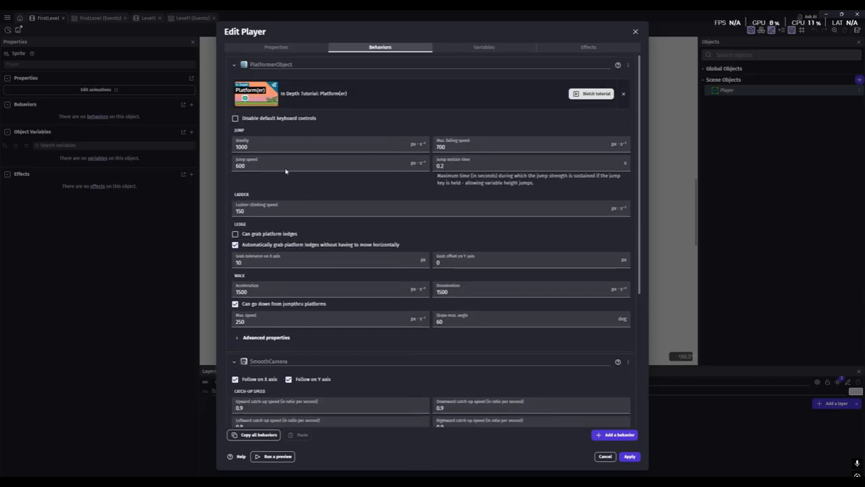
drag(261, 144, 241, 147)
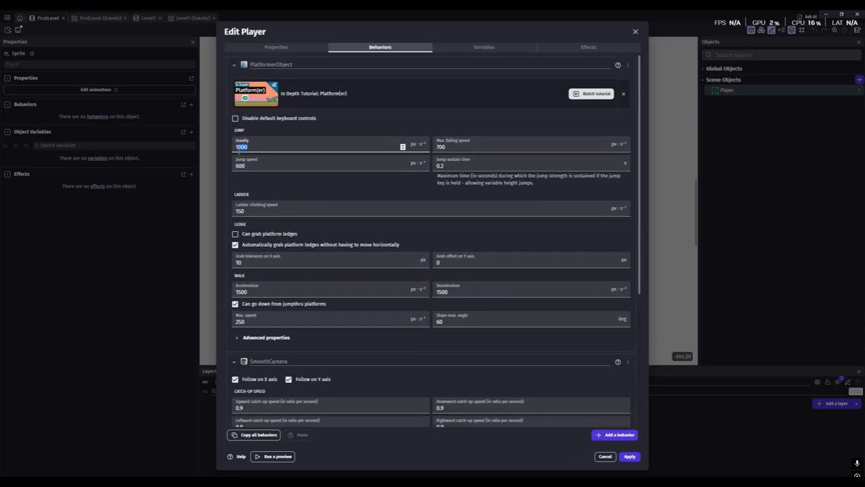
click(236, 118)
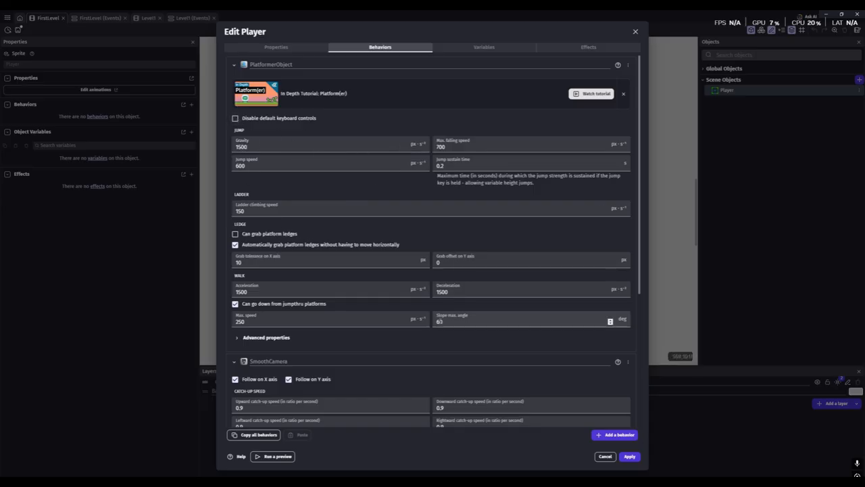
Step: Set the PlatformerObject behavior's max. falling speed to 500 and its jump sustain time to 0
scroll(317, 215, down, 1)
scroll(317, 215, up, 1)
scroll(289, 177, down, 5)
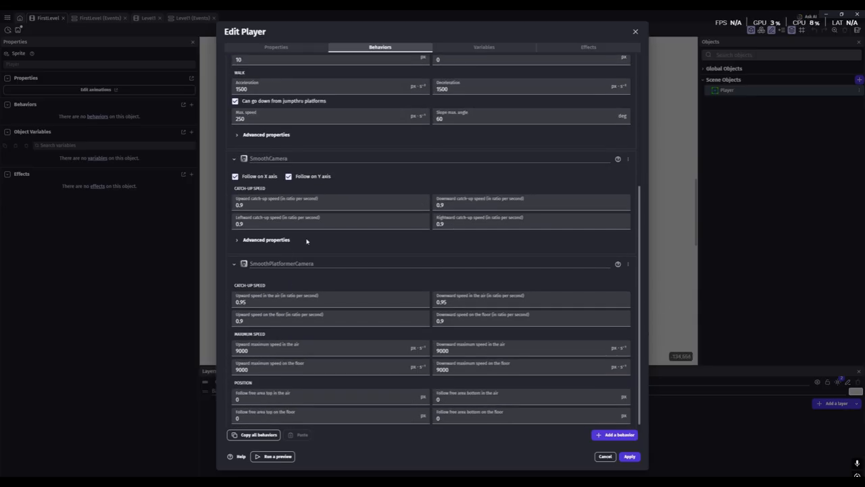
scroll(406, 299, up, 5)
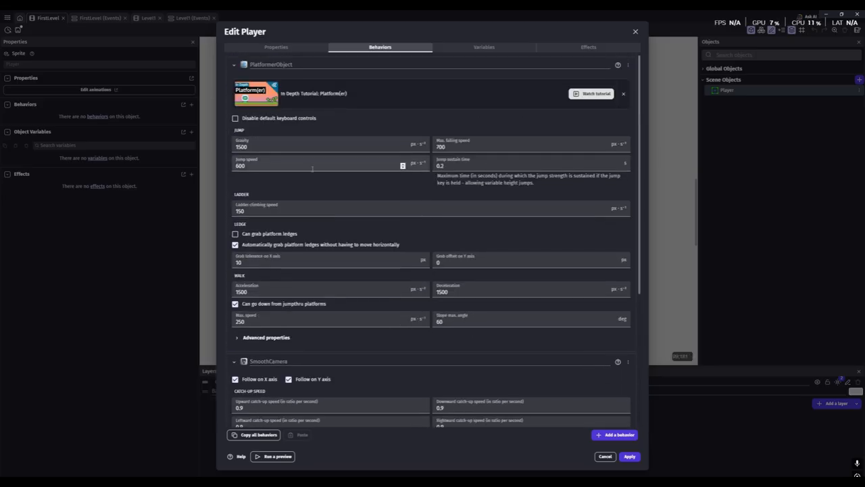
scroll(258, 127, down, 1)
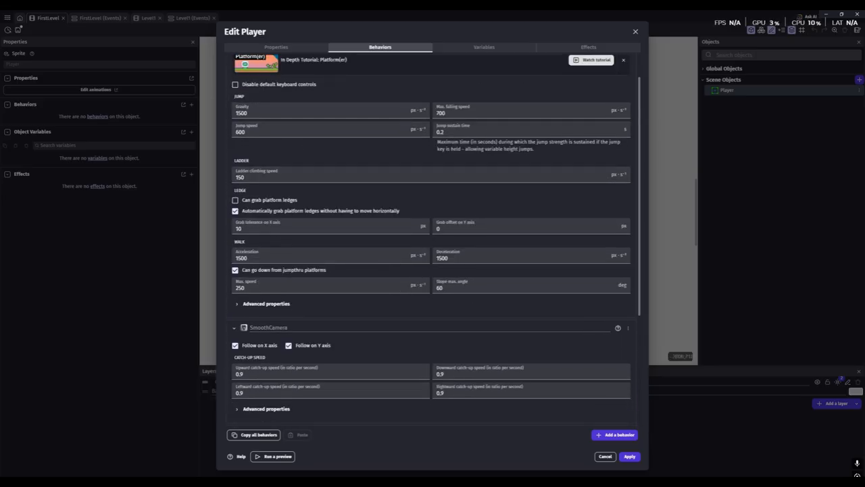
double_click(441, 112)
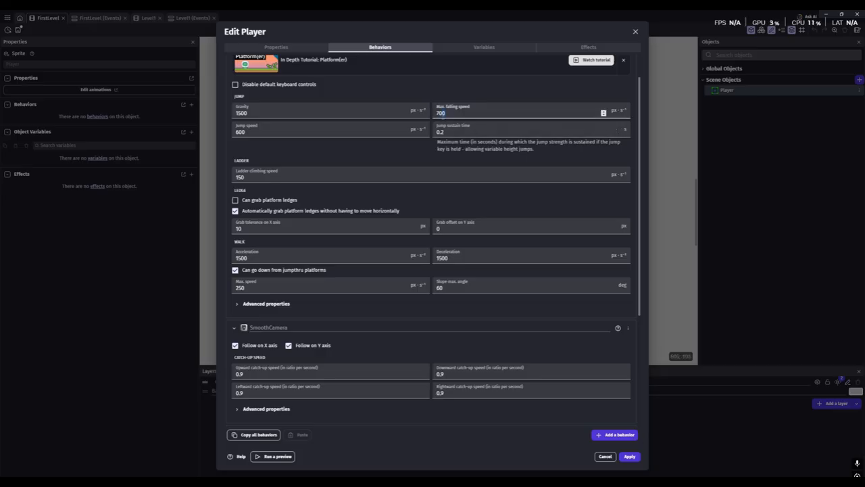
text(500)
key(Tab)
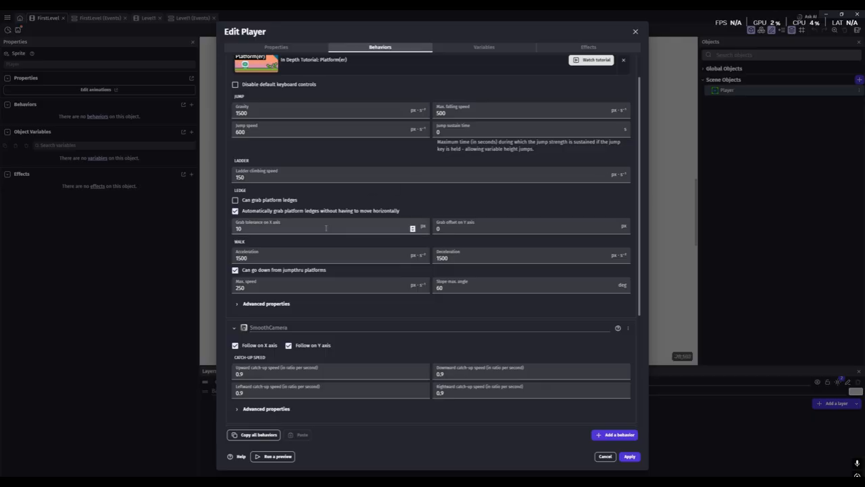
Step: Set the SmoothCamera behavior's upward, downward, leftward and rightward catch-up speeds to 1
scroll(330, 231, down, 1)
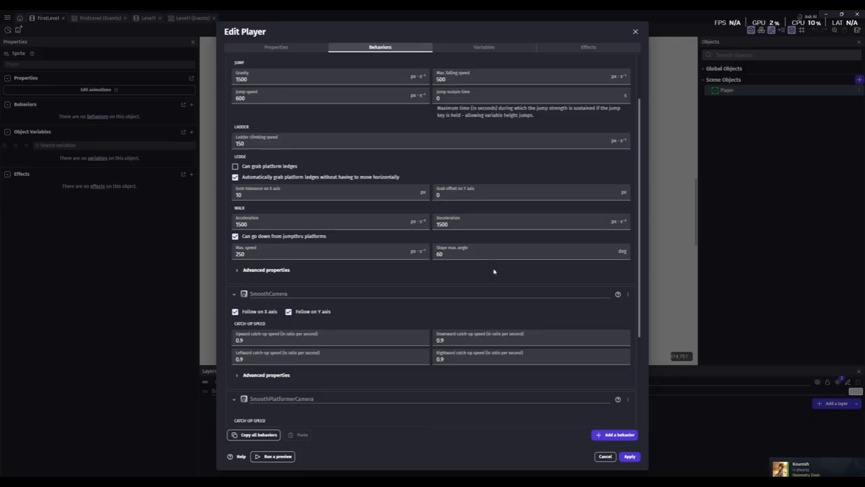
scroll(295, 225, down, 2)
scroll(294, 226, up, 1)
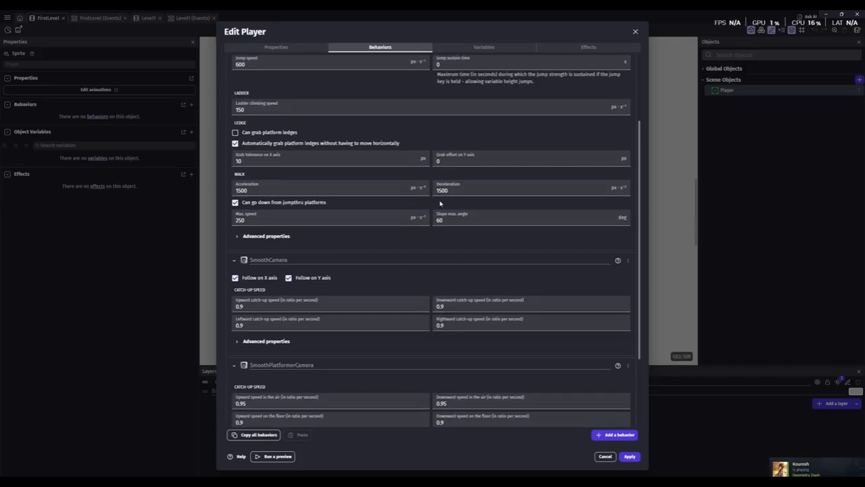
scroll(385, 229, down, 1)
scroll(385, 229, down, 3)
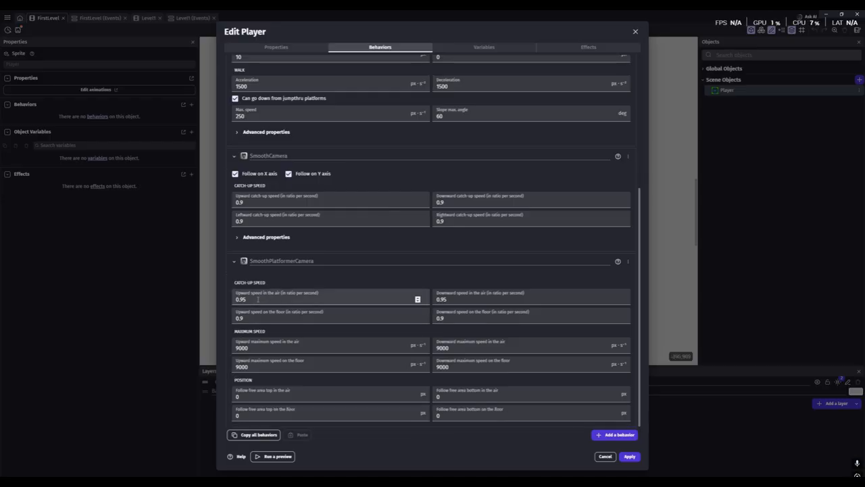
scroll(345, 253, up, 1)
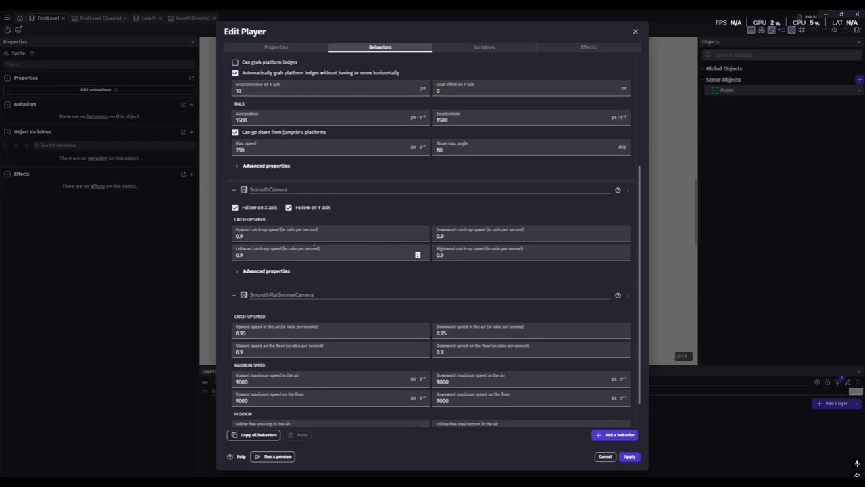
double_click(260, 237)
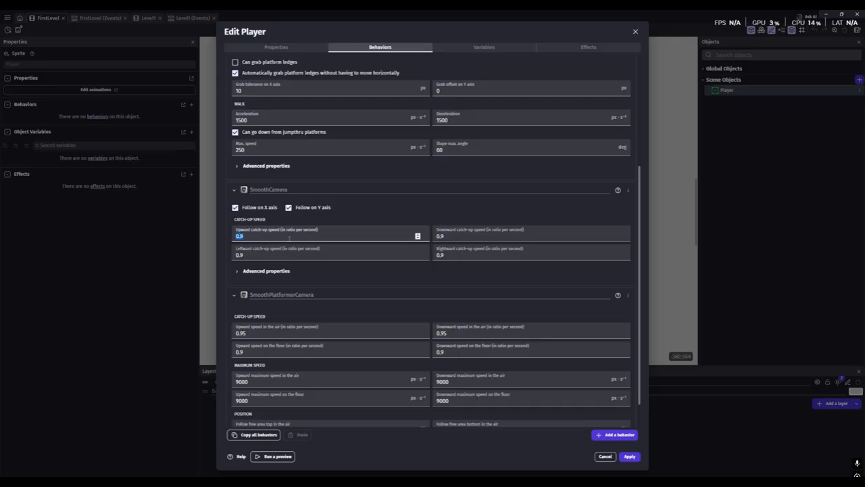
double_click(465, 236)
text(1)
double_click(460, 255)
text(1)
double_click(273, 254)
text(1)
Step: Set the SmoothCamera's advanced camera offset to X 100 and Y -20, and apply the Player's changes
scroll(313, 288, down, 1)
click(256, 396)
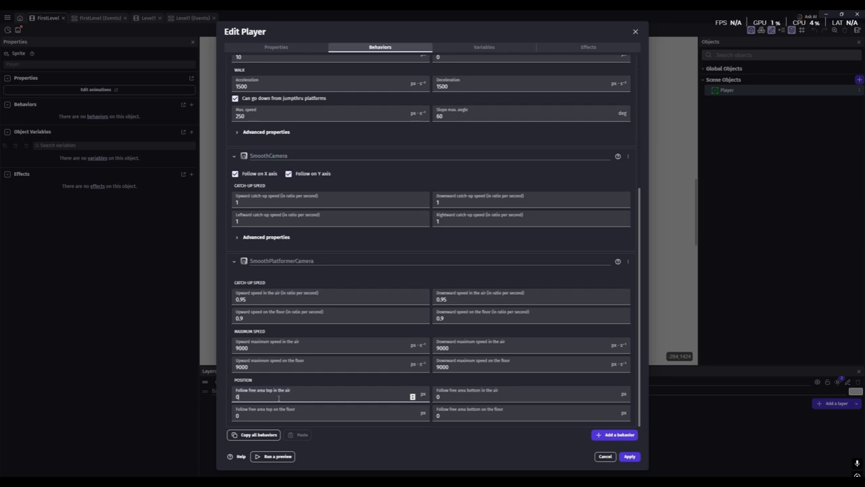
click(237, 238)
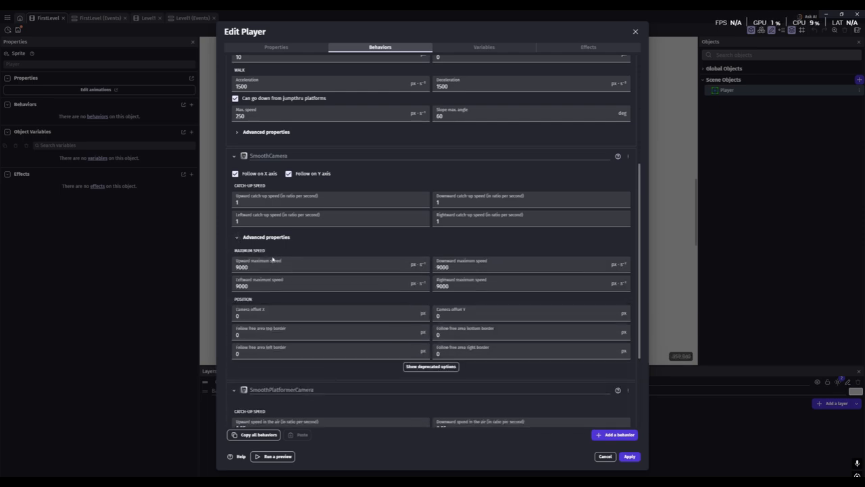
scroll(263, 244, down, 3)
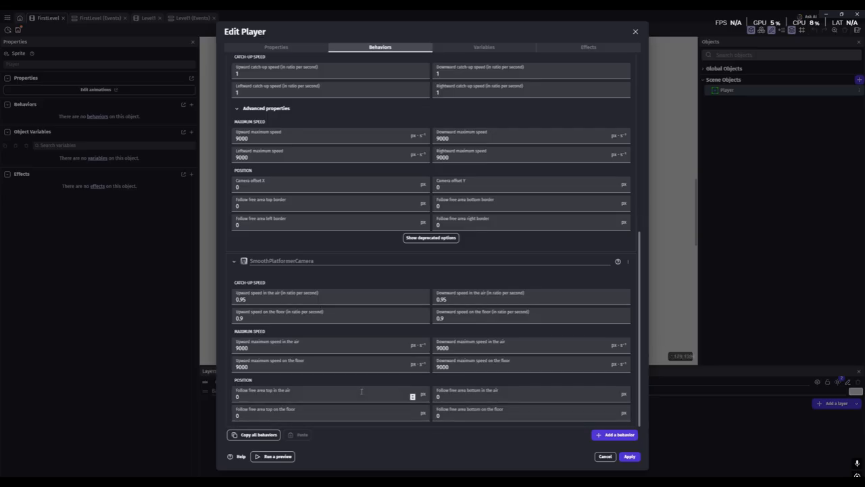
scroll(466, 376, up, 2)
click(331, 289)
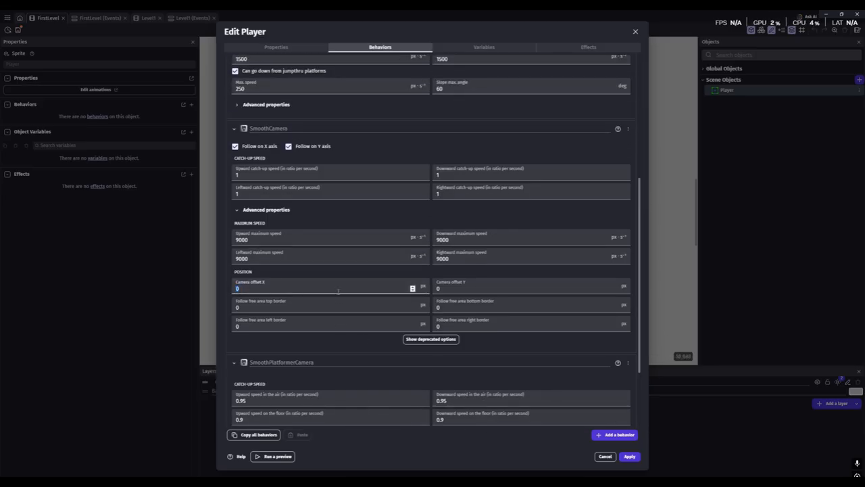
text(100)
click(453, 289)
text(-20)
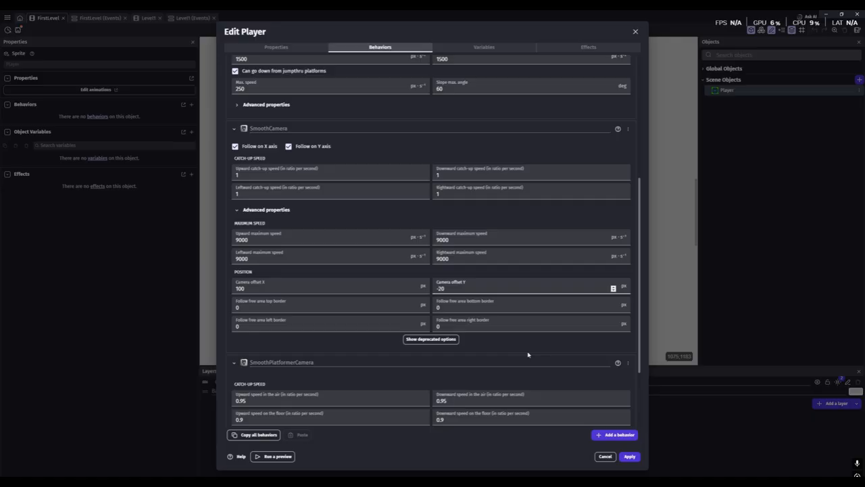
scroll(514, 376, up, 5)
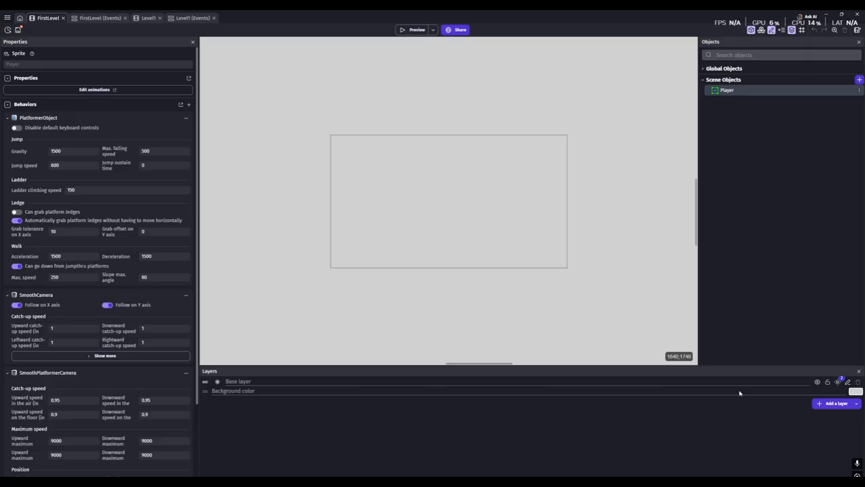
click(629, 456)
Step: Create a tiled sprite object named BaseTile and assign it the BaseTile.png image
click(859, 80)
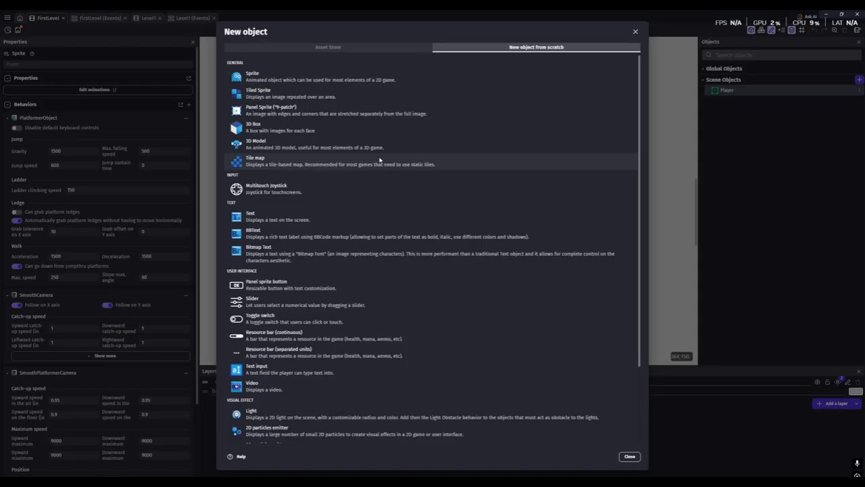
click(259, 95)
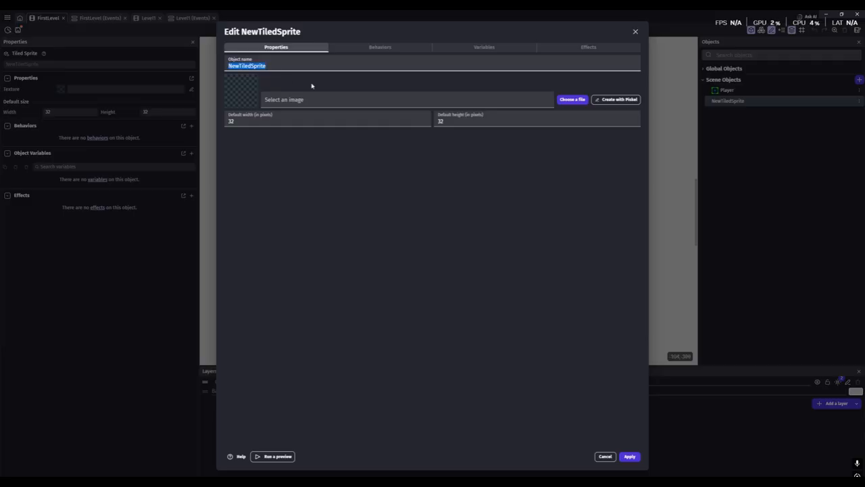
text(BaseTile)
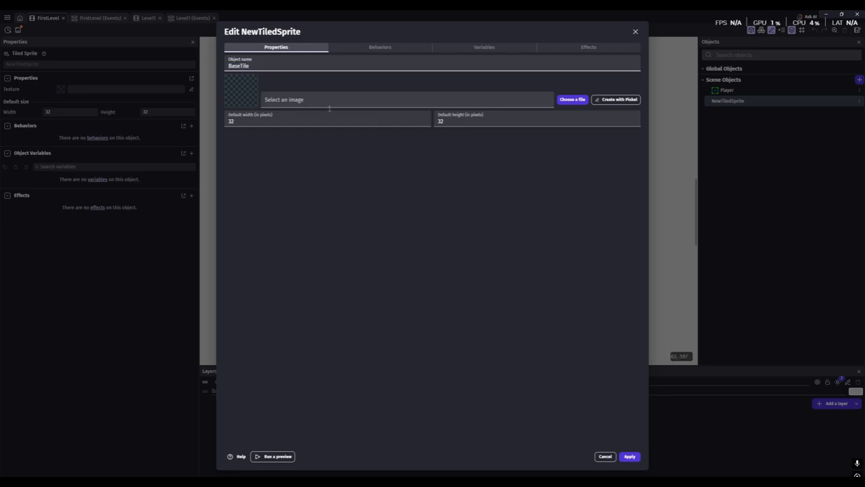
click(572, 99)
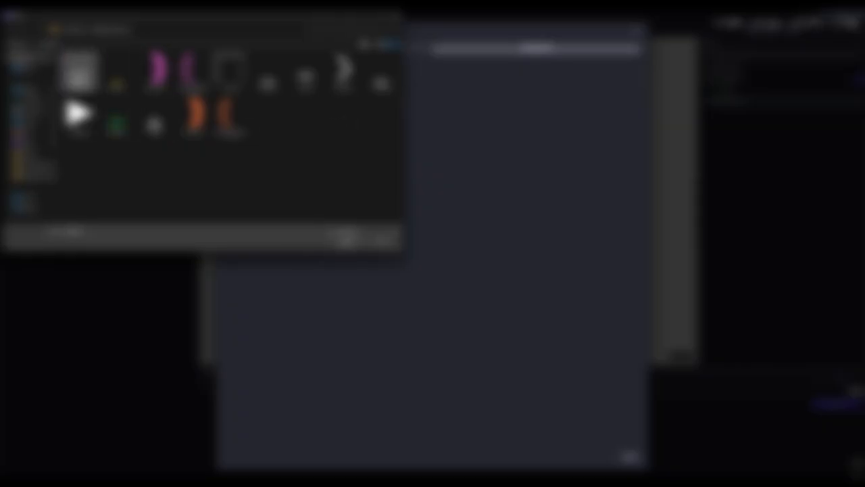
double_click(80, 70)
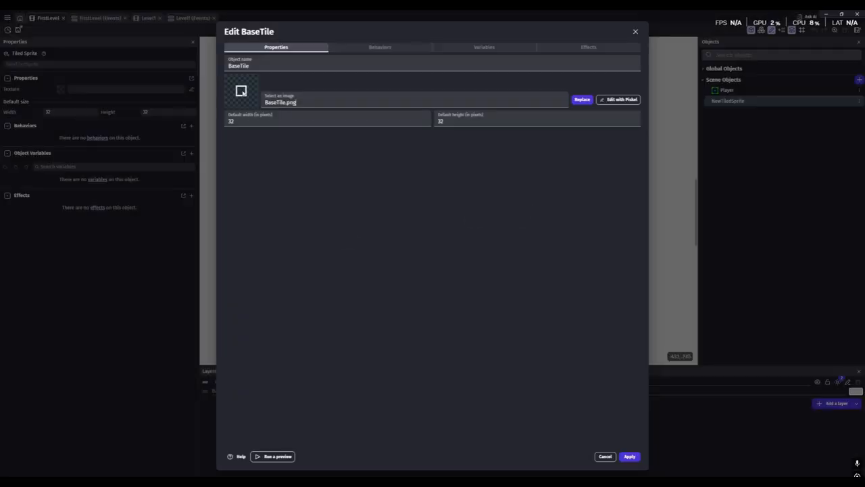
Step: Apply the BaseTile object's settings and create a second tiled sprite object that uses the HalfTile.png image
click(630, 457)
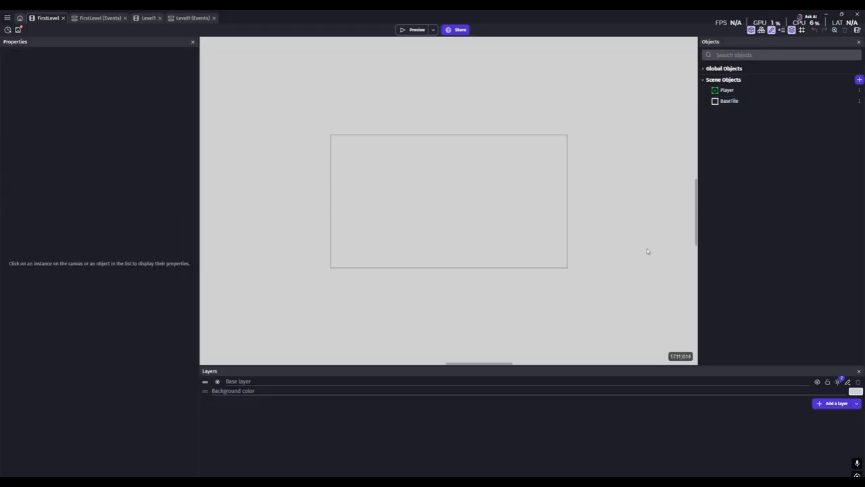
click(859, 80)
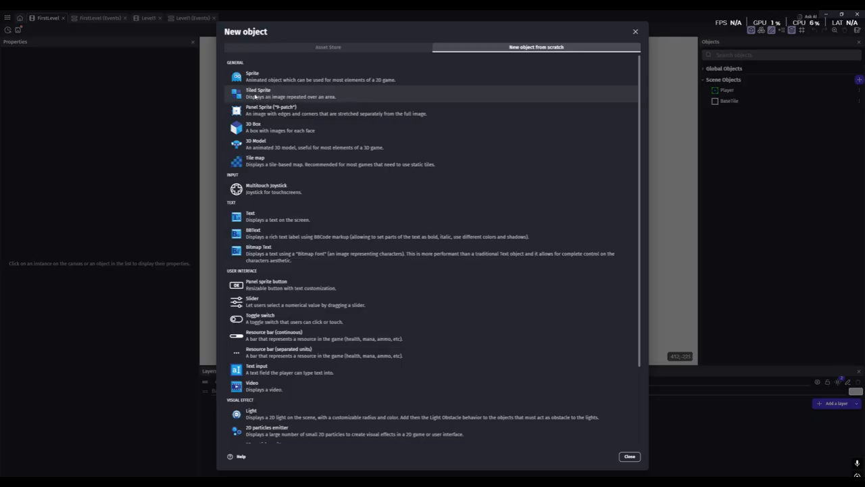
click(258, 94)
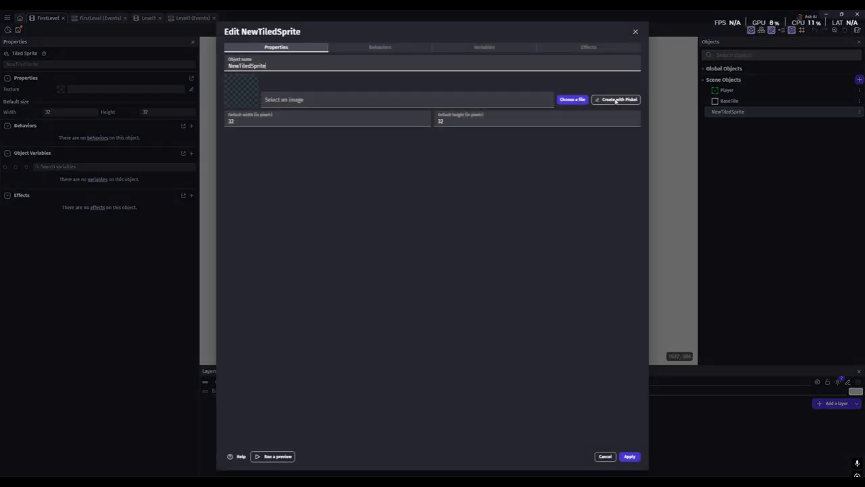
click(581, 102)
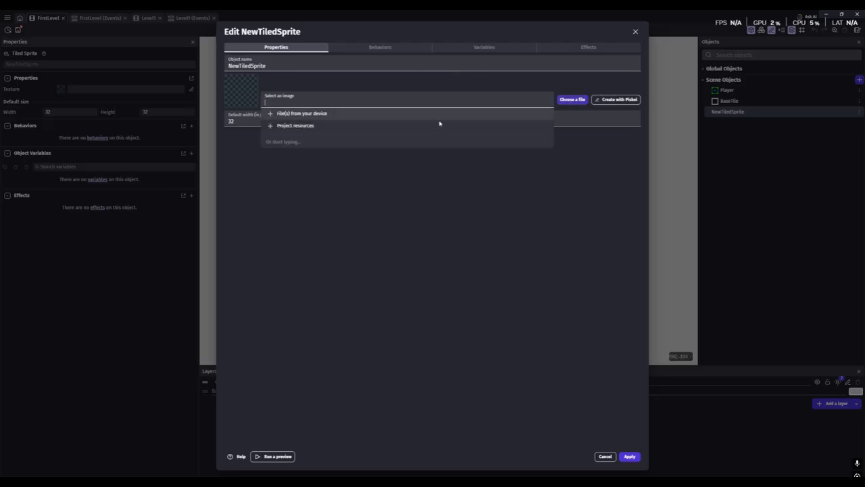
click(526, 114)
click(311, 75)
click(350, 239)
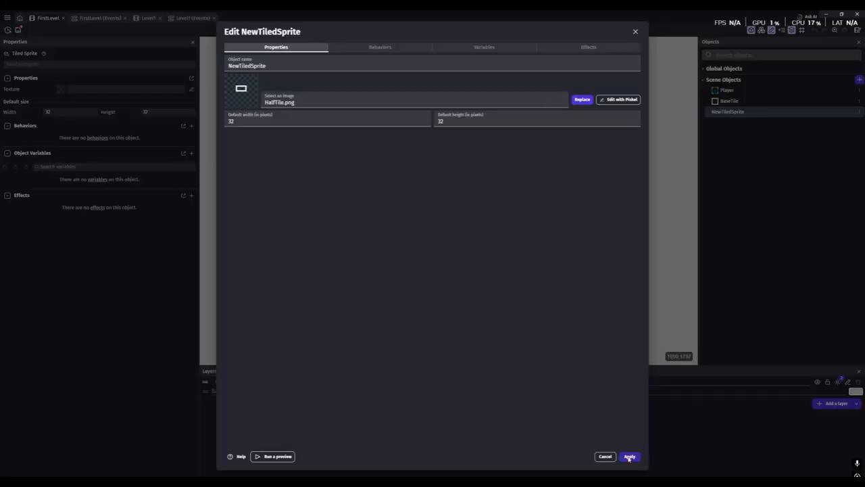
click(630, 456)
Step: Add the Platform behavior to the BaseTile object and apply the change
double_click(730, 100)
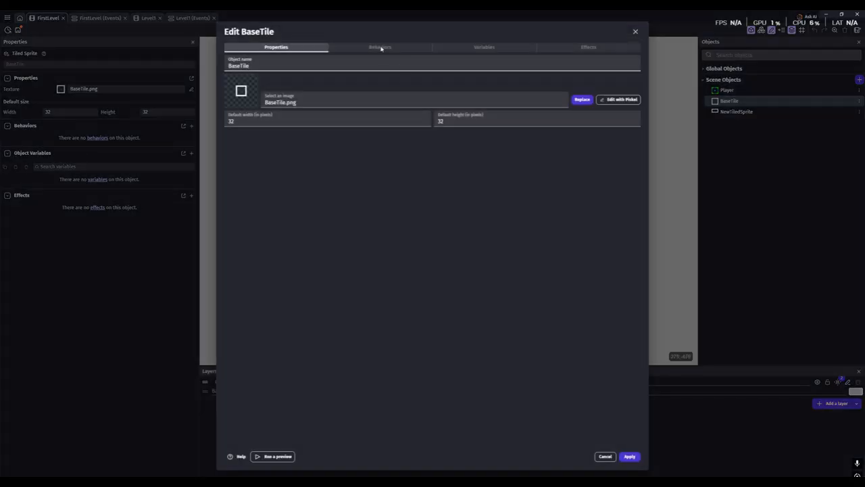
click(381, 48)
click(415, 254)
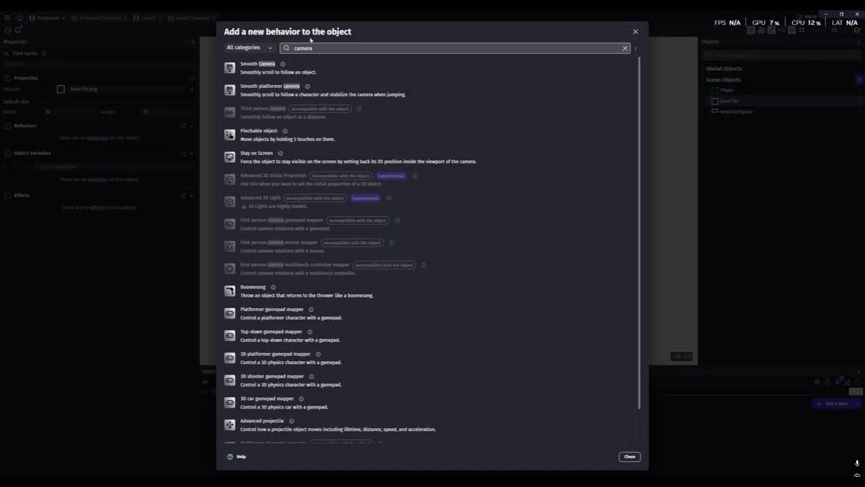
click(286, 48)
text(plat)
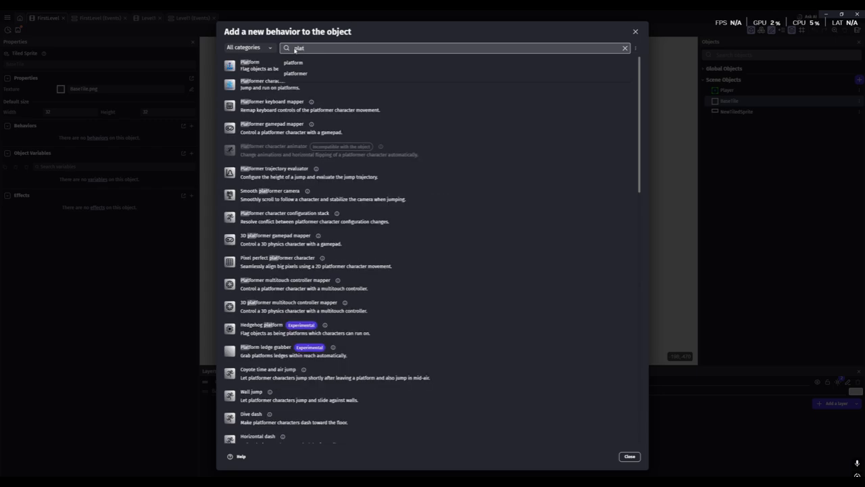
click(261, 65)
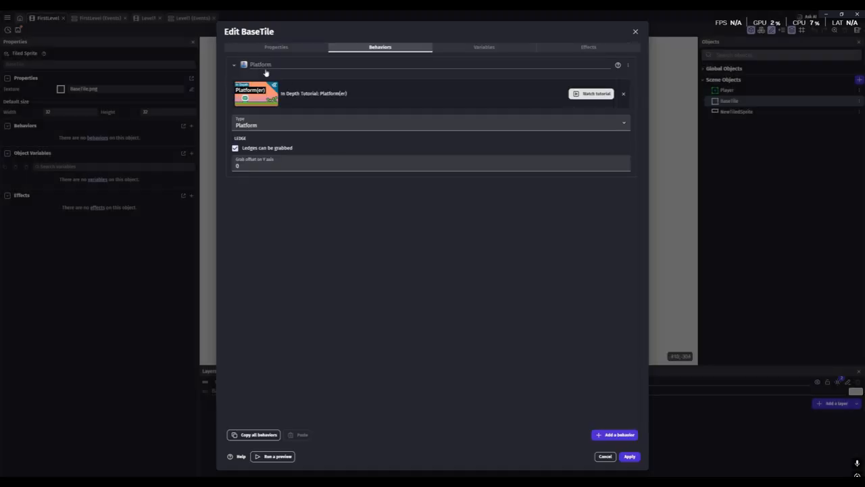
click(629, 456)
Step: Rename the NewTiledSprite object as HalfTile, add the Platform behavior to it and apply the changes
double_click(736, 111)
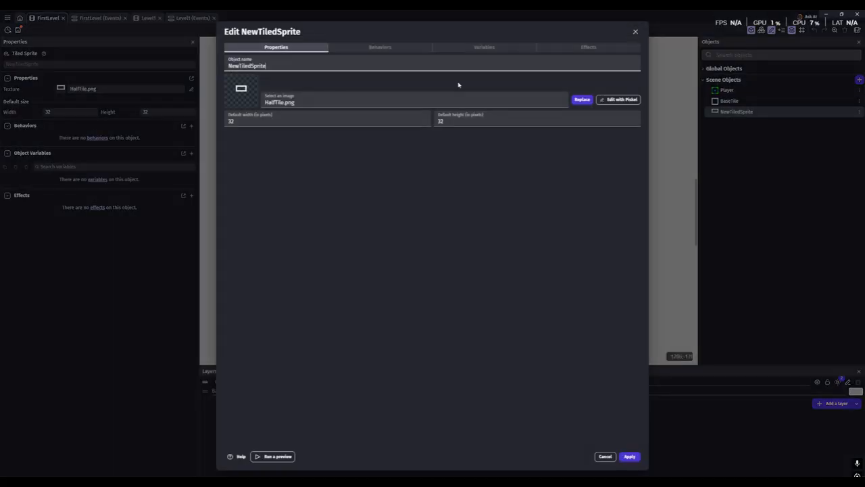
text(HalfTile)
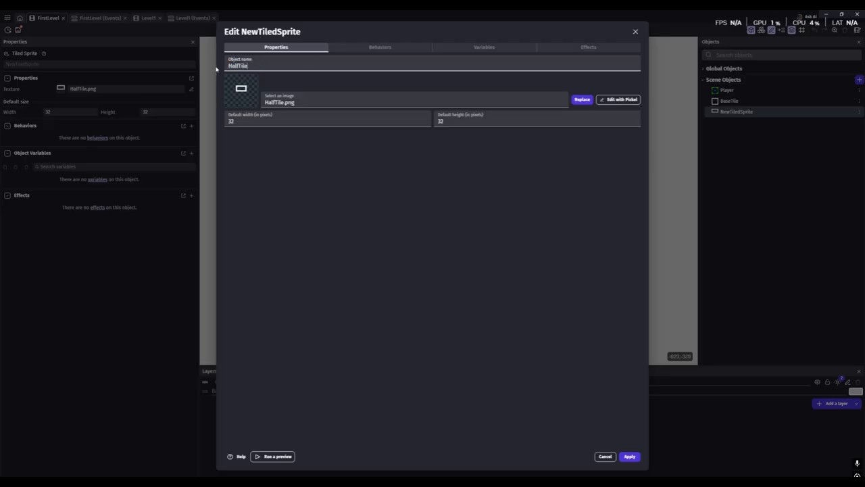
click(396, 48)
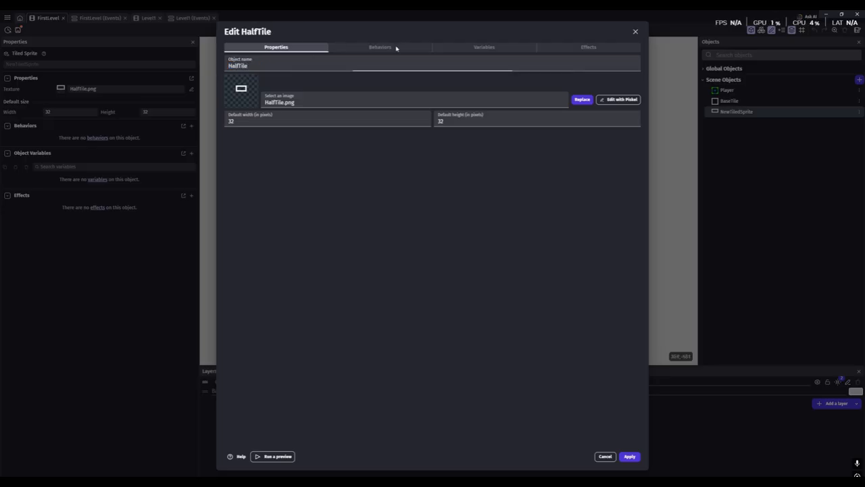
click(426, 255)
text(plat)
click(282, 68)
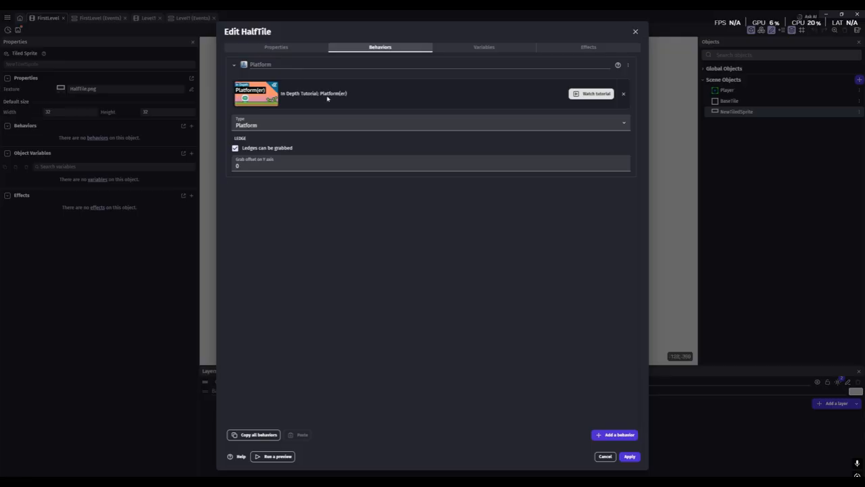
click(629, 456)
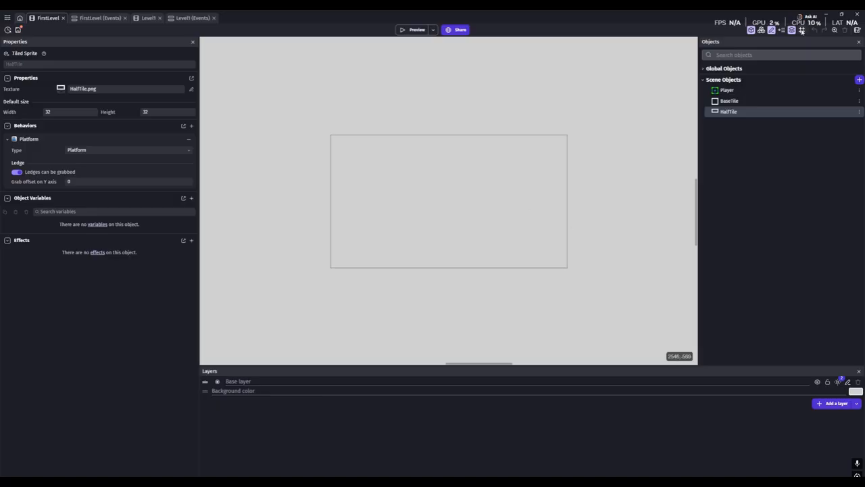
Step: Show the scene grid, place a BaseTile instance in the lower middle of the game frame and check the grid options
click(801, 31)
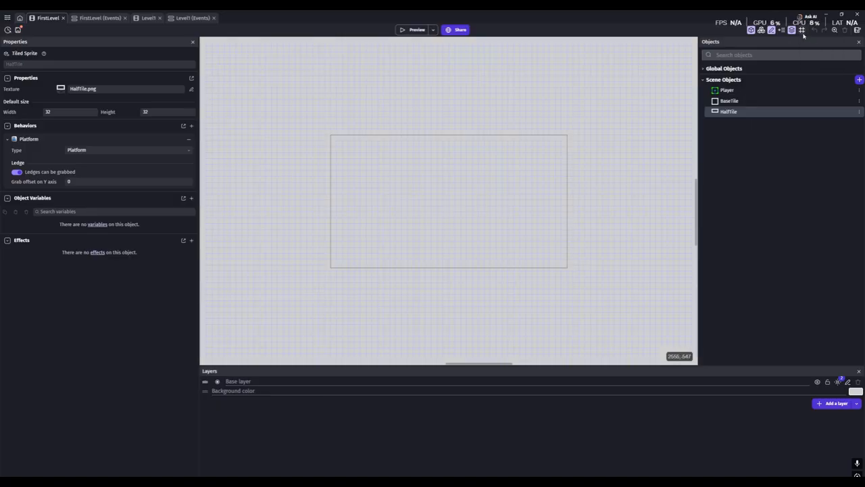
click(728, 100)
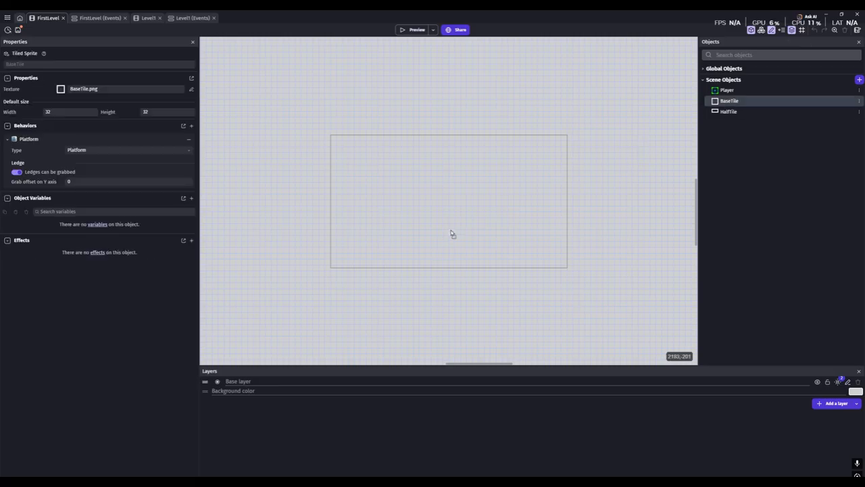
scroll(452, 234, up, 5)
click(801, 31)
click(820, 60)
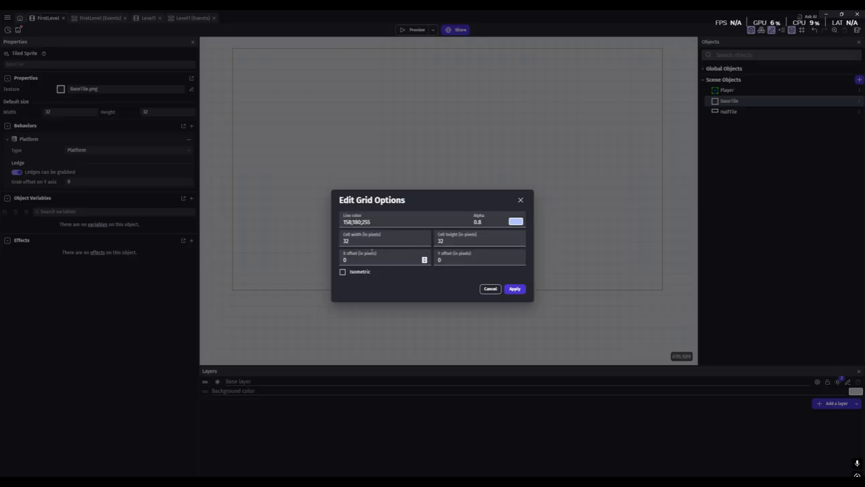
click(520, 200)
scroll(520, 245, down, 3)
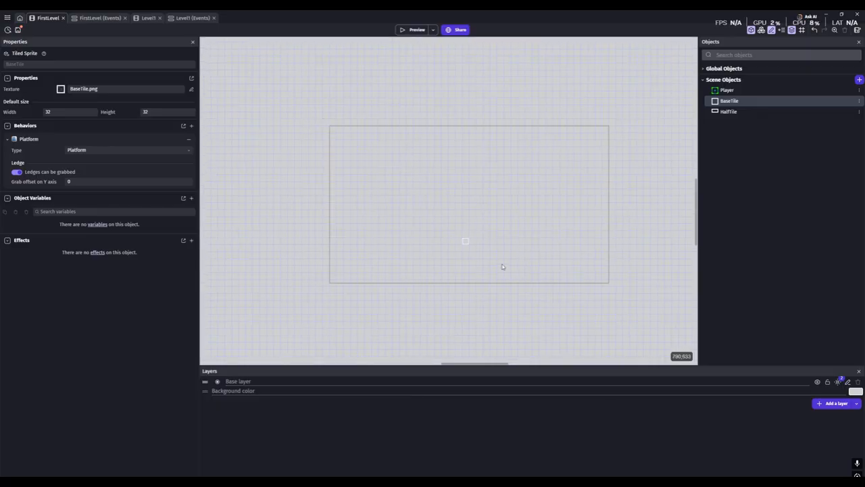
scroll(385, 251, up, 2)
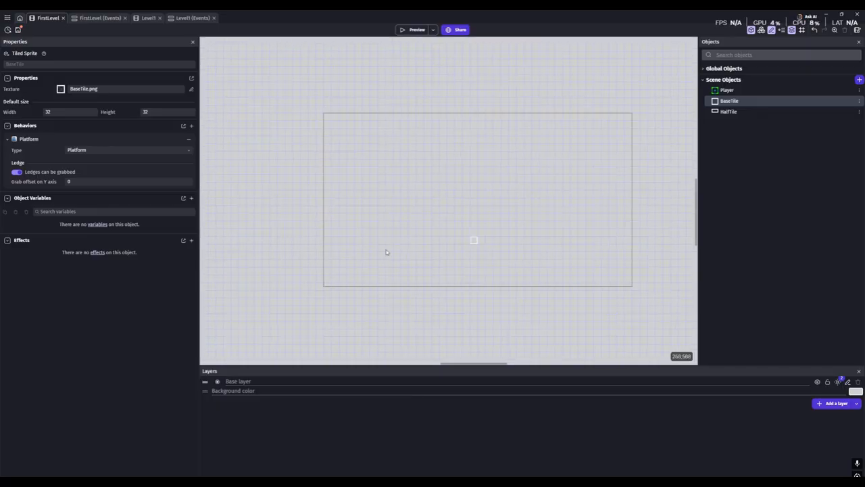
Step: Set the scene's background color to black
click(855, 393)
click(784, 441)
click(743, 442)
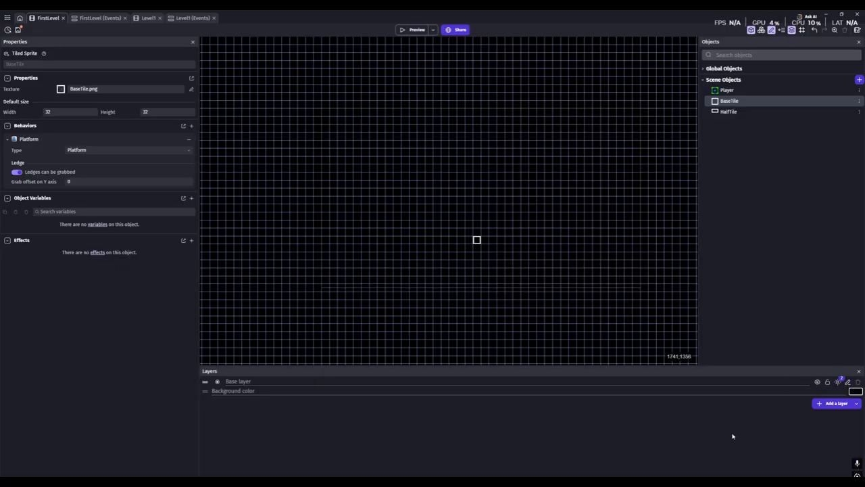
Step: Move the BaseTile instance to X 320, Y 576 and stretch it horizontally into a platform about 17 tiles wide
drag(481, 236, 406, 243)
scroll(446, 202, down, 1)
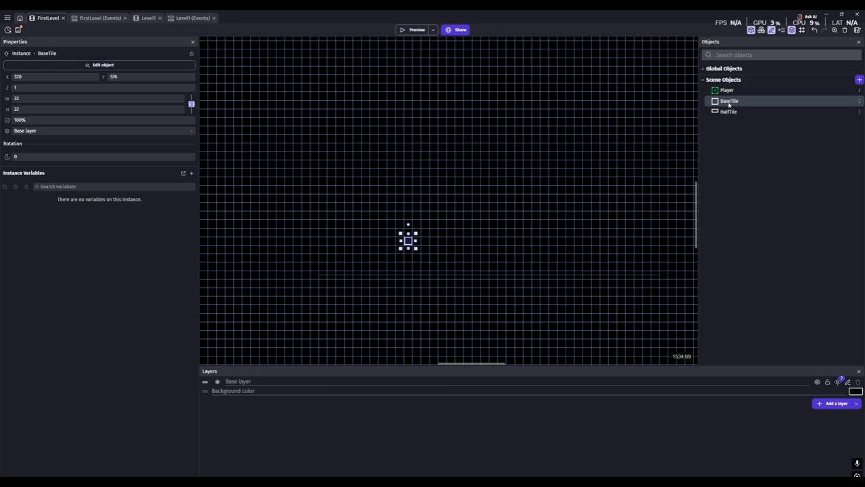
drag(416, 249, 552, 249)
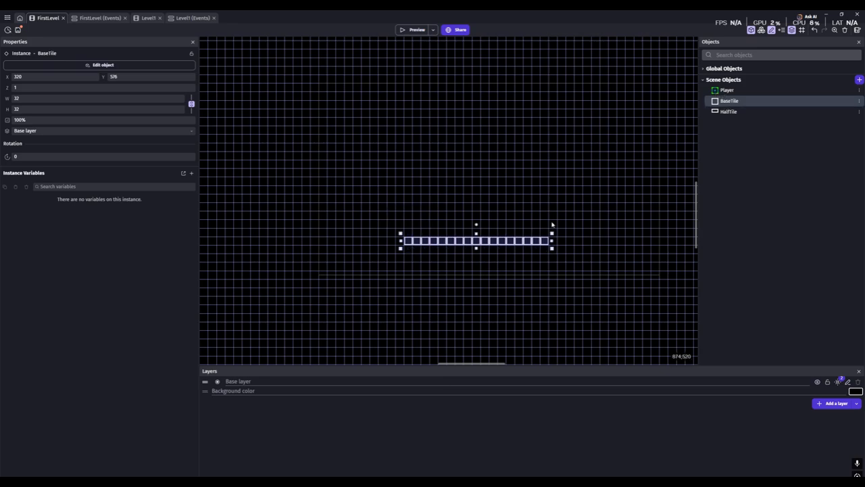
Step: Place a Player instance just above the tile platform, test its movement in a preview and close the preview
drag(726, 90, 467, 172)
click(417, 30)
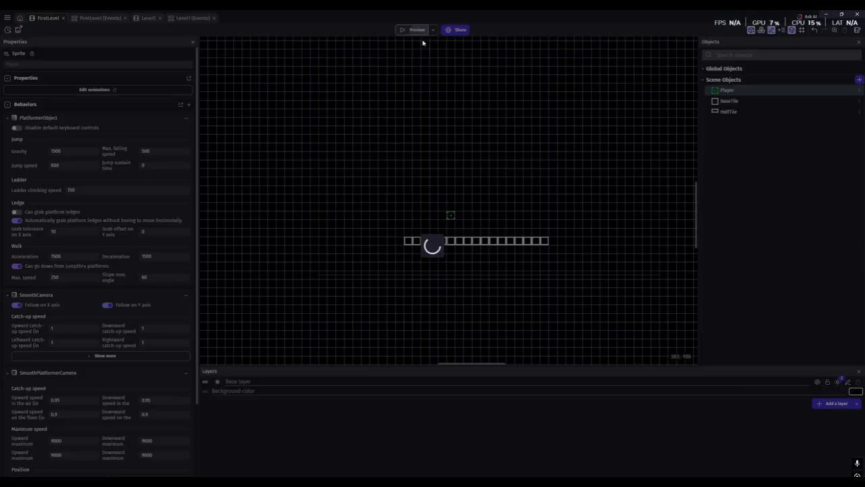
key(Right)
click(640, 122)
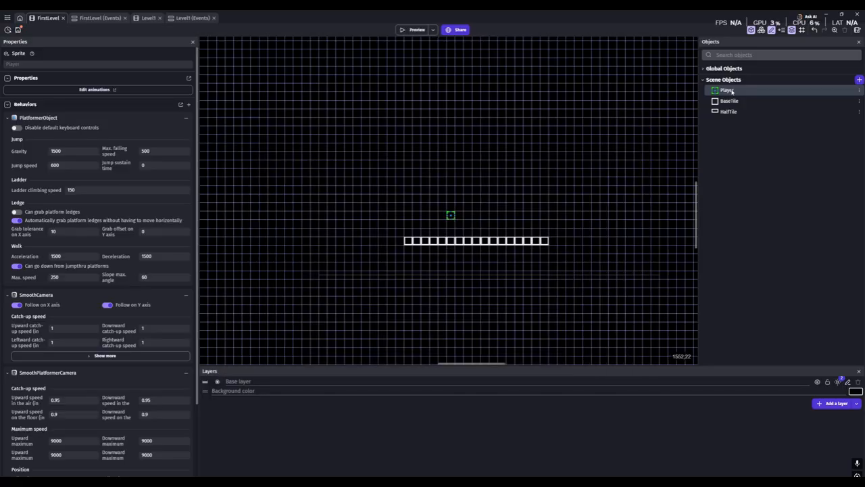
Step: Disable the default keyboard controls in the Player's PlatformerObject behavior and apply the change
double_click(727, 90)
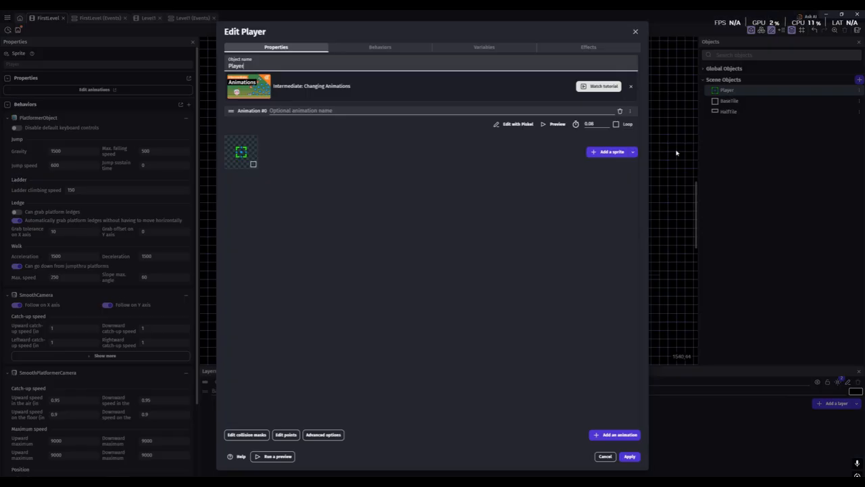
click(396, 47)
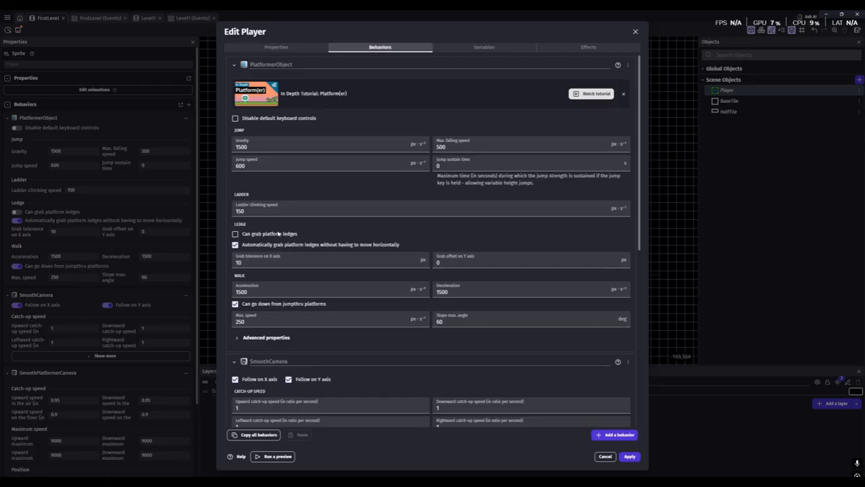
click(235, 118)
click(629, 456)
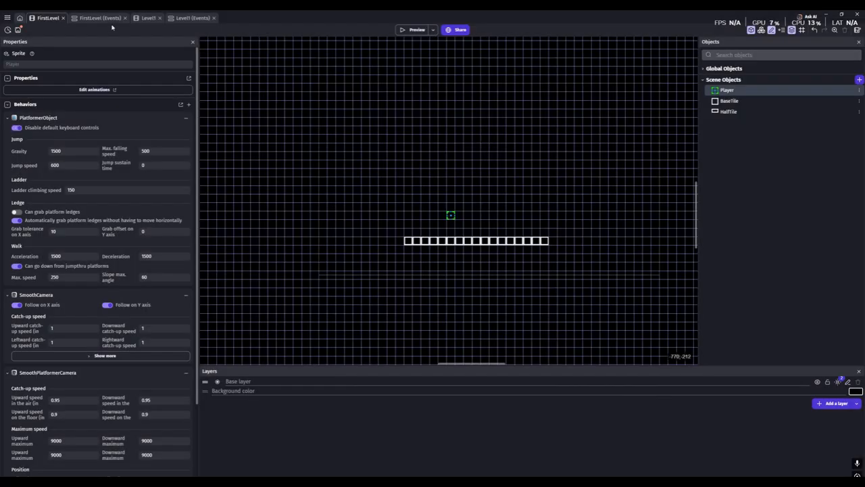
Step: Add a new event in the FirstLevel events sheet with the condition "At the beginning of the scene"
click(96, 18)
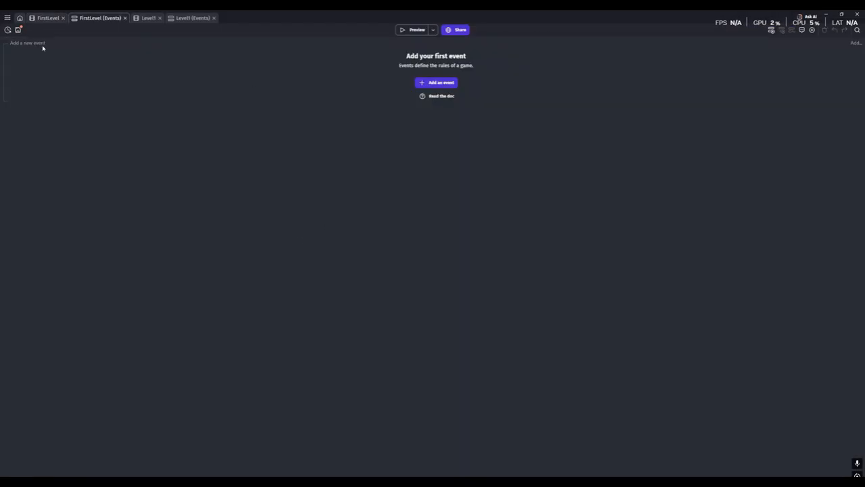
click(24, 43)
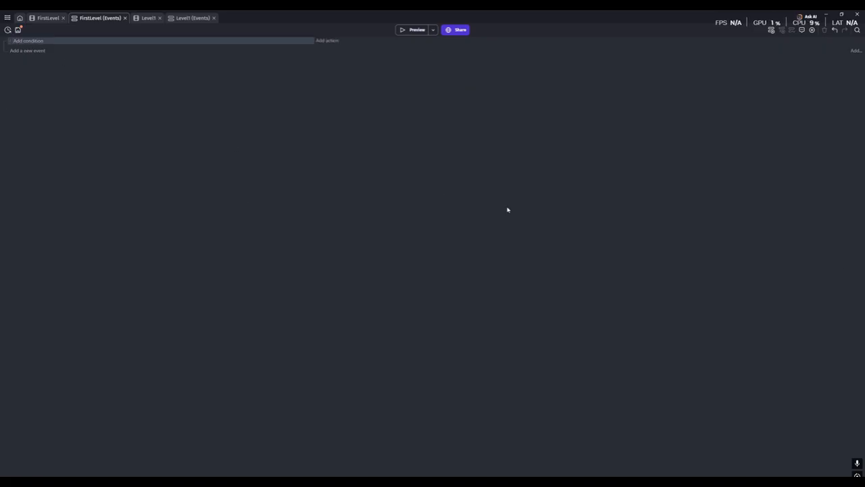
click(28, 41)
text(beg)
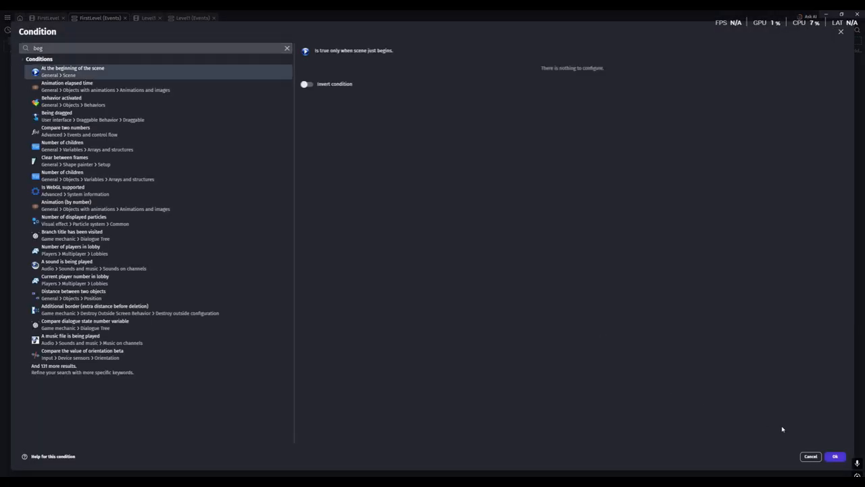
click(826, 456)
Step: Add the condition "Trigger once while true" to the scene-start event
click(31, 49)
text(ti)
text(igg)
click(68, 69)
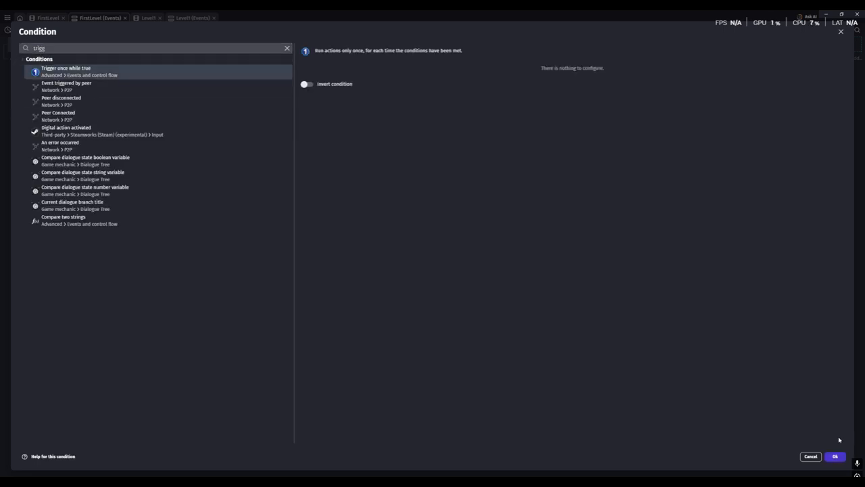
click(835, 456)
Step: Add an action to the scene-start event that gives the Player a permanent force of 300 on the X axis and 0 on the Y axis
click(334, 44)
text(add force)
click(128, 71)
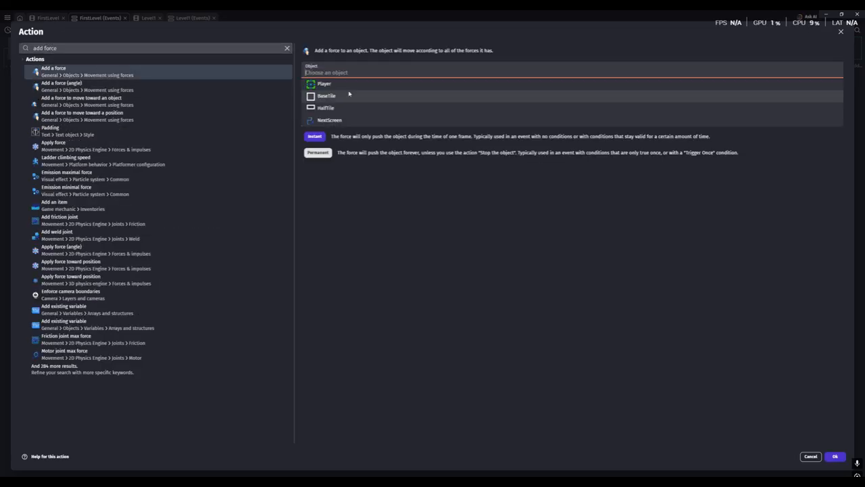
click(339, 83)
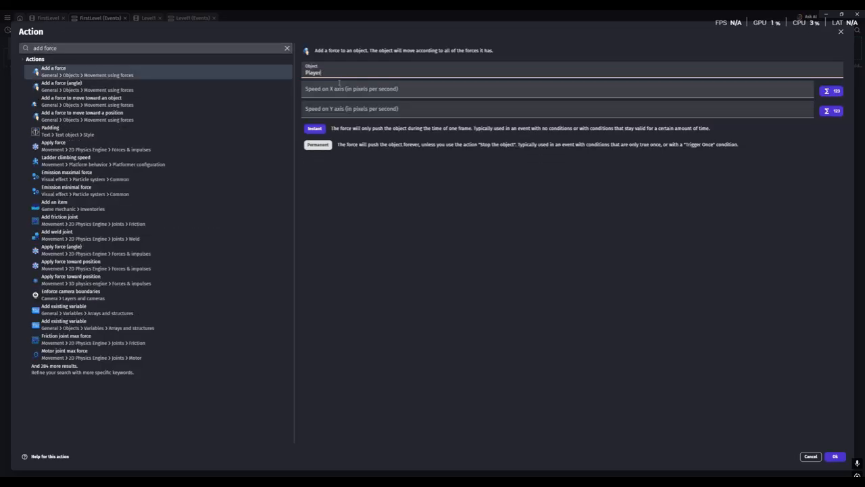
click(342, 90)
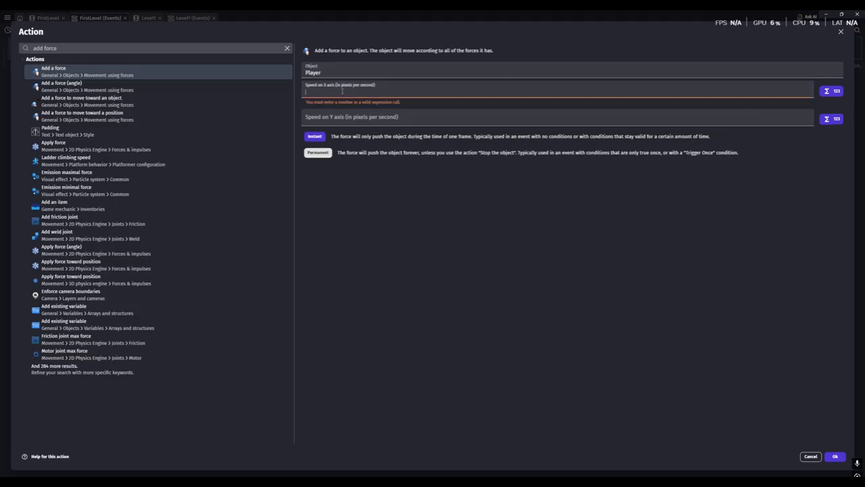
text(300)
click(338, 106)
text(0)
click(318, 146)
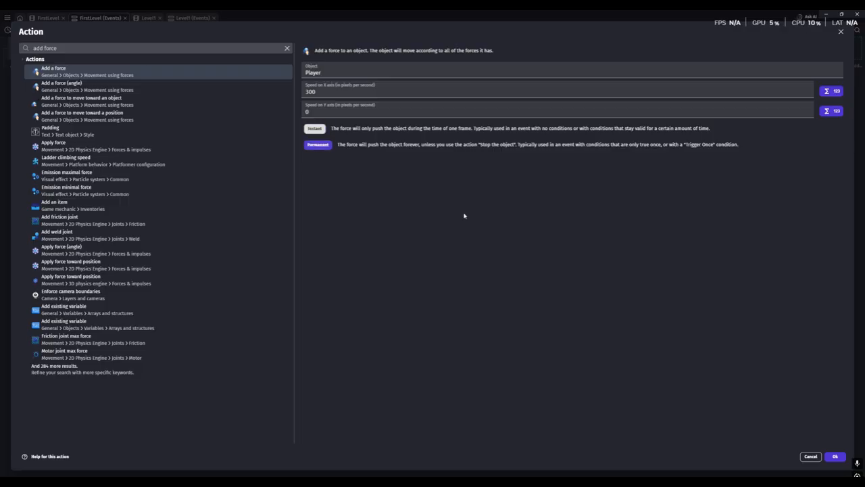
click(834, 457)
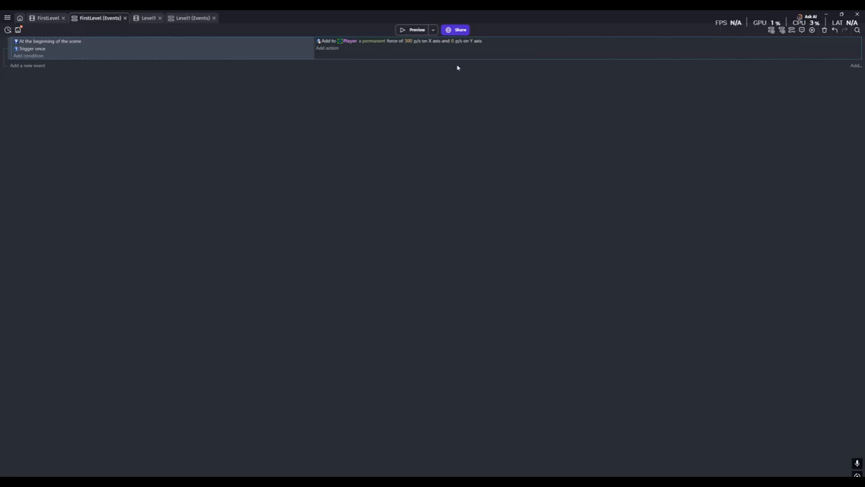
Step: Add a Camera zoom action with value 2 on the Base layer to the scene-start event
click(334, 49)
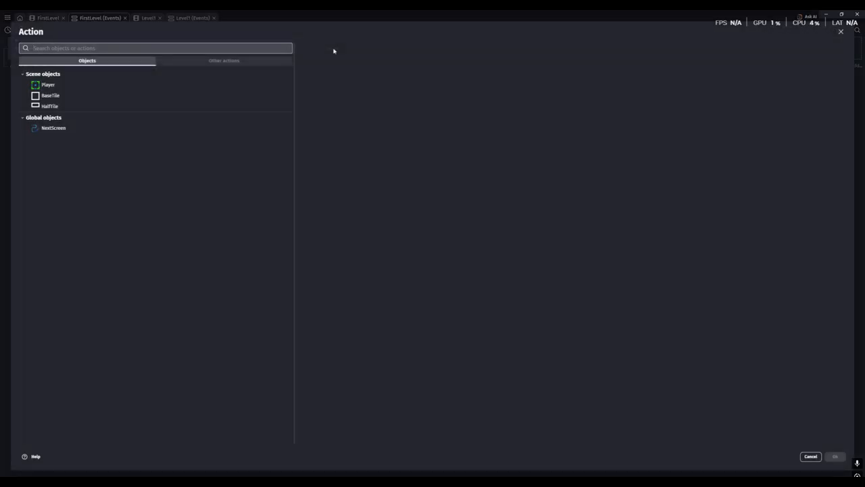
text(zoom)
click(71, 71)
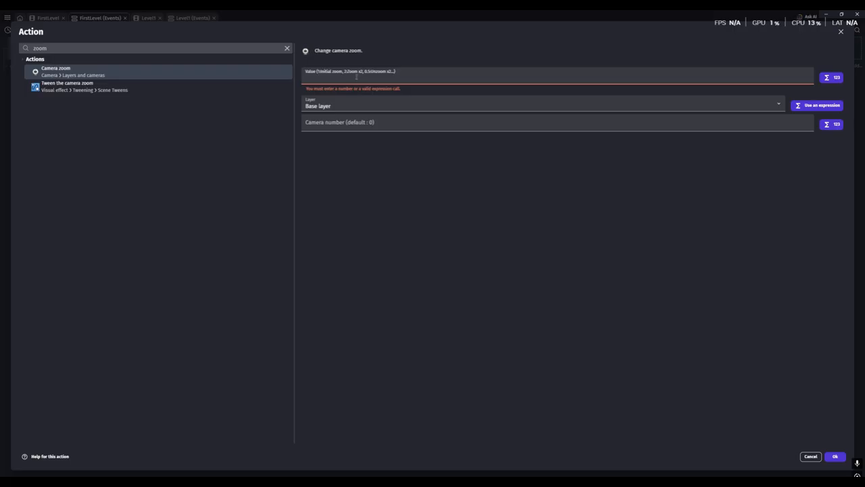
text(2)
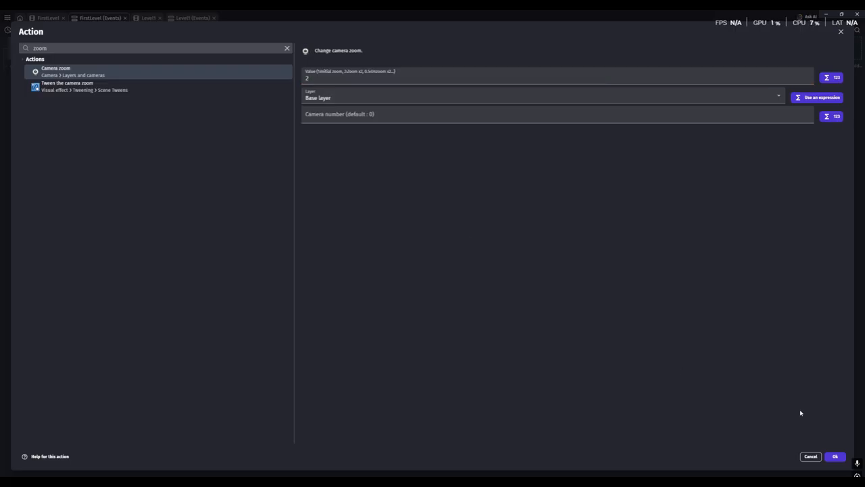
click(834, 457)
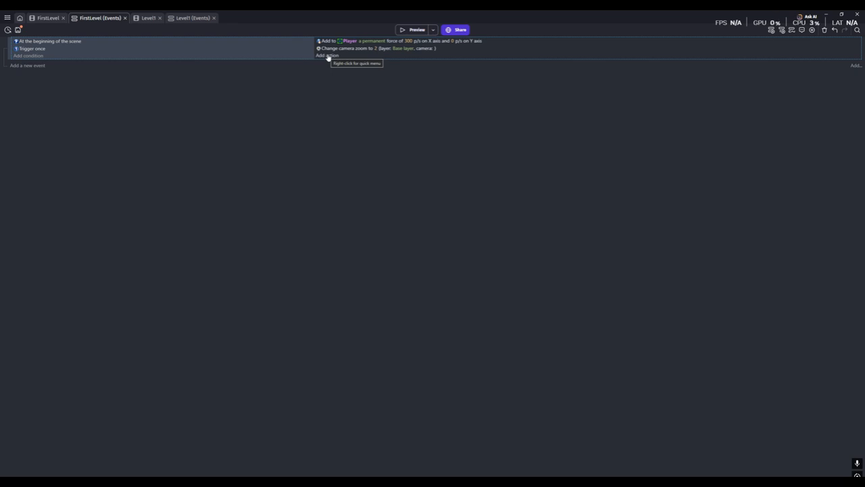
Step: Add an action to the scene-start event that centers the Base layer camera on the Player
click(327, 55)
text(center)
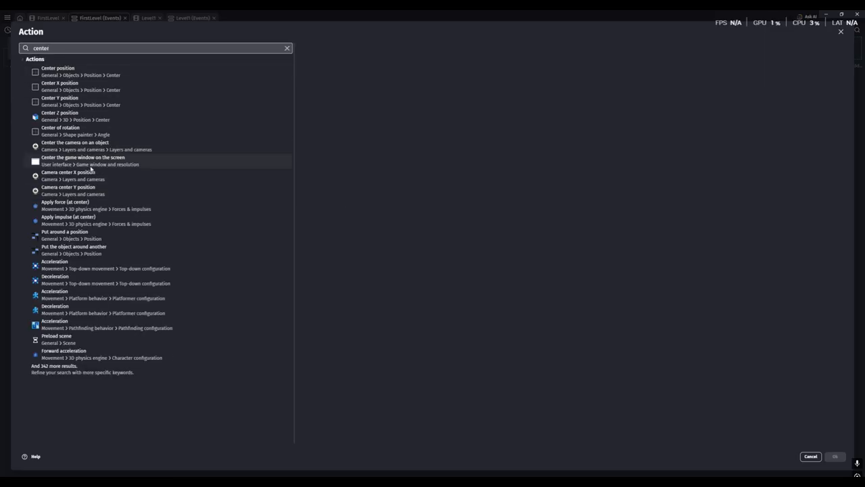
click(113, 146)
click(350, 89)
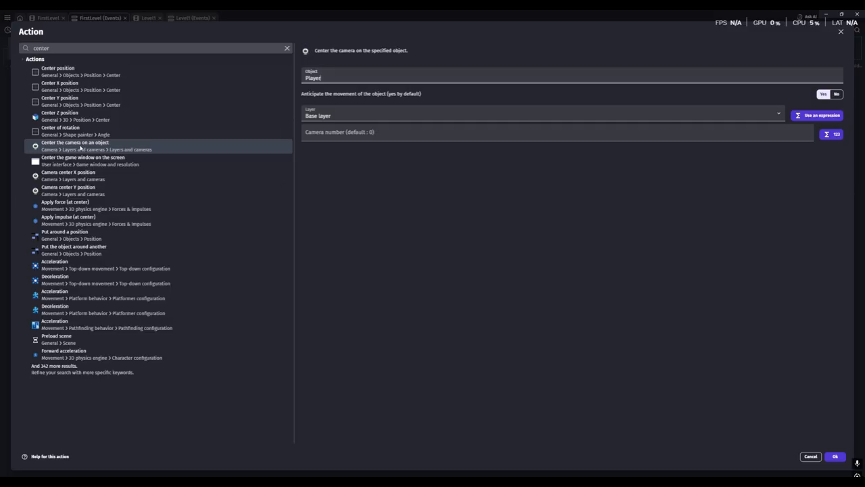
click(834, 456)
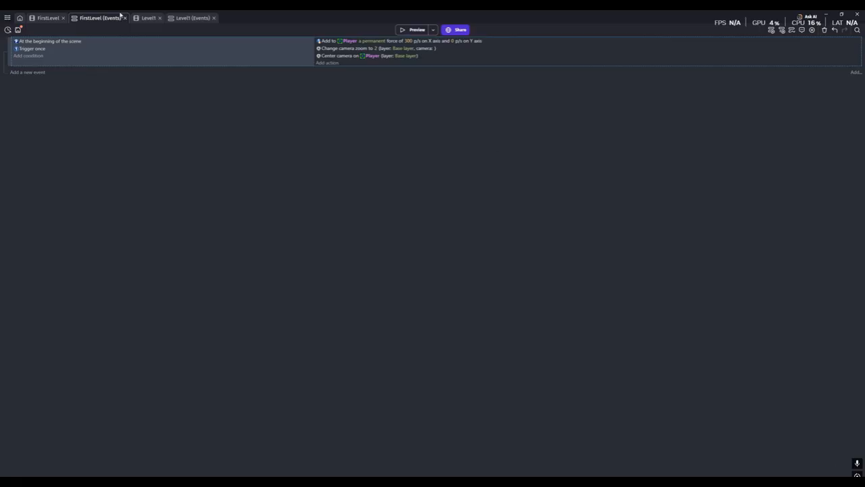
Step: Extend the BaseTile platform's right end in the FirstLevel scene to about twice its length, run a preview and close it
click(48, 18)
click(392, 239)
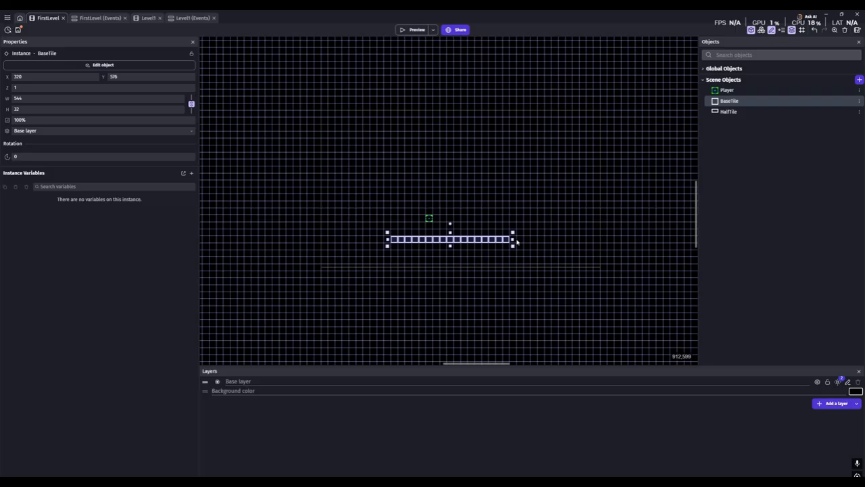
click(525, 240)
click(412, 29)
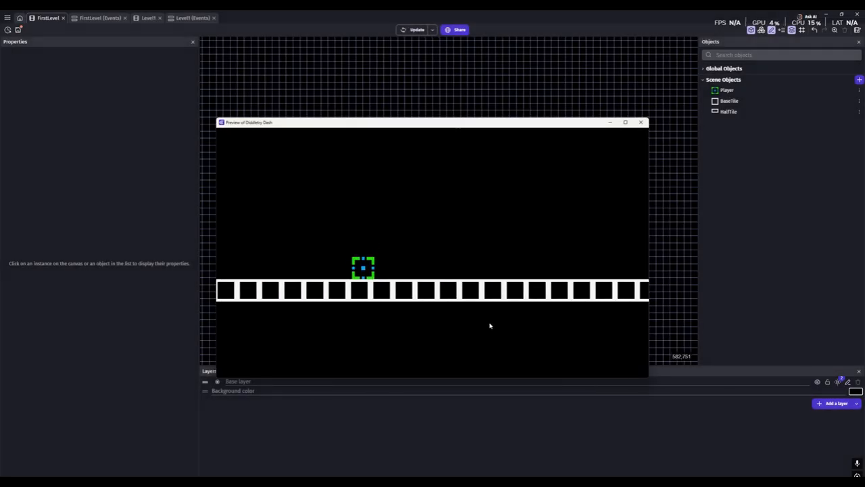
click(641, 122)
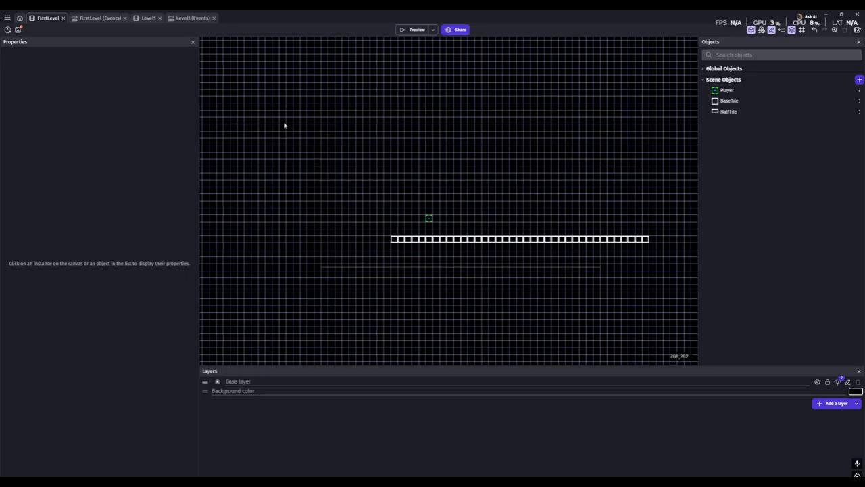
Step: Add a second event to the FirstLevel events sheet with an And condition
key(ctrl+Tab)
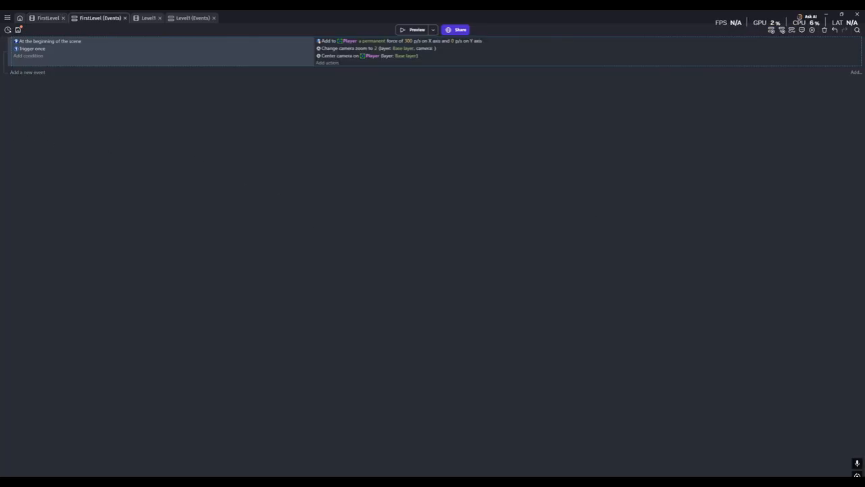
click(27, 72)
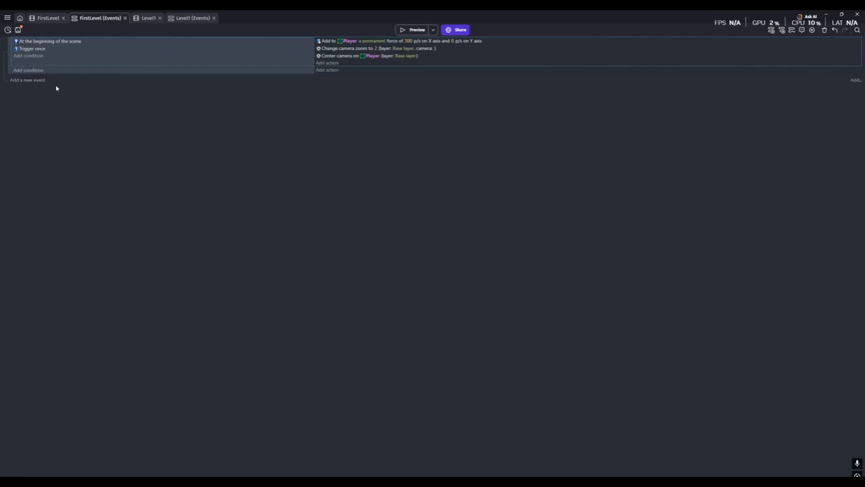
click(28, 71)
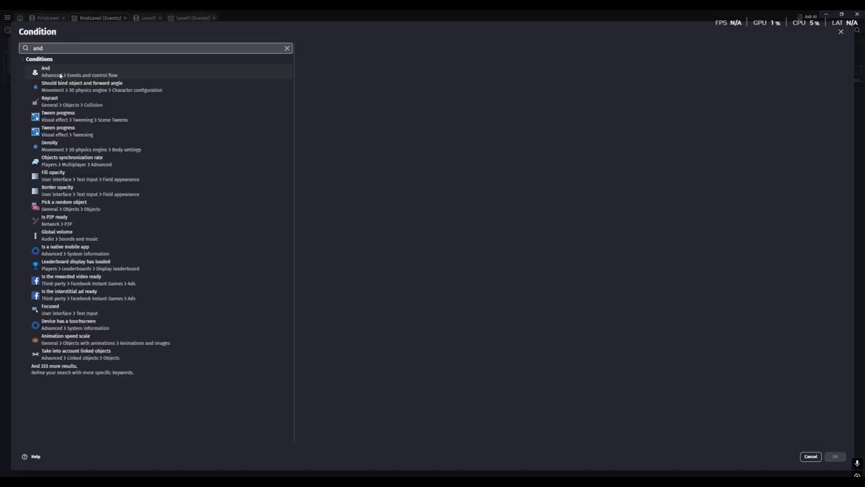
click(59, 73)
click(837, 456)
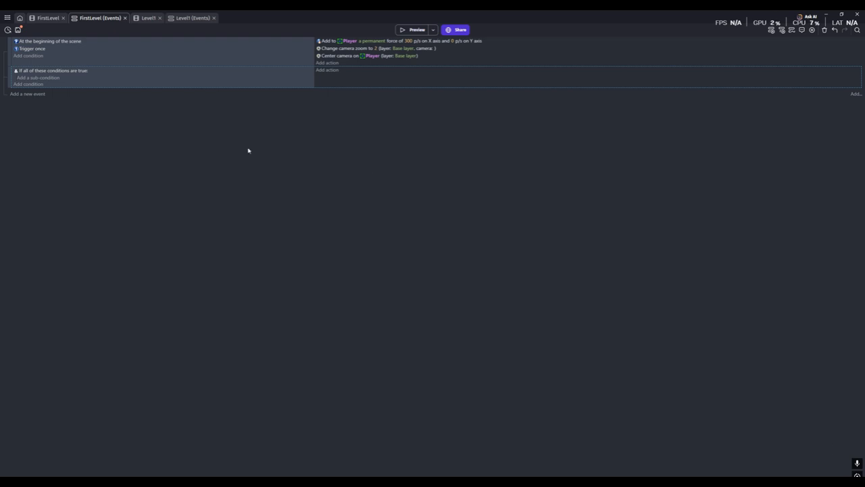
Step: Add a Key pressed sub-condition for the Space key inside the And condition
click(38, 79)
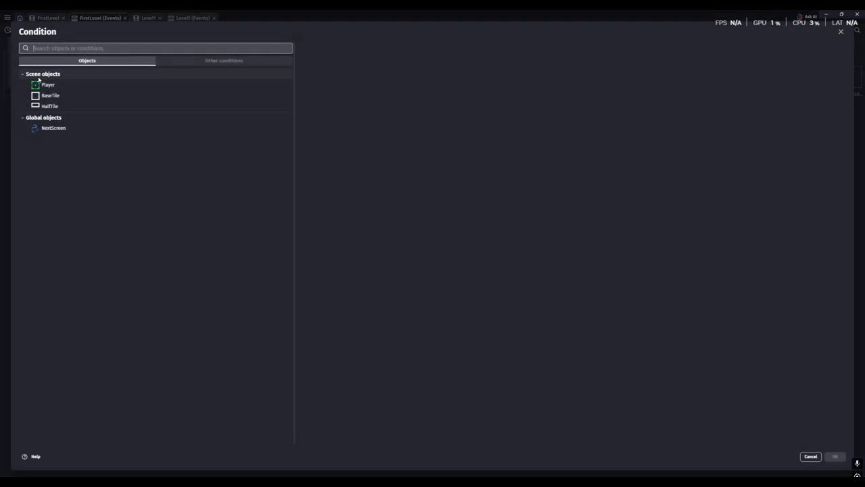
text(key)
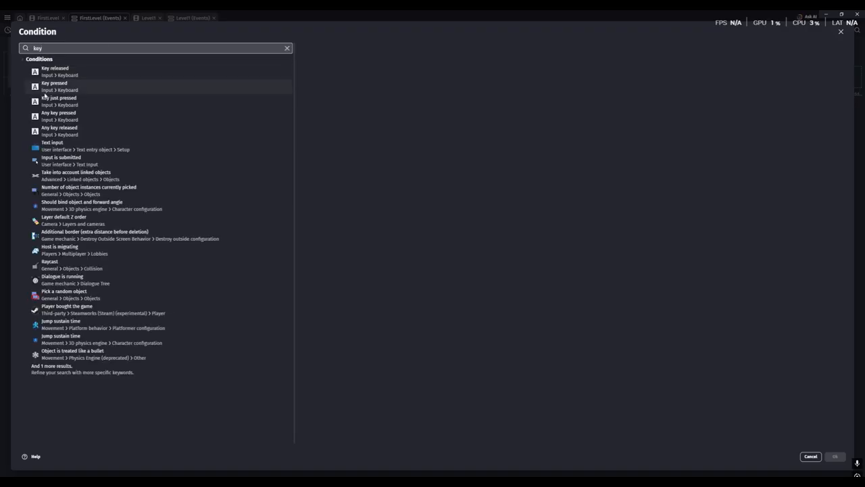
click(57, 86)
text(space)
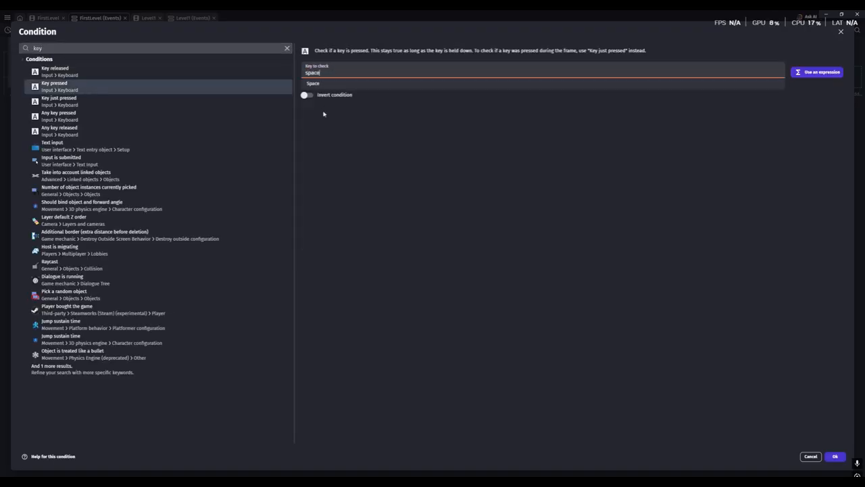
click(318, 85)
click(835, 456)
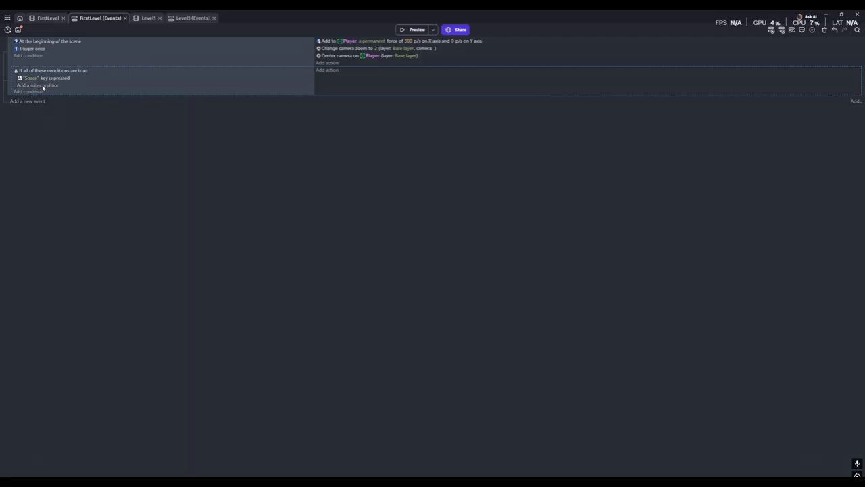
Step: Add the sub-condition "Mouse button pressed or touch held" for the Left (primary) button inside the And condition
click(42, 86)
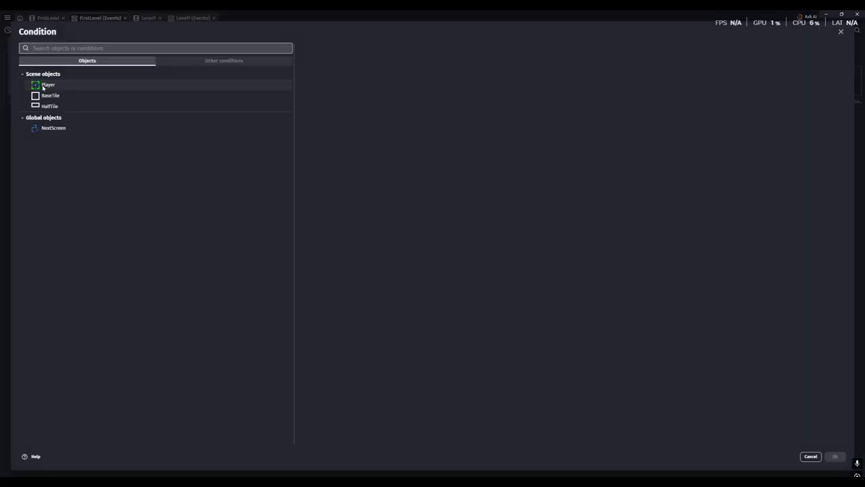
text(mouse)
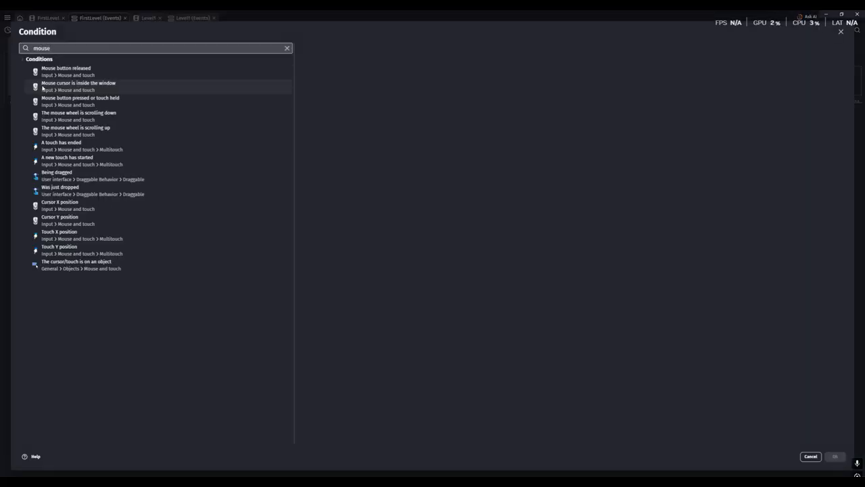
click(113, 99)
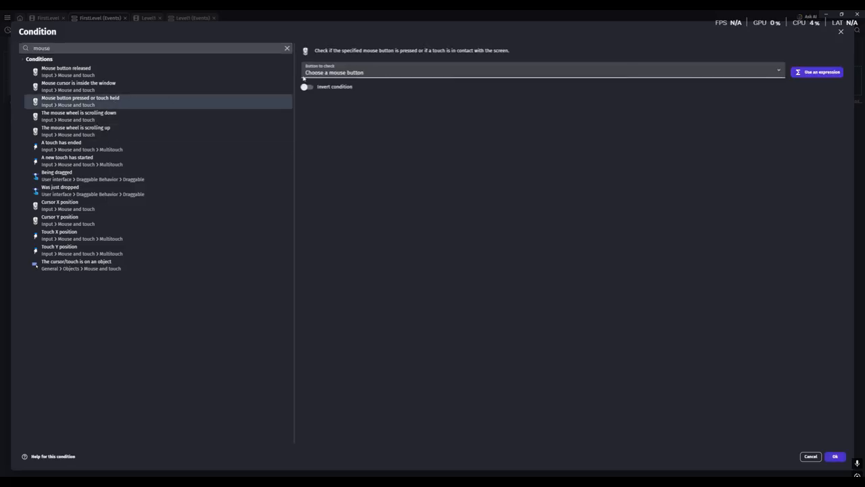
click(429, 72)
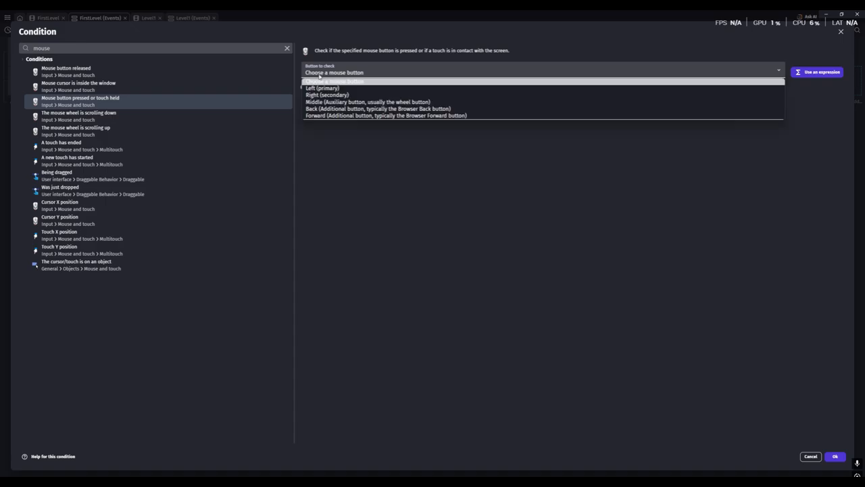
click(428, 87)
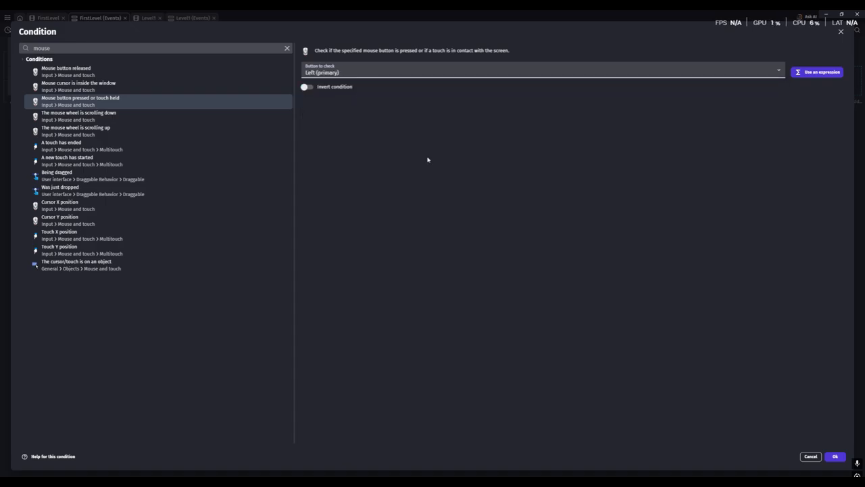
click(835, 456)
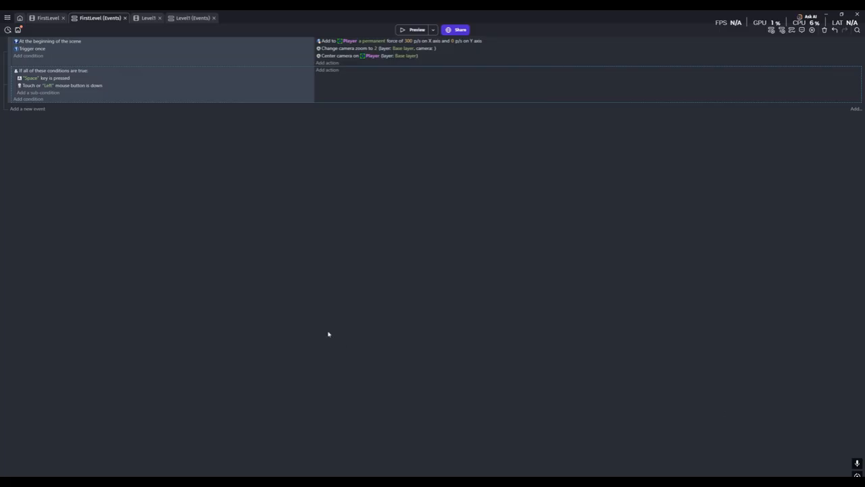
Step: Add the platformer action "Simulate jump key press" for the Player to the second event
click(328, 70)
text(simu)
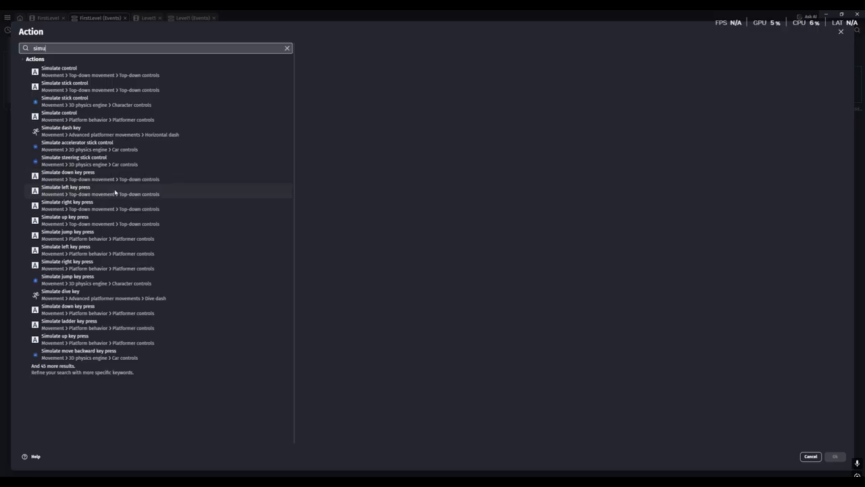
click(106, 233)
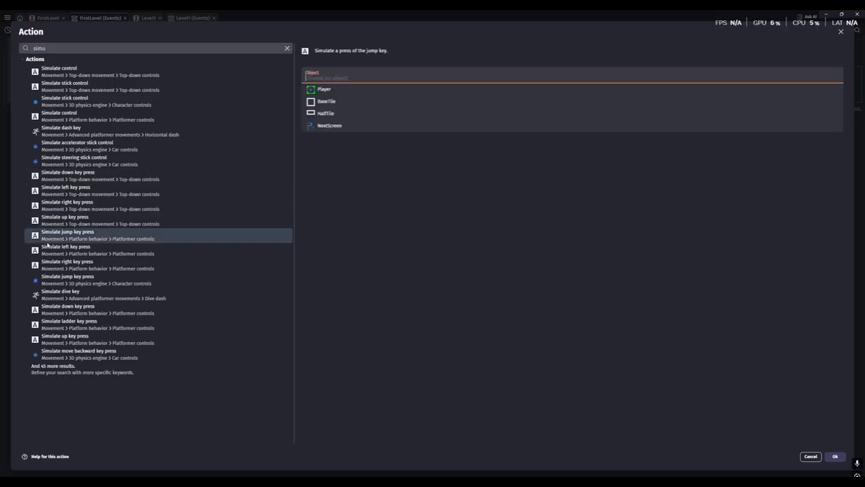
click(324, 89)
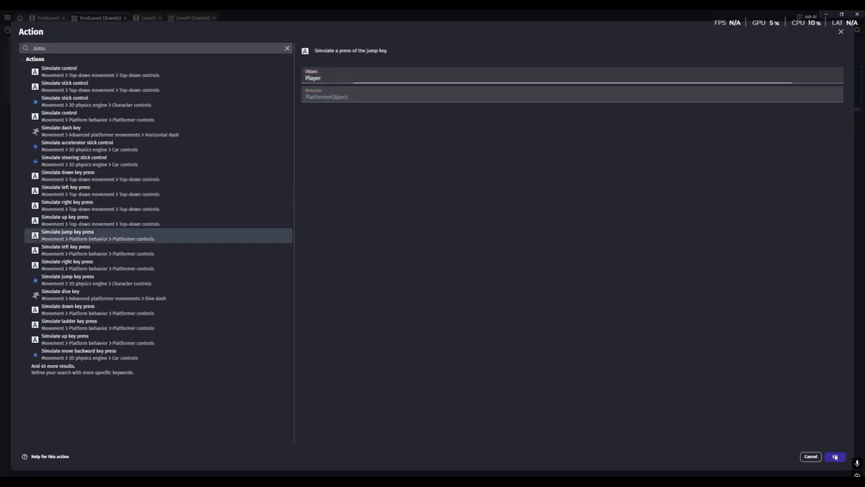
click(835, 457)
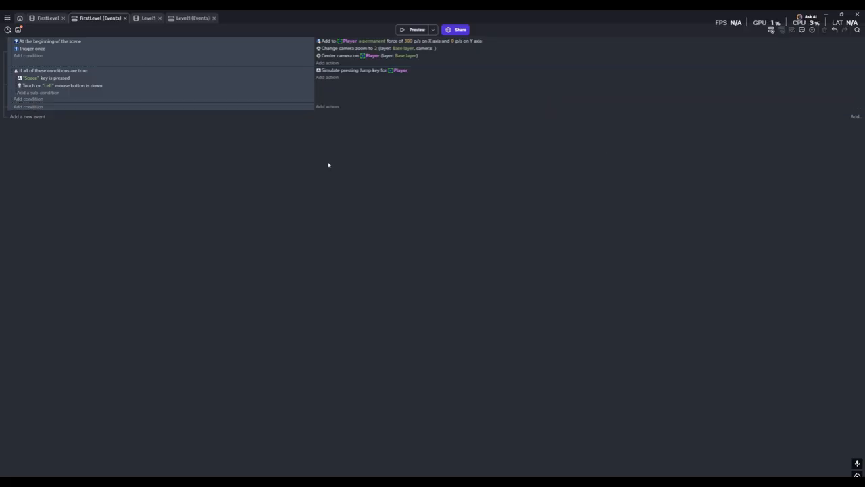
Step: Add an Or sub-condition inside the And condition of the jump event
click(43, 98)
text(or)
click(28, 72)
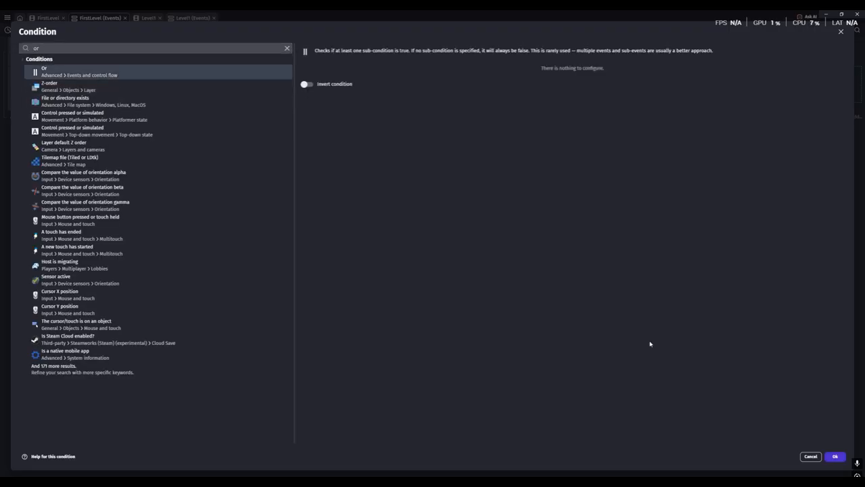
click(835, 457)
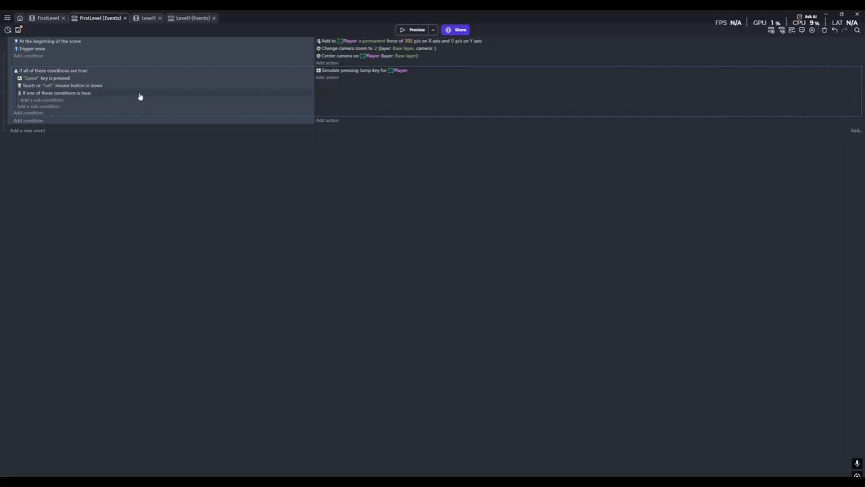
Step: Replace the outer And condition with the Or condition, keeping the Space key and Left mouse button sub-conditions inside it
drag(90, 96, 83, 116)
click(106, 73)
key(Delete)
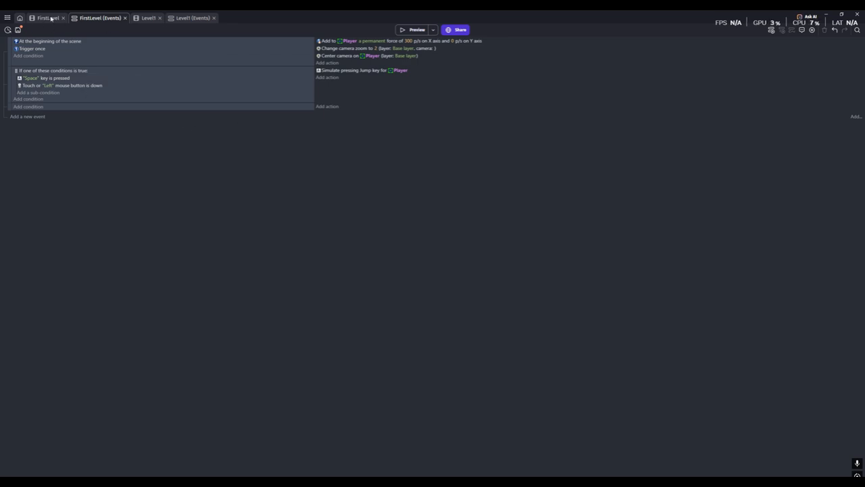
Step: Set the jump speed of the Player's PlatformerObject behavior to 700 and apply it
click(47, 17)
double_click(734, 90)
click(380, 46)
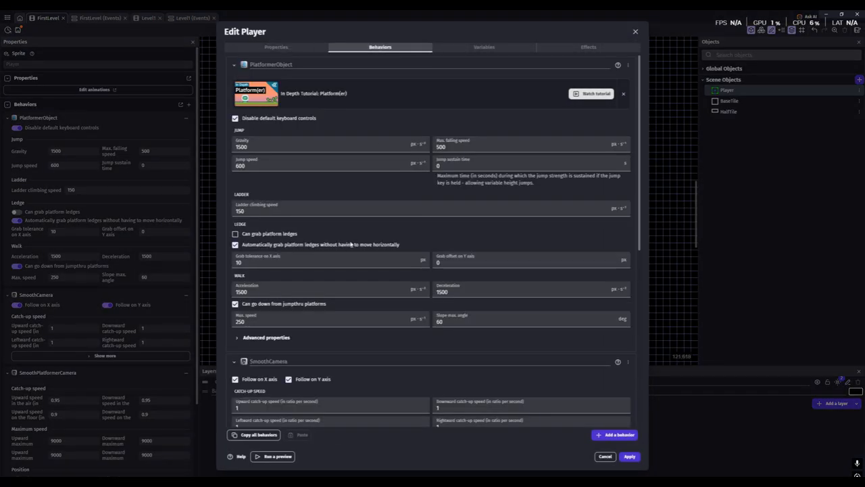
click(266, 167)
text(700)
click(330, 125)
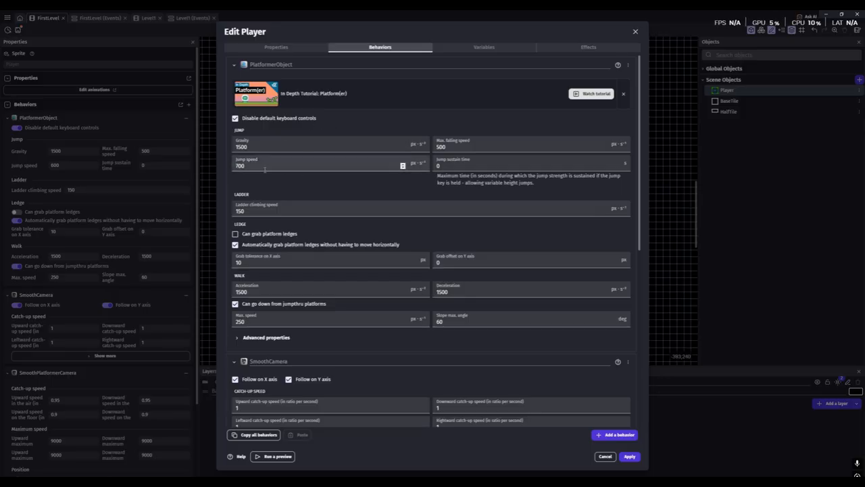
click(630, 456)
Step: Run a preview from the FirstLevel events to test the Player's jump, and close it
click(100, 18)
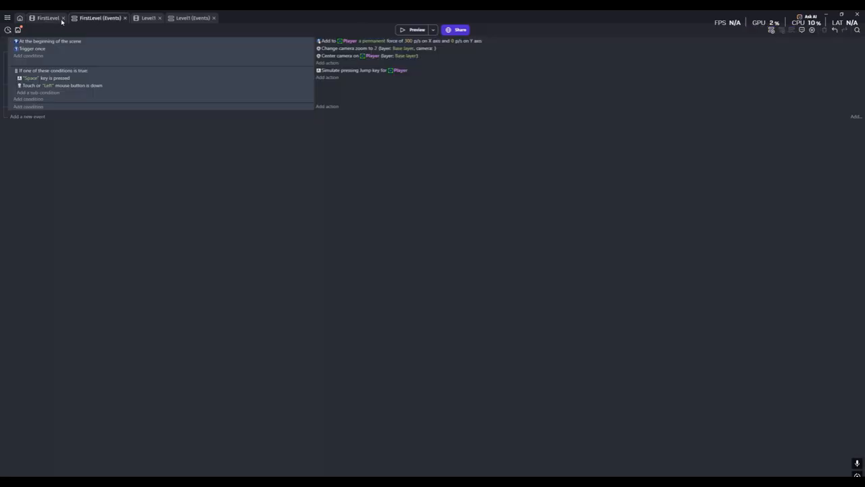
click(412, 30)
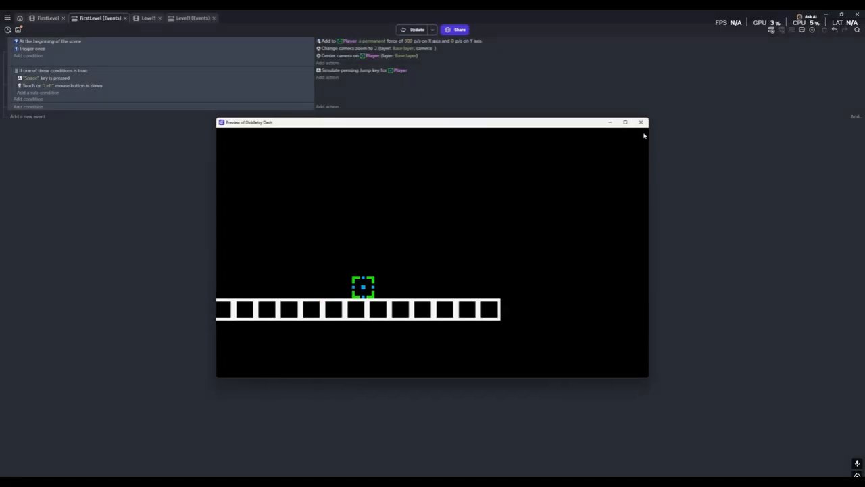
click(640, 123)
Step: Create a new sprite object named Spike in the FirstLevel scene with the white triangle image as its animation
key(ctrl+shift+Tab)
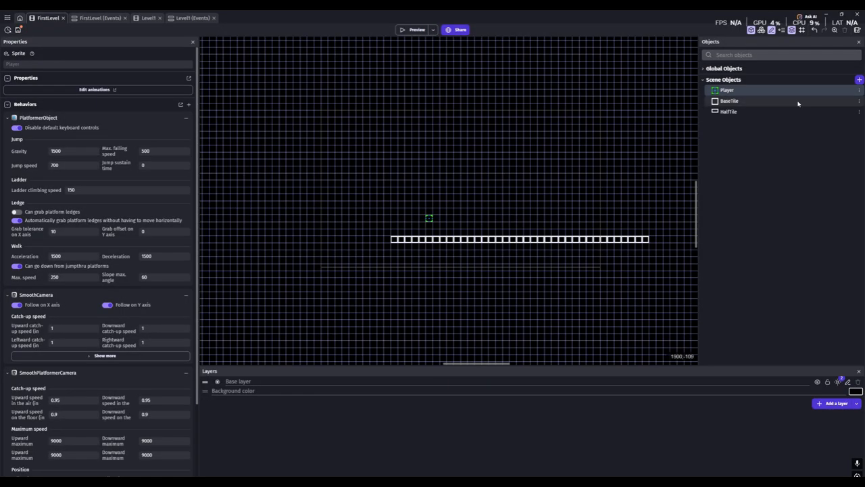
click(858, 80)
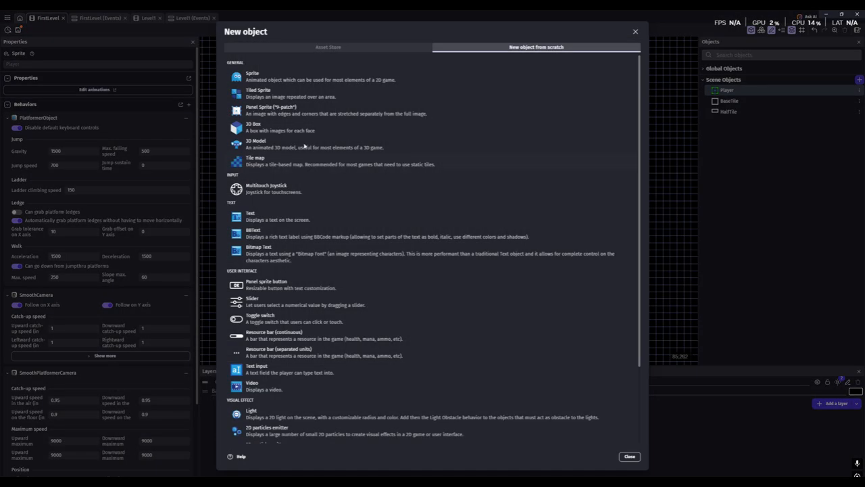
click(268, 78)
text(S)
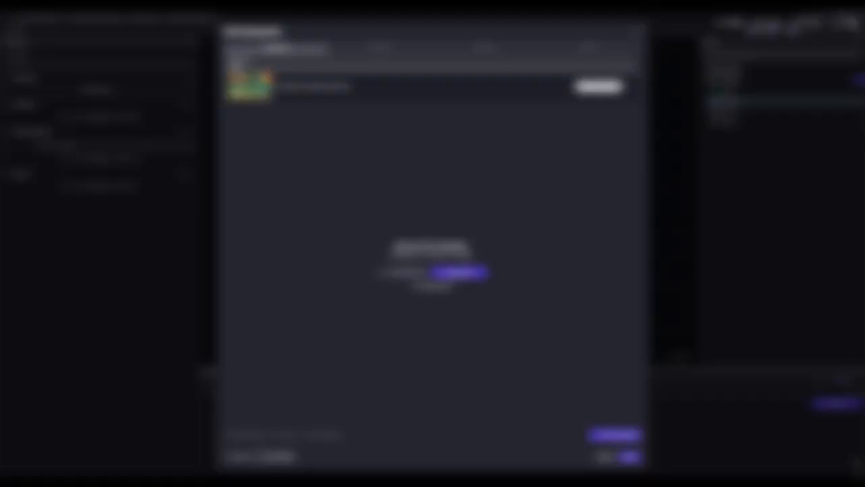
click(442, 272)
click(153, 118)
click(351, 240)
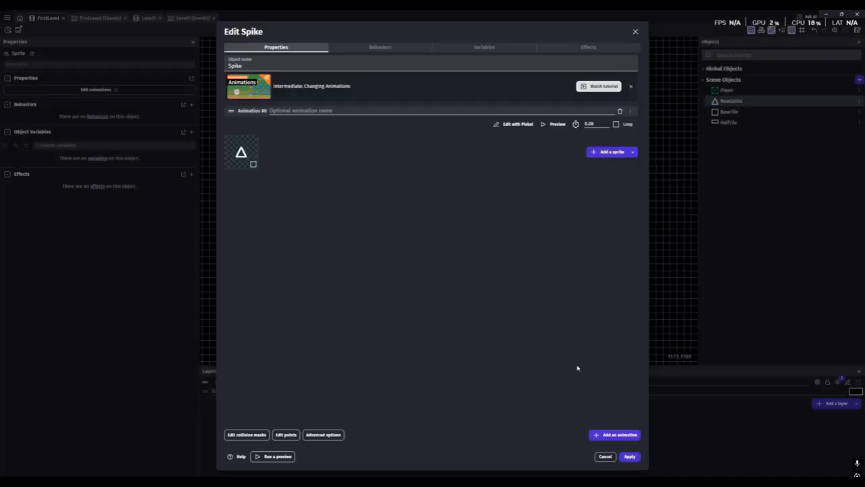
click(628, 457)
Step: Place a Spike on top of the tile row, six tiles ahead of the Player
ctrl+scroll(502, 222, up, 3)
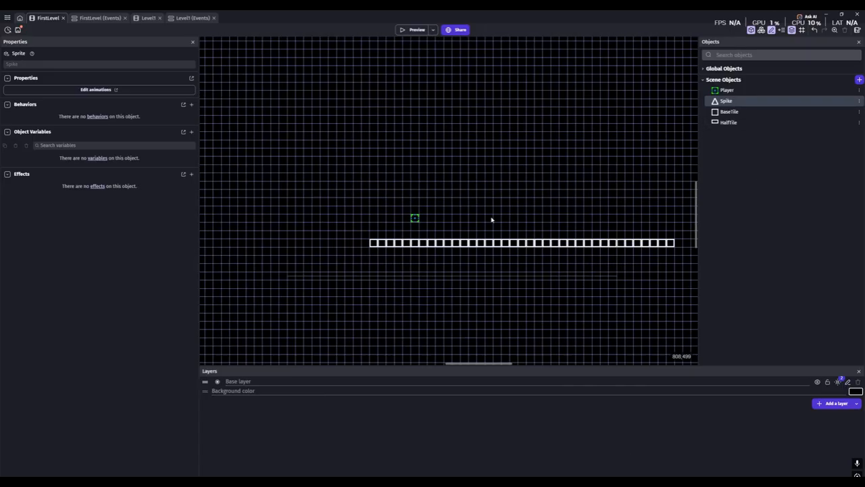
drag(752, 99, 445, 217)
click(475, 212)
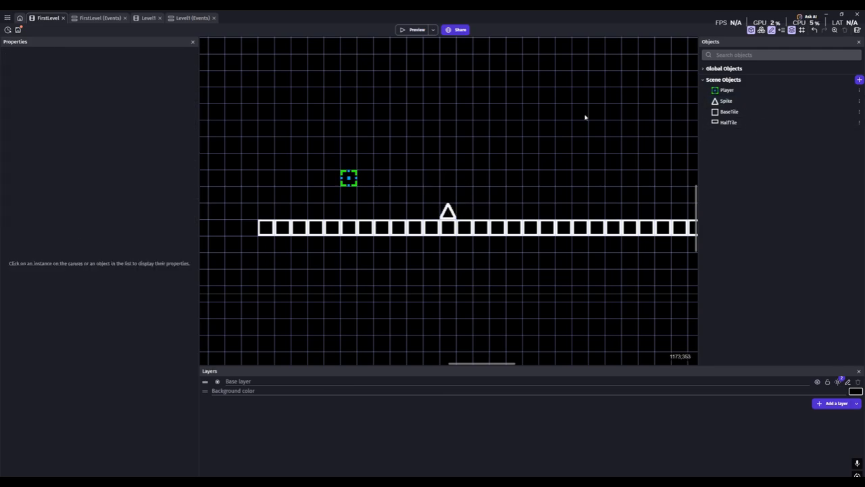
Step: Create a scene object group named Spikes in FirstLevel and add the Spike object to it
click(95, 18)
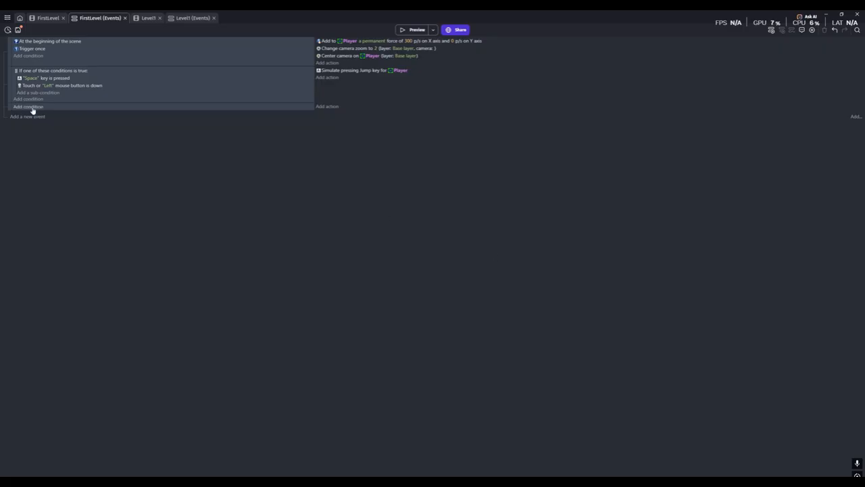
click(42, 18)
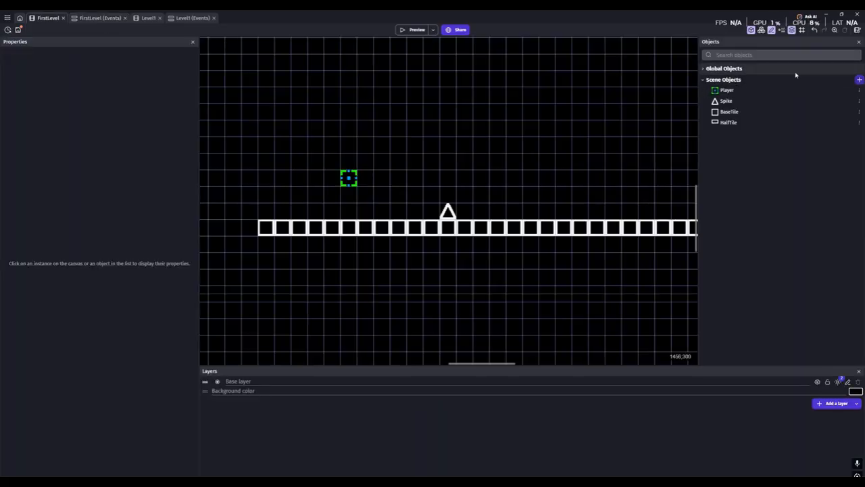
click(761, 30)
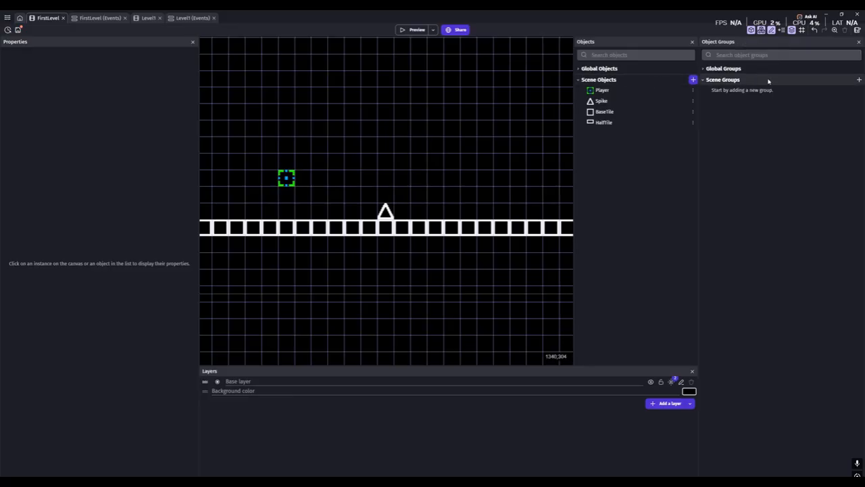
click(860, 79)
text(Spikes)
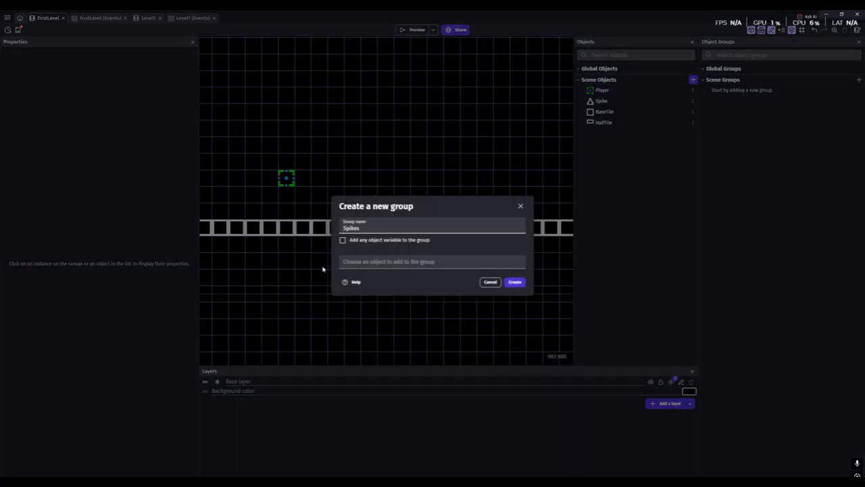
click(396, 263)
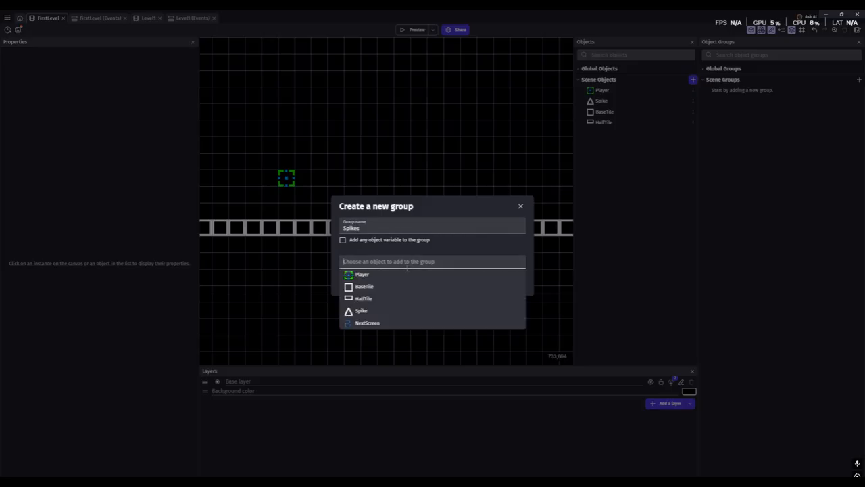
click(385, 311)
click(514, 309)
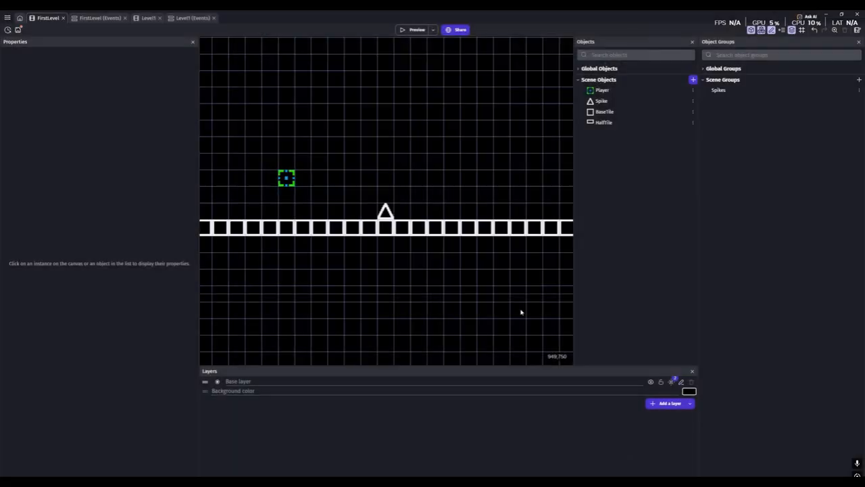
click(611, 457)
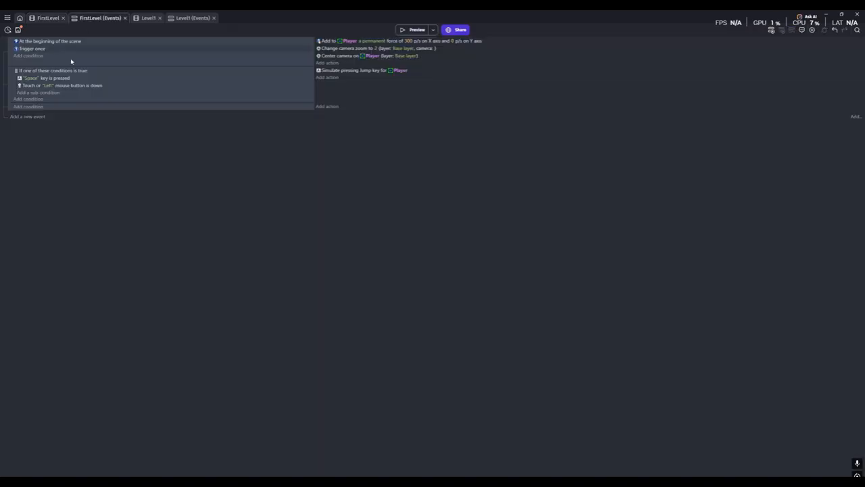
Step: Add a Collision condition between Player and the Spikes group to the empty third event of FirstLevel
click(100, 18)
click(30, 108)
text(coll)
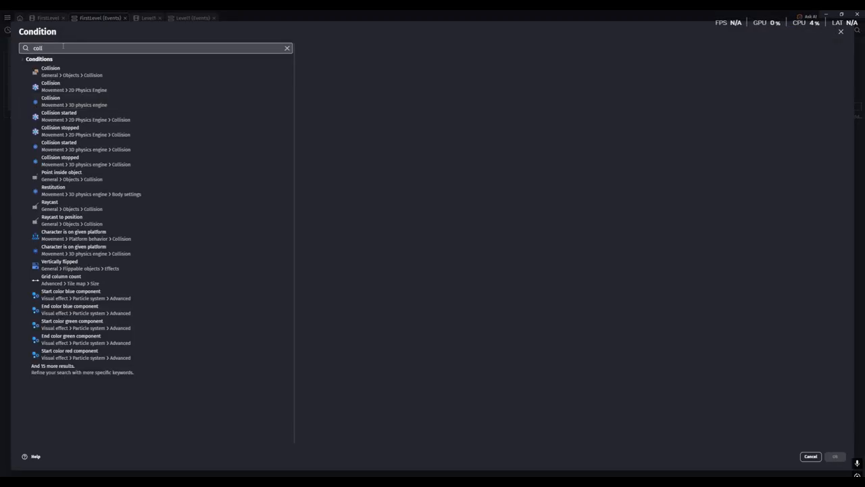
key(Return)
click(326, 85)
click(333, 92)
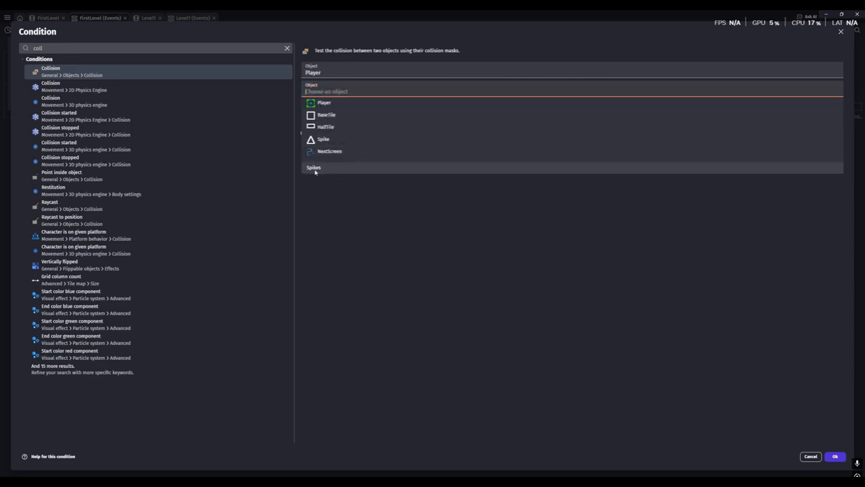
click(316, 169)
key(Return)
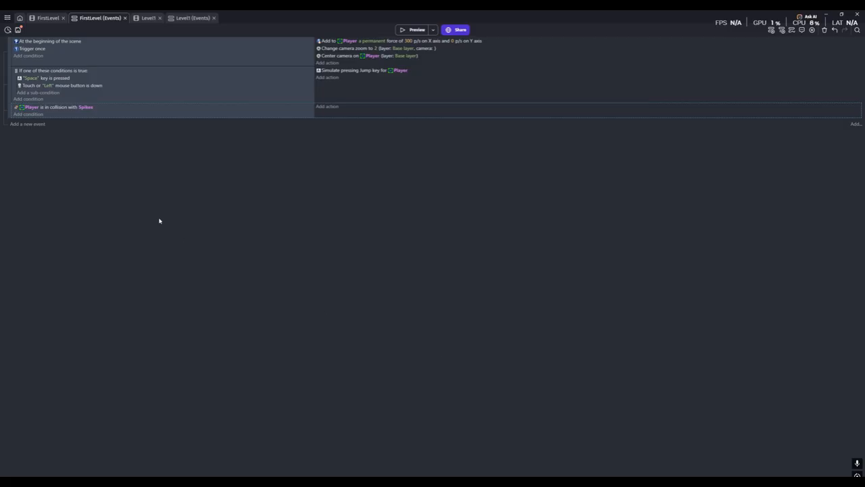
Step: Add the action "Delete the object" for the Player to the spike collision event
click(324, 107)
text(de)
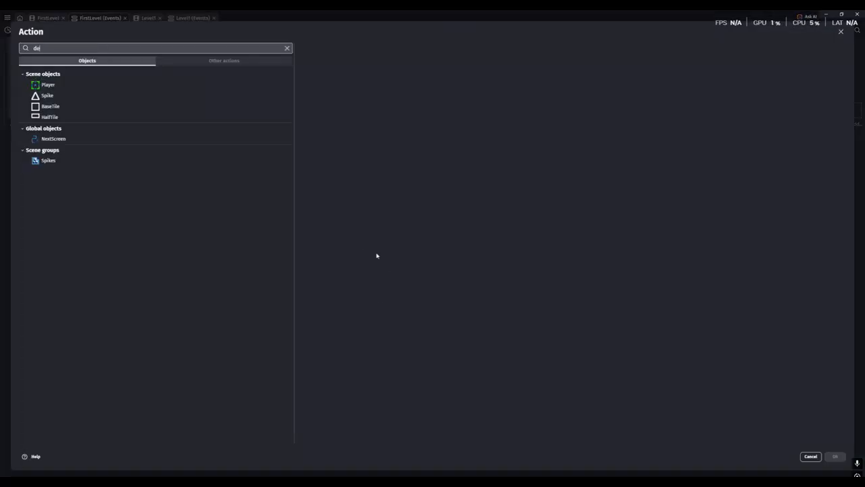
text(le)
key(Return)
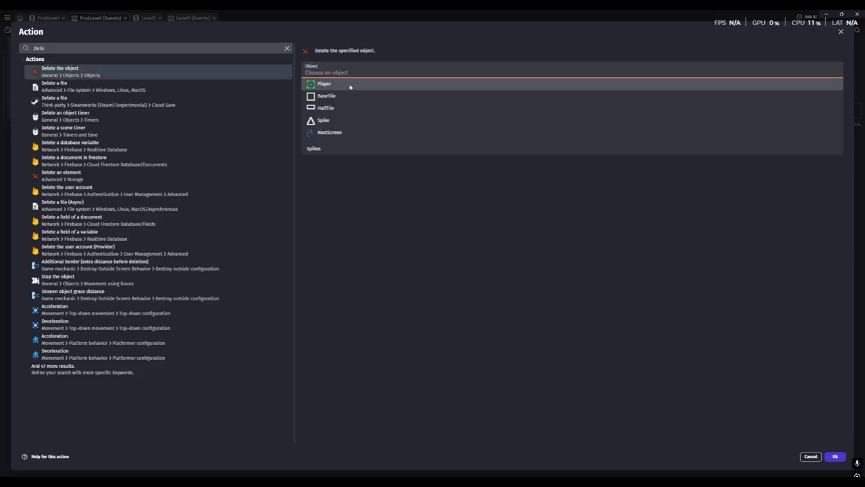
click(349, 85)
click(835, 457)
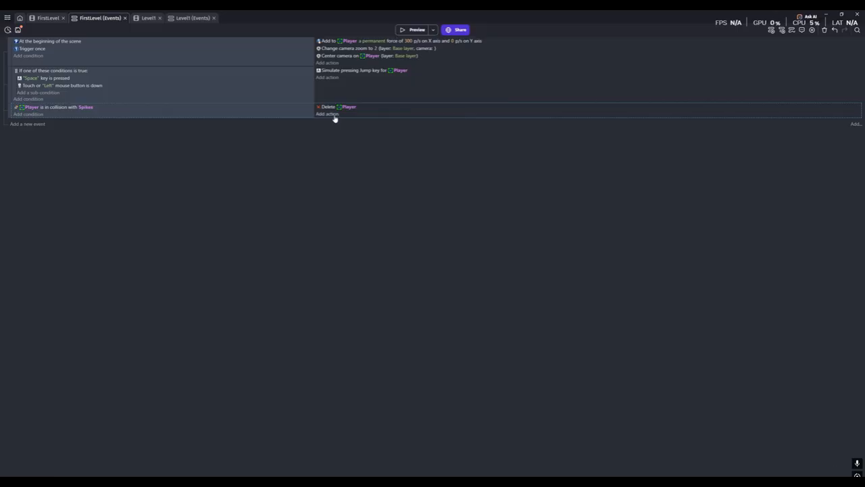
Step: Add the action "Change the scene" with FirstLevel as the new scene to the spike collision event
click(327, 114)
text(change)
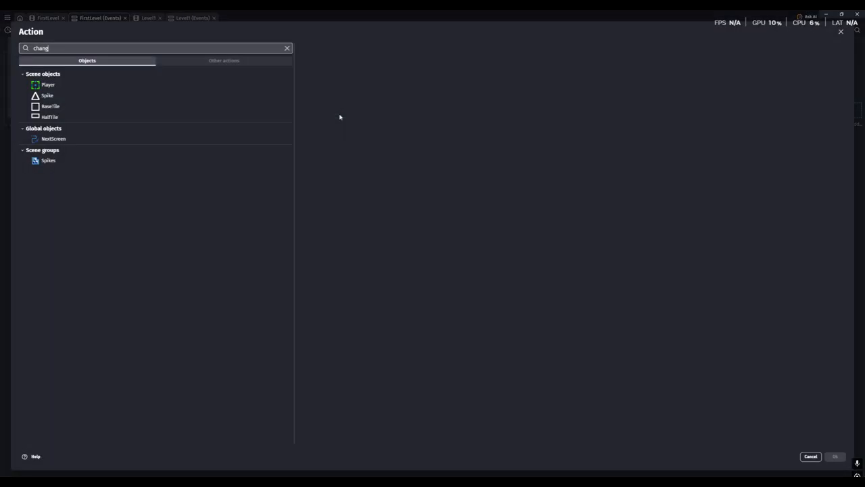
key(Down)
key(Down)
key(Return)
click(336, 77)
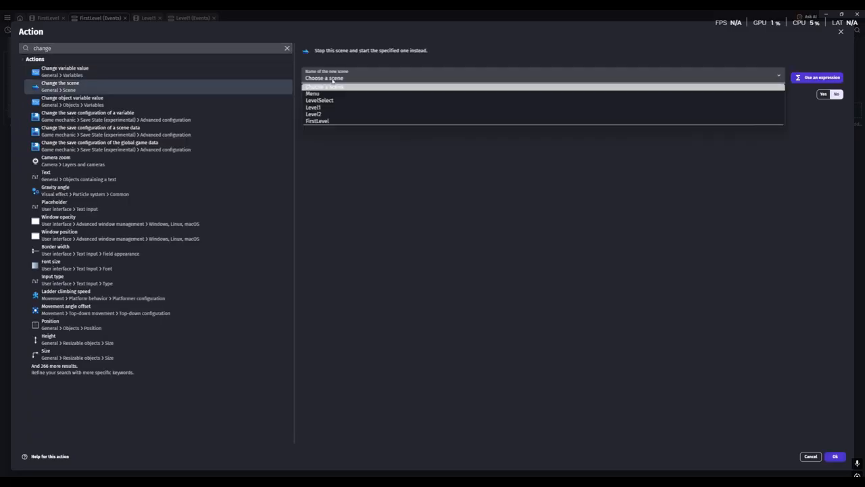
click(338, 121)
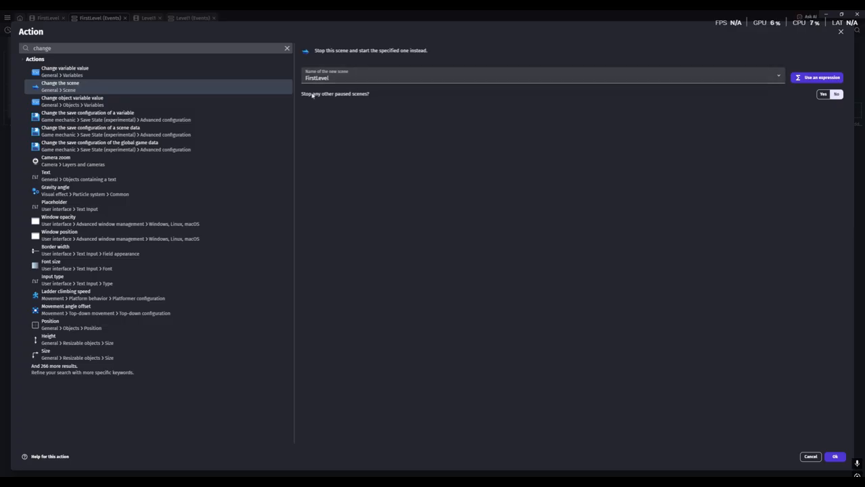
click(831, 457)
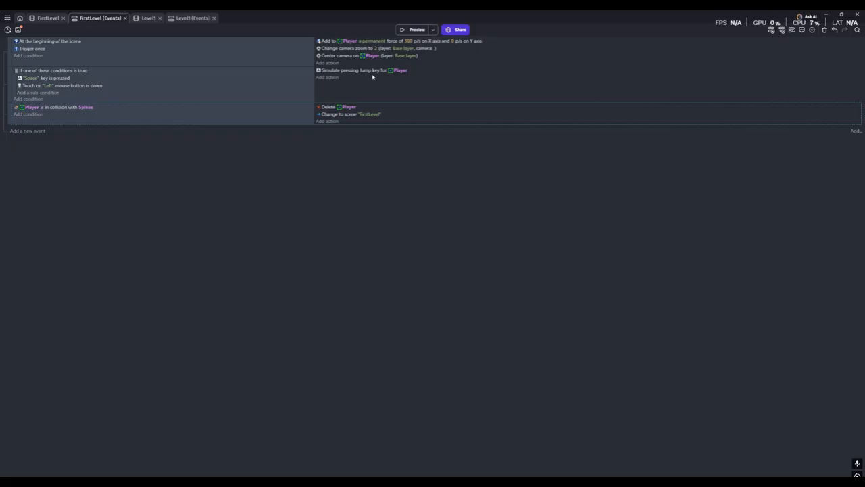
Step: Run a preview to test hitting and jumping over the spike, and close it
click(417, 33)
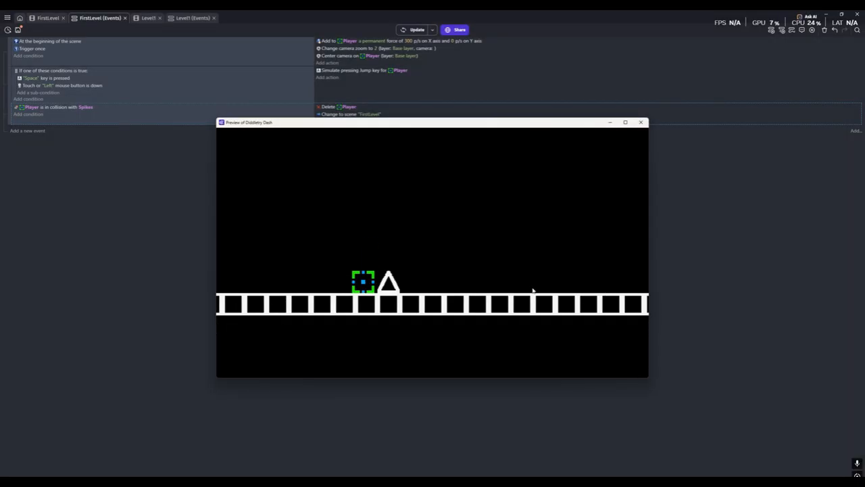
key(space)
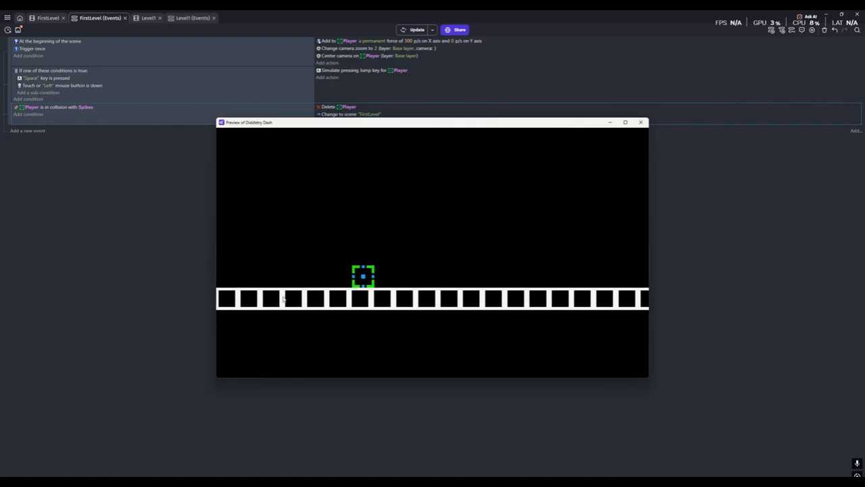
click(641, 123)
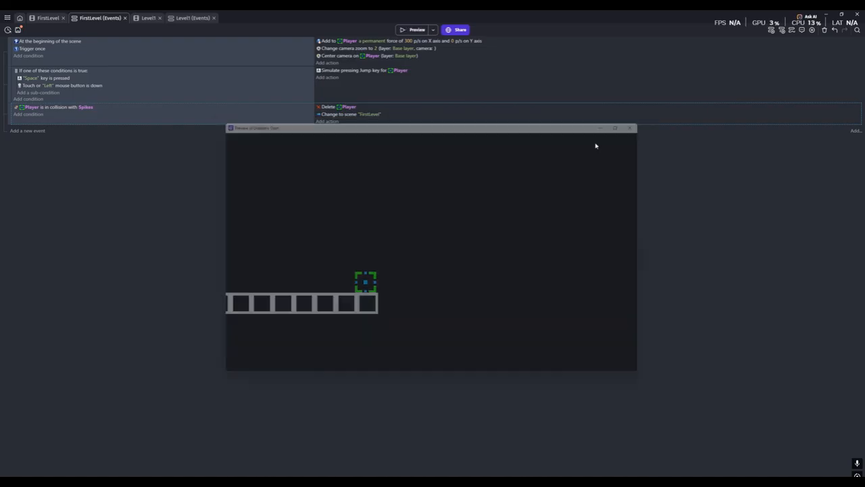
Step: Add a 2D particles emitter based on the Explosion1 preset to the FirstLevel scene objects
click(45, 18)
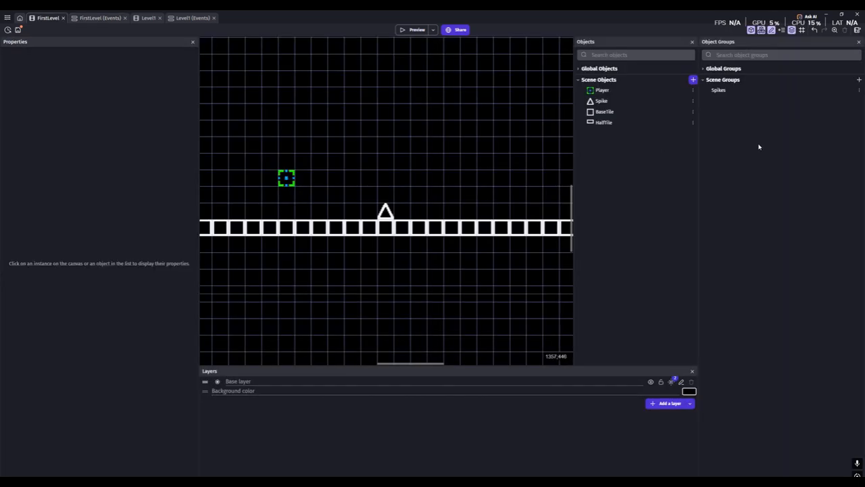
click(693, 79)
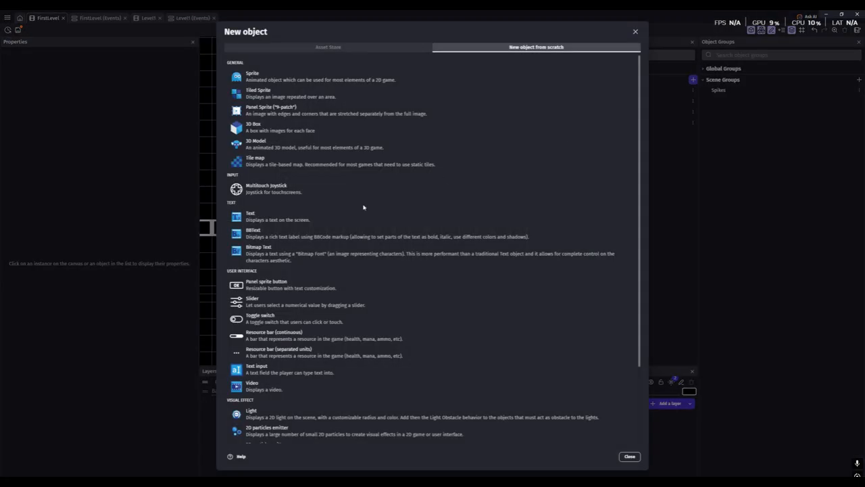
scroll(282, 285, down, 2)
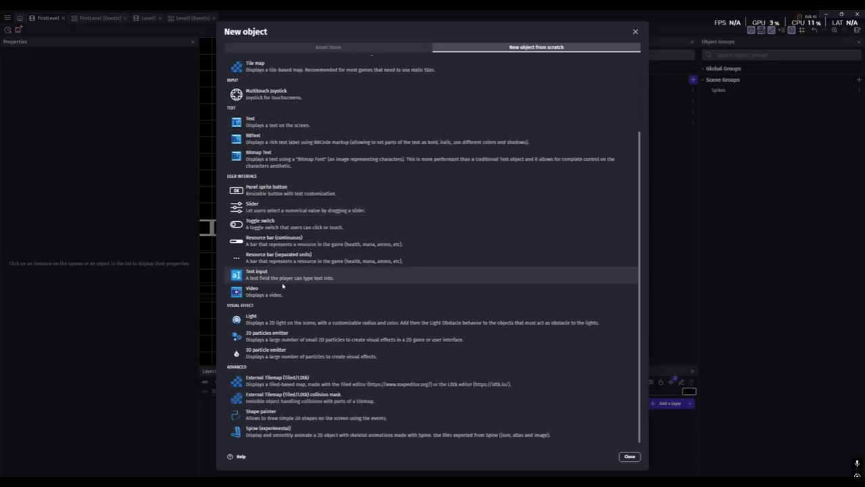
click(267, 341)
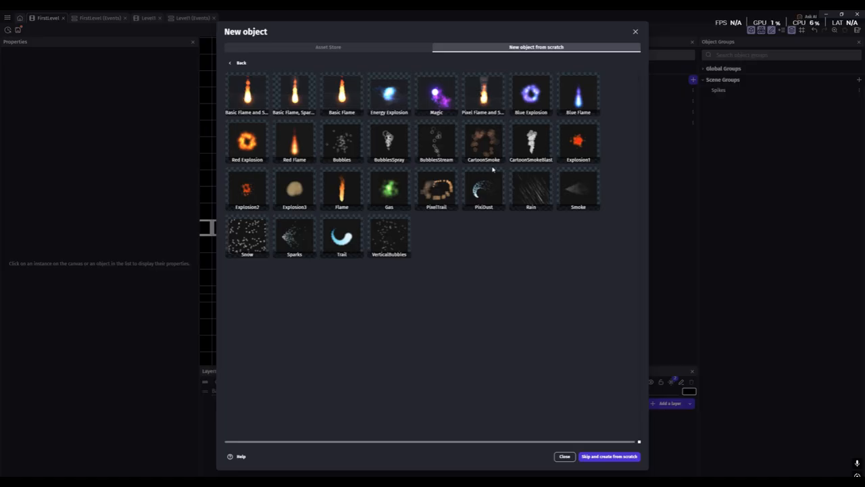
click(574, 144)
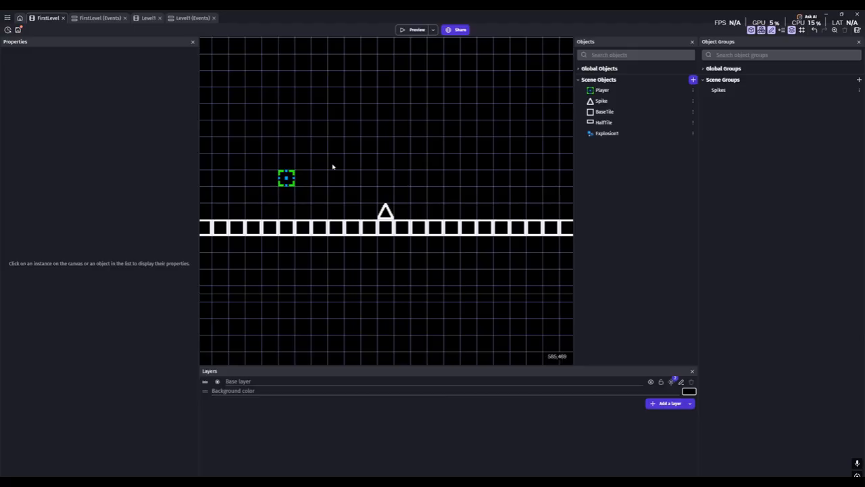
Step: Rename the Explosion1 particle emitter as DeathParticles and open its properties for editing
right_click(628, 134)
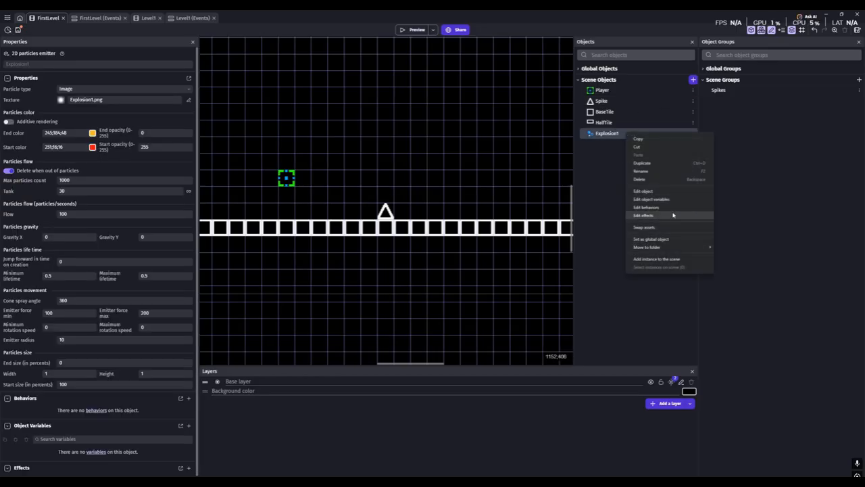
click(656, 170)
text(DeathPar)
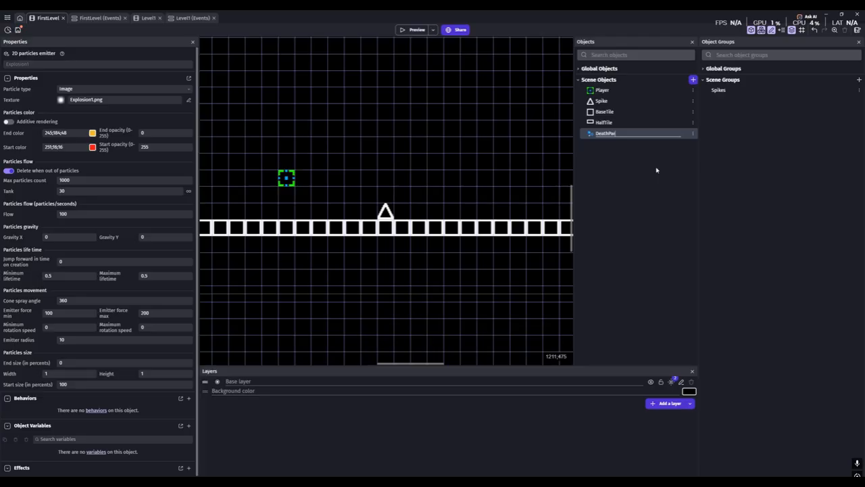
key(Return)
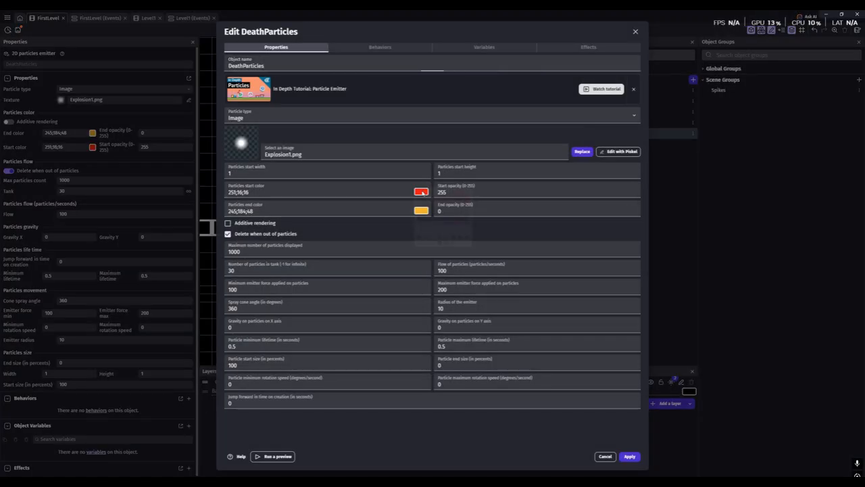
Step: Set the DeathParticles start color to green (76;251;16) and the end color to blue, and apply the changes
click(419, 194)
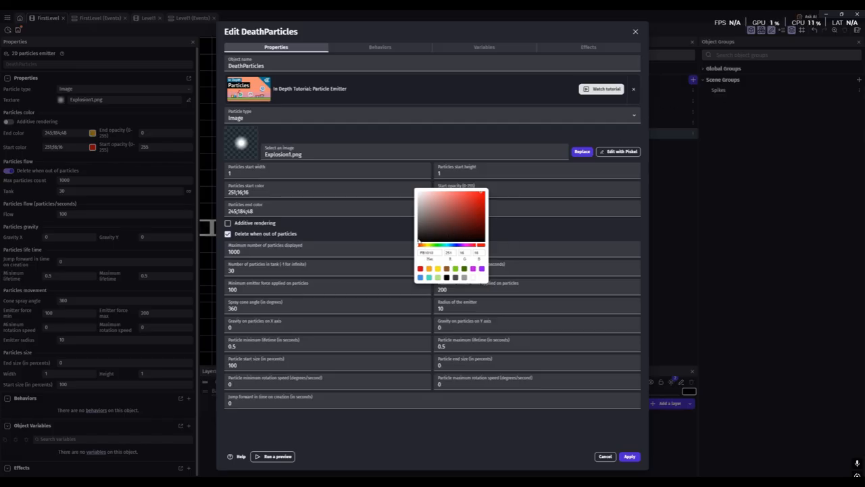
click(435, 244)
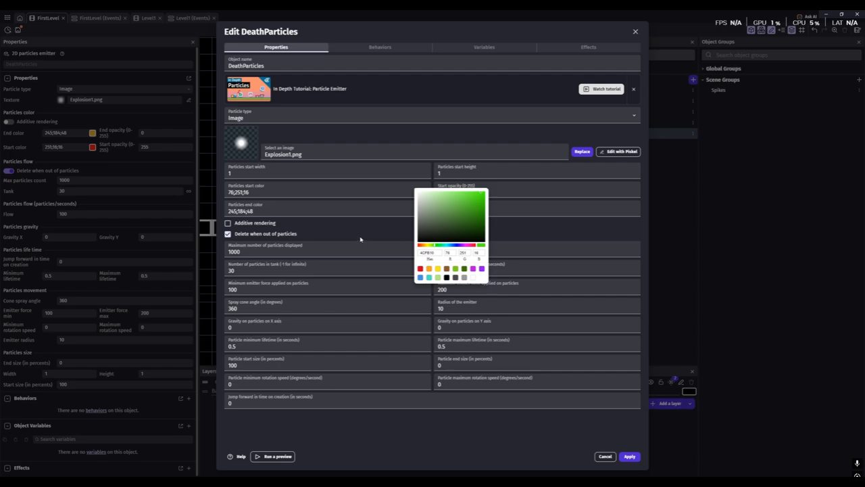
click(360, 239)
click(421, 211)
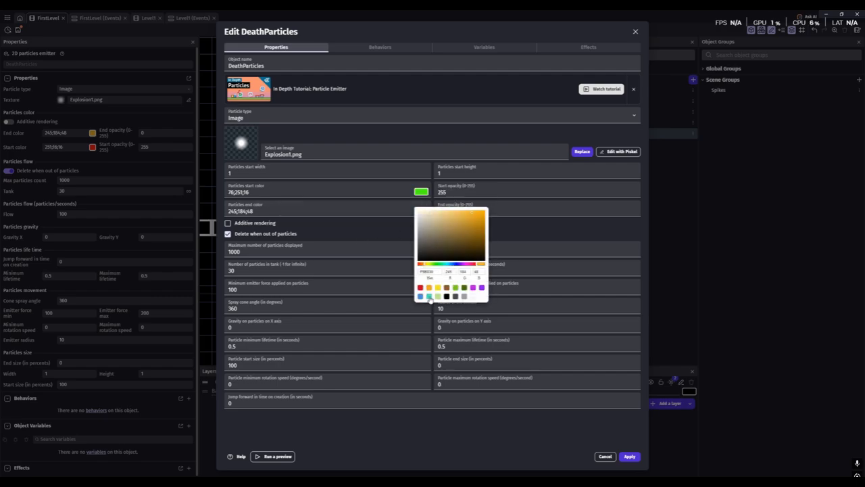
click(421, 297)
click(476, 212)
click(575, 419)
click(629, 456)
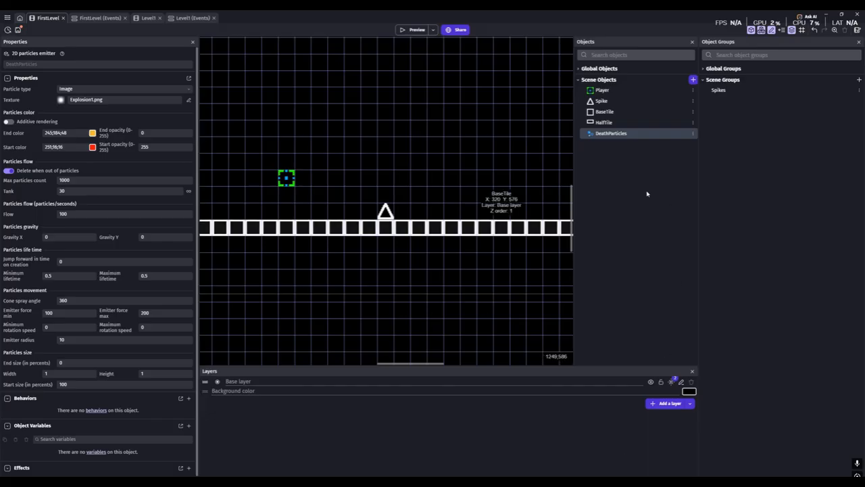
Step: Start a "Create an object" action for DeathParticles in the spike collision event, with X position Player.CenterX()
click(100, 18)
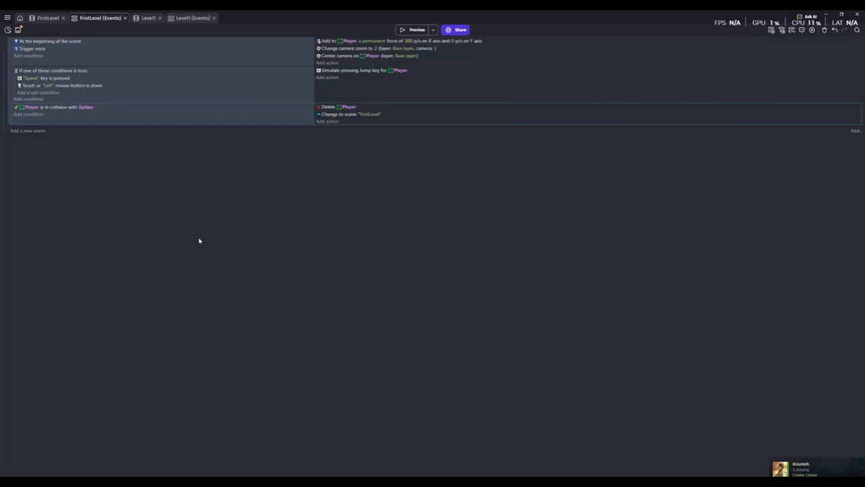
click(332, 121)
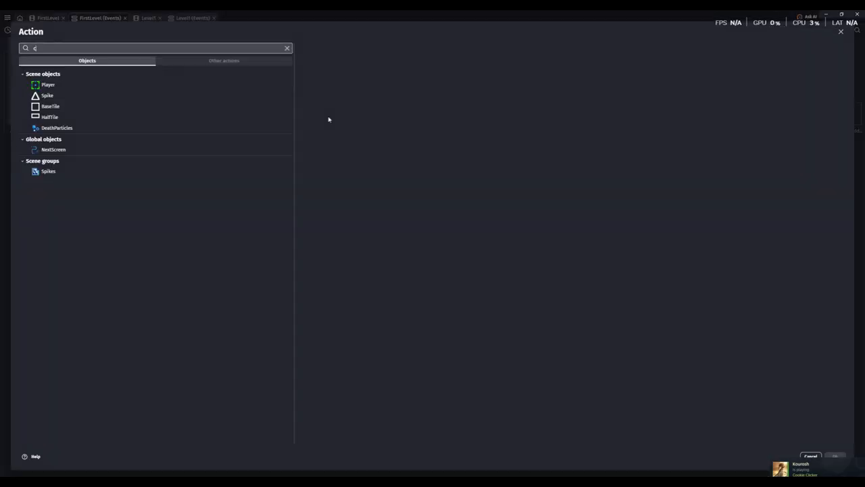
text(creat)
click(87, 114)
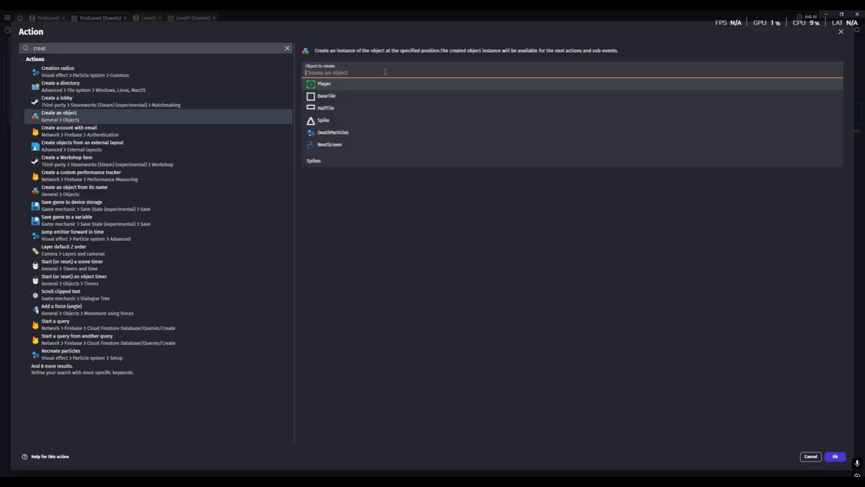
click(351, 134)
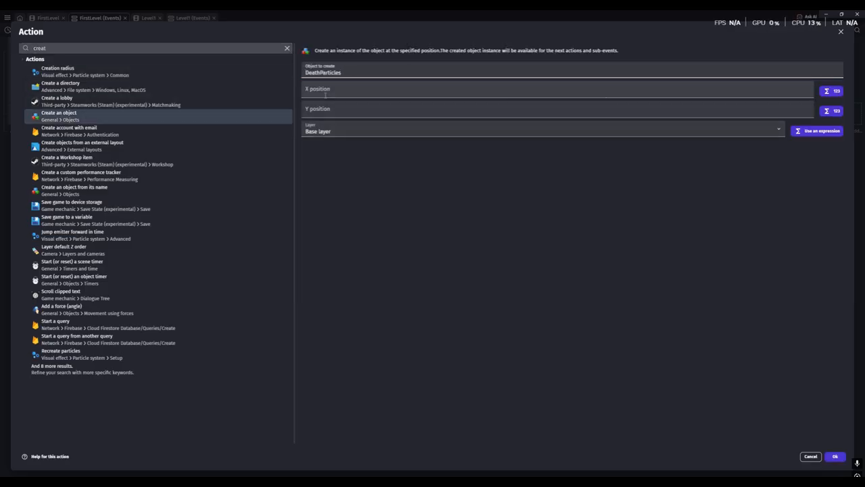
click(360, 93)
text(PL)
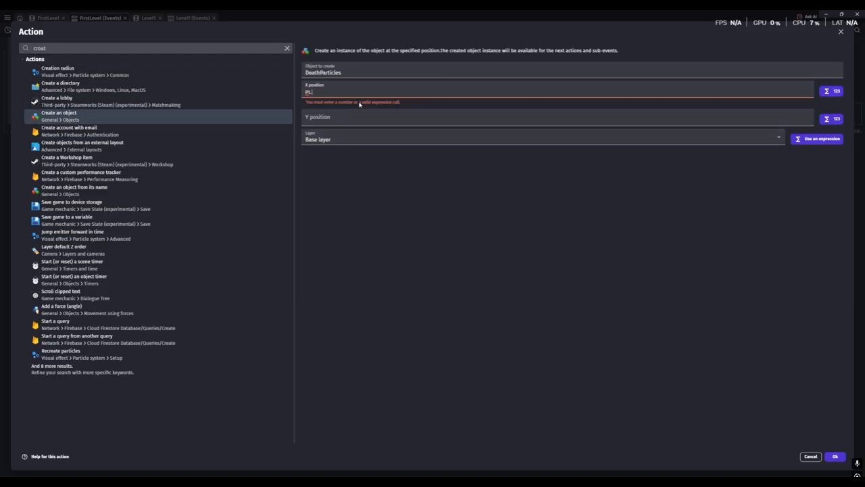
text(ayer)
click(334, 100)
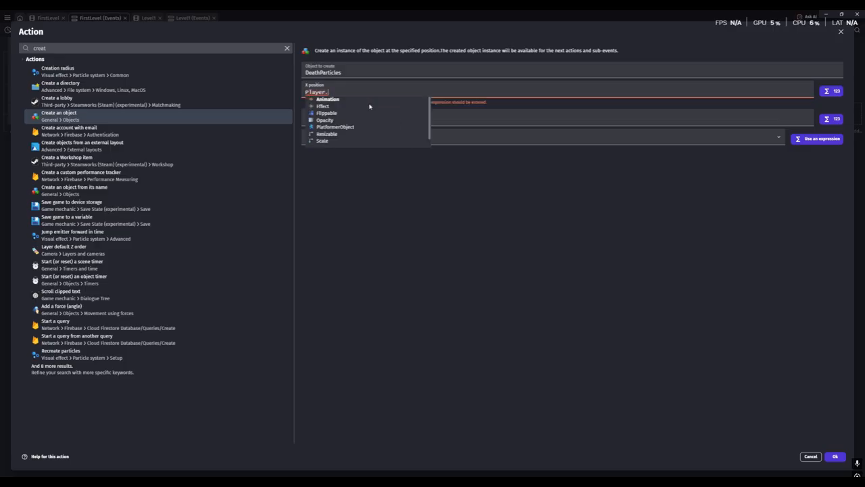
text(CenterX()
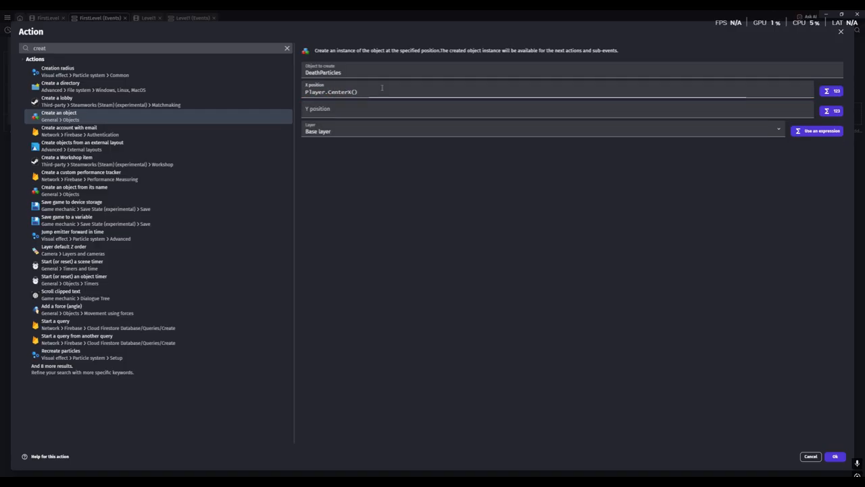
Step: Set the Y position of the DeathParticles creation to Player.CenterY() and confirm the action
drag(362, 92, 302, 91)
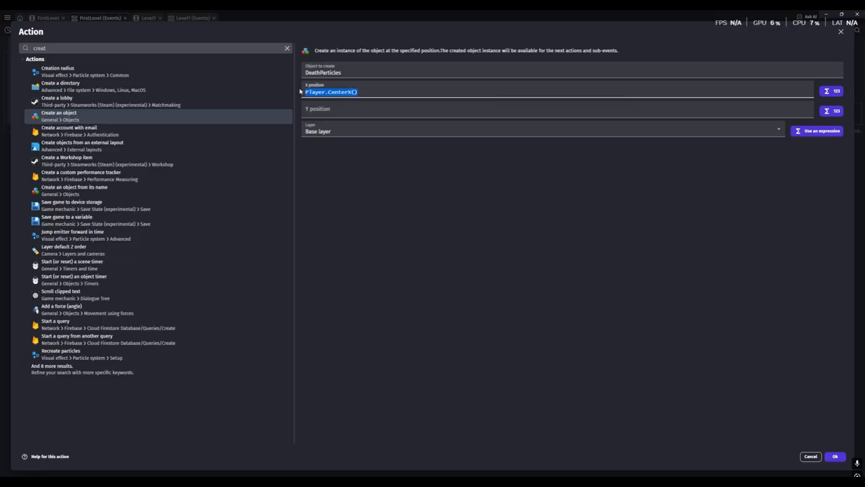
key(ctrl+c)
click(331, 110)
key(ctrl+v)
click(350, 112)
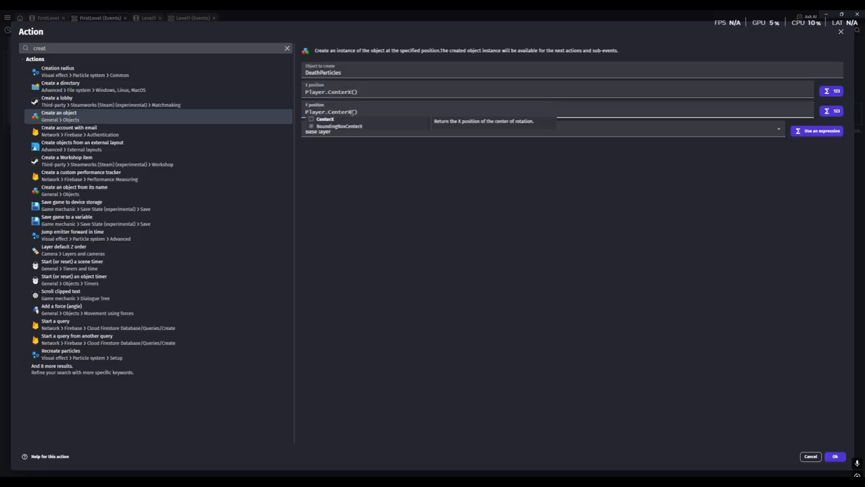
key(BackSpace)
text(Y)
click(376, 218)
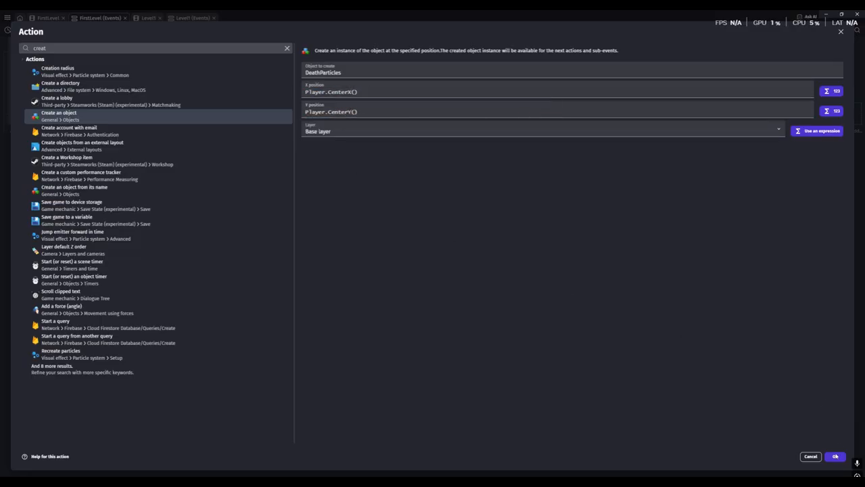
click(835, 457)
Step: Add a "Wait X seconds" action of 0.5 seconds to the spike collision event
click(331, 129)
text(wait)
click(100, 73)
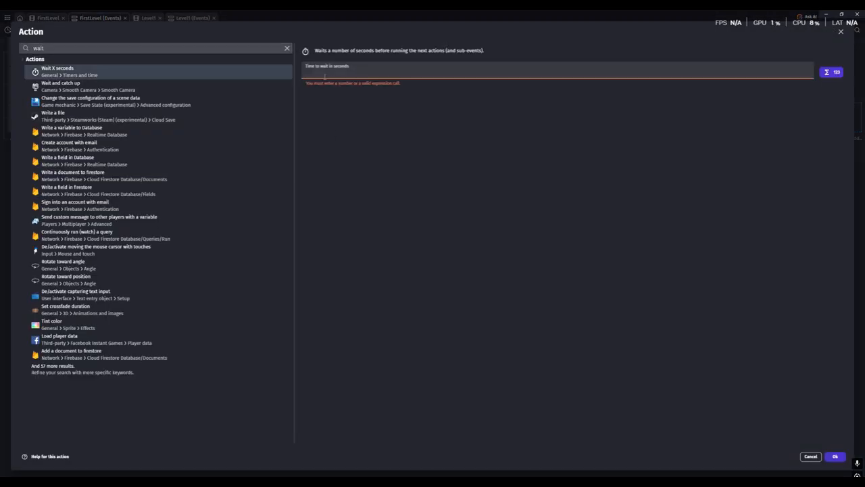
text(0.5)
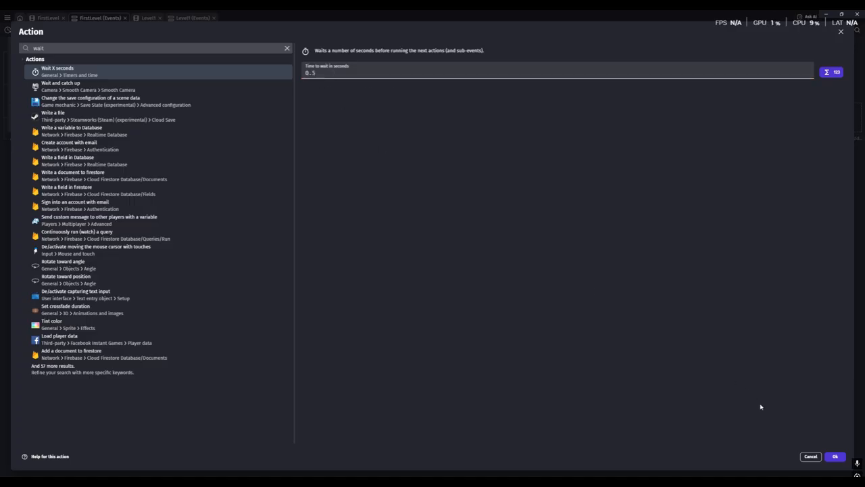
click(834, 456)
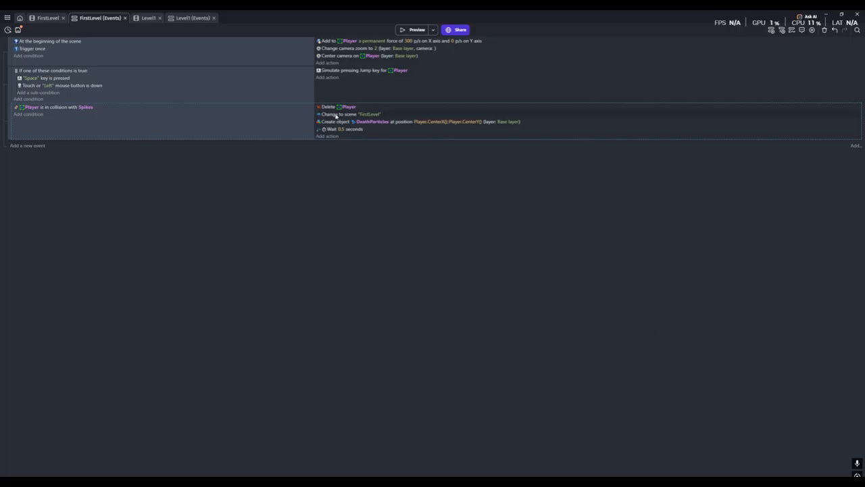
Step: Reorder the collision actions to create DeathParticles, delete Player, wait, and change scene, and test them in a preview
drag(369, 130, 399, 135)
drag(341, 122, 345, 108)
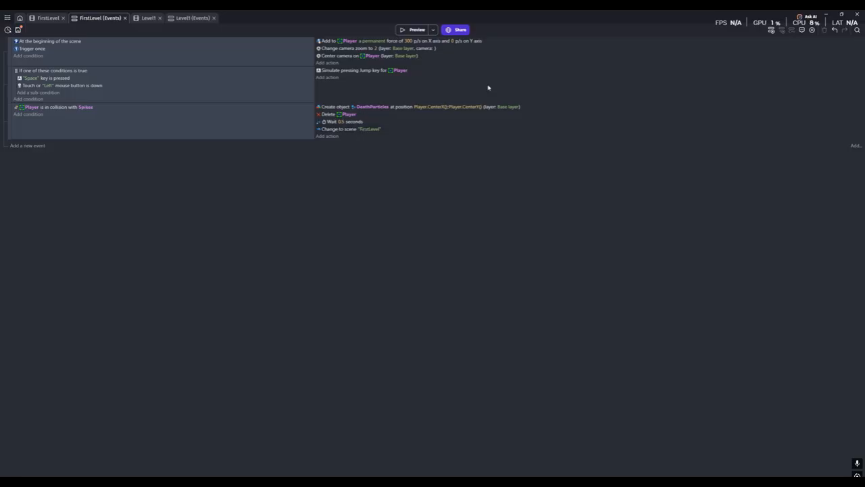
click(406, 30)
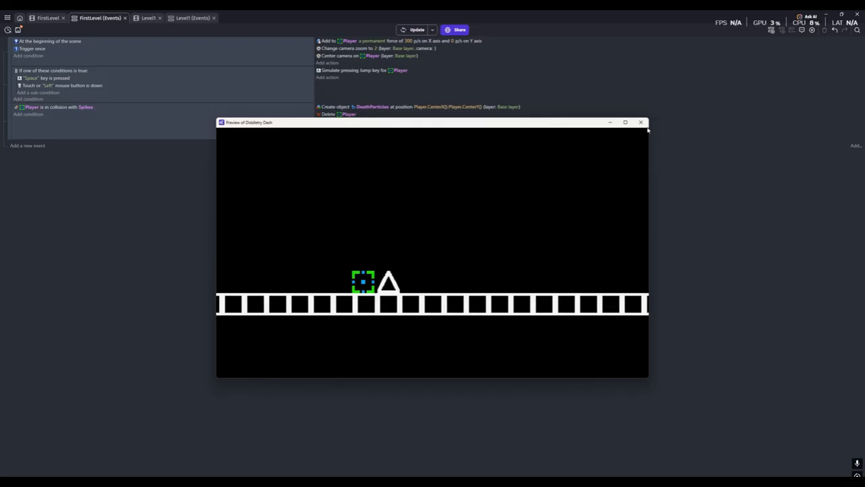
click(640, 122)
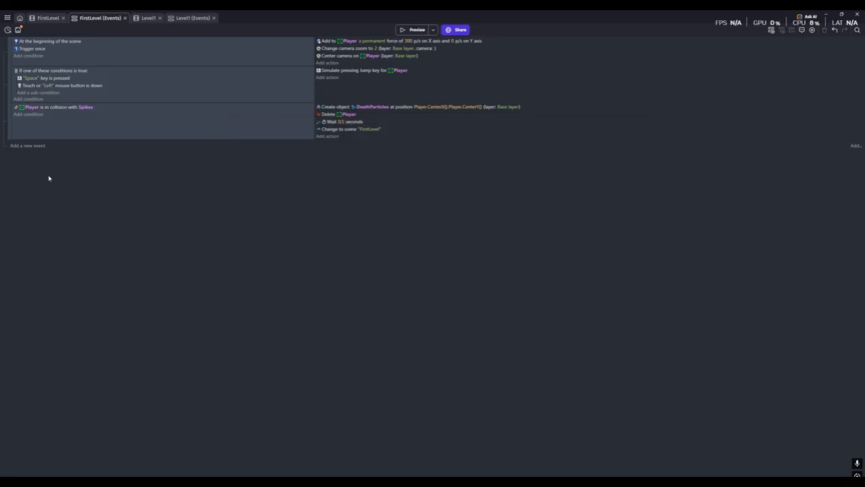
Step: Return to the FirstLevel scene layout and look over the tile floor around the Player and the spike
click(46, 18)
scroll(431, 273, down, 2)
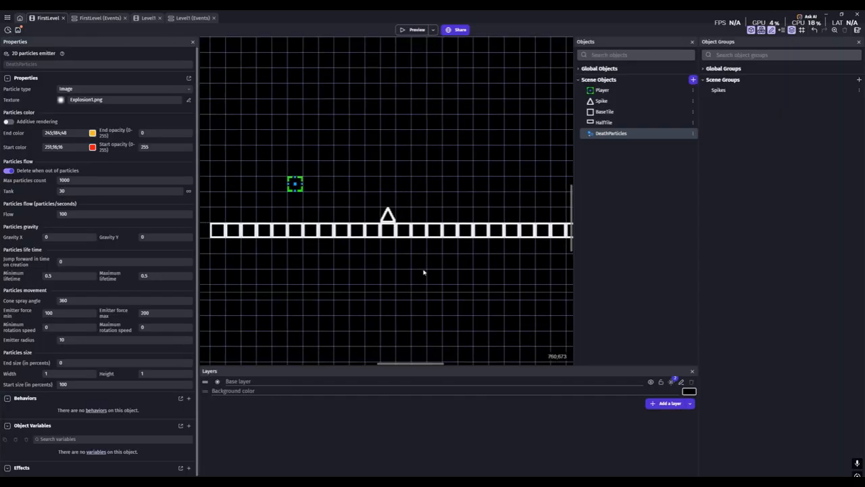
scroll(437, 270, down, 3)
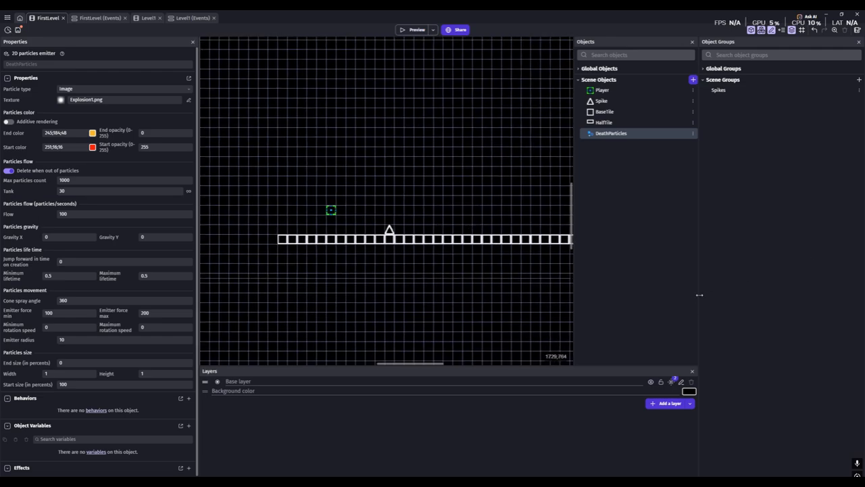
click(396, 294)
scroll(398, 293, up, 2)
scroll(355, 214, up, 1)
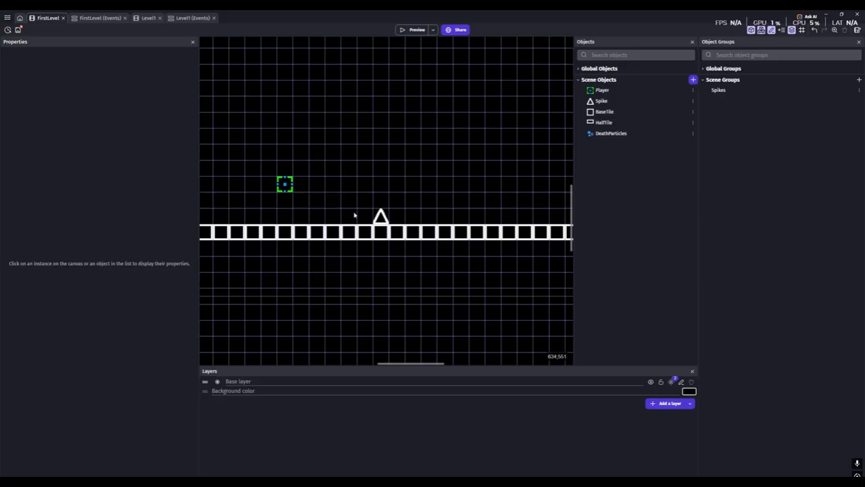
scroll(356, 214, down, 1)
scroll(338, 217, down, 3)
scroll(397, 225, up, 2)
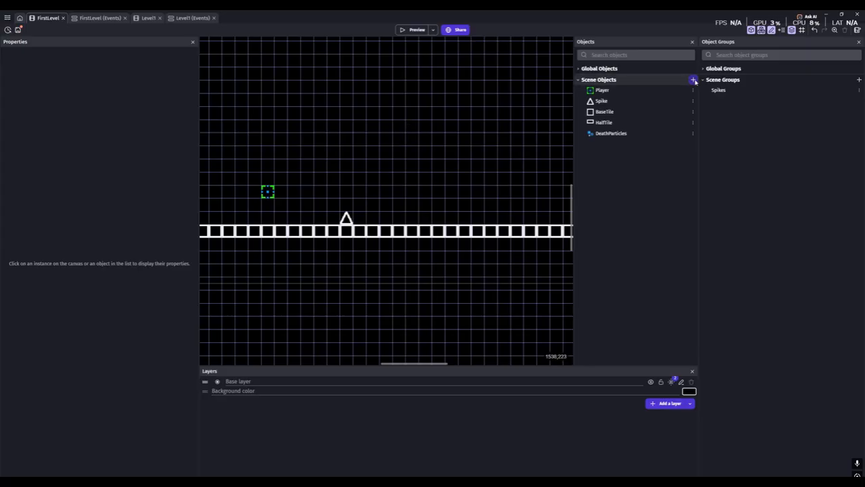
Step: Create a sprite object named Bouncer and import the yellow pad image as its animation
click(693, 79)
click(282, 80)
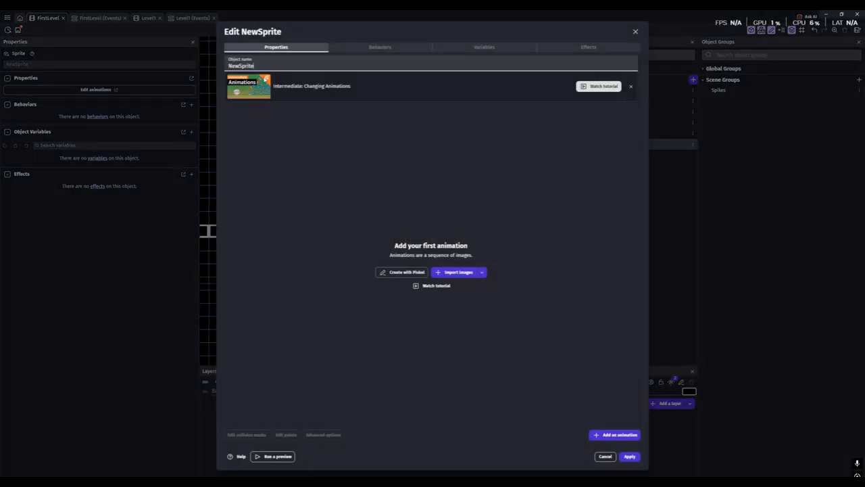
text(Bou)
click(449, 271)
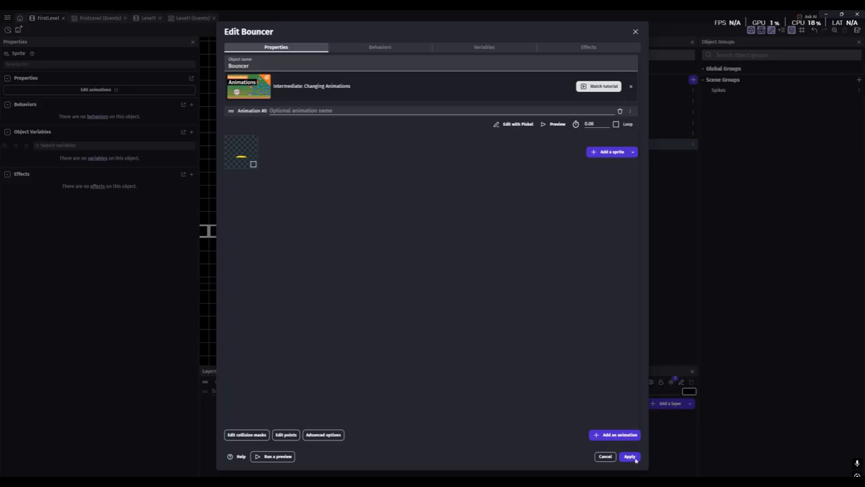
click(638, 457)
Step: Place a Bouncer on top of the tile floor, four tiles to the right of the spike
drag(607, 148, 395, 209)
click(439, 197)
scroll(417, 200, up, 3)
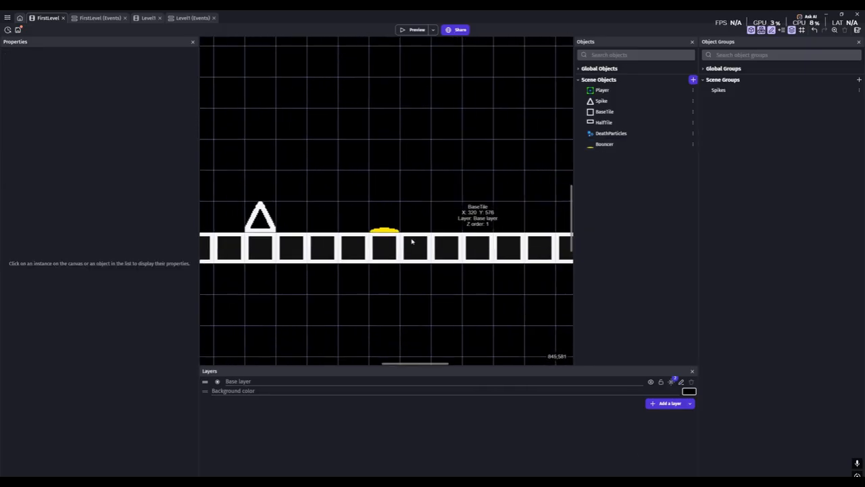
Step: Inspect the Bouncer's placement on the tile floor in relation to the Player and the spike
scroll(366, 222, down, 5)
click(366, 221)
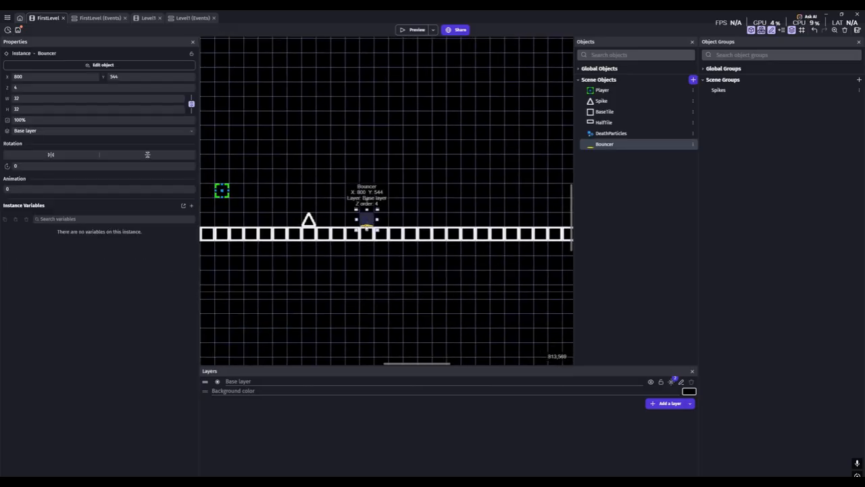
click(374, 205)
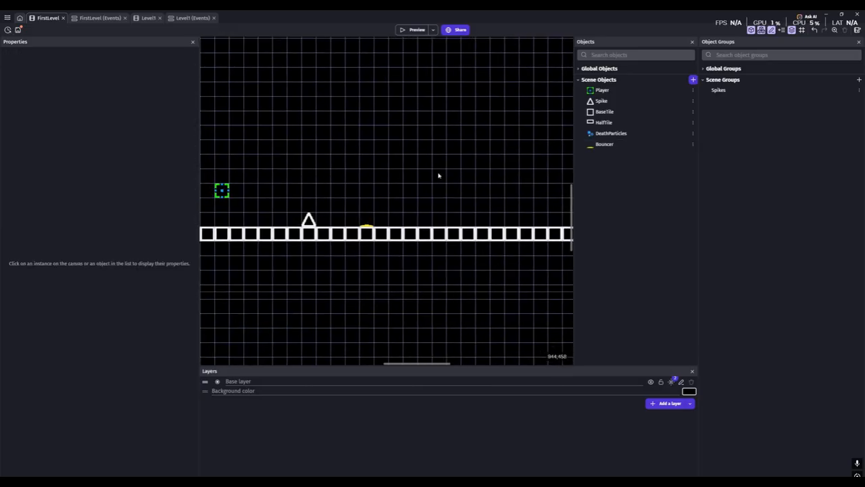
scroll(344, 232, down, 2)
click(359, 230)
click(406, 223)
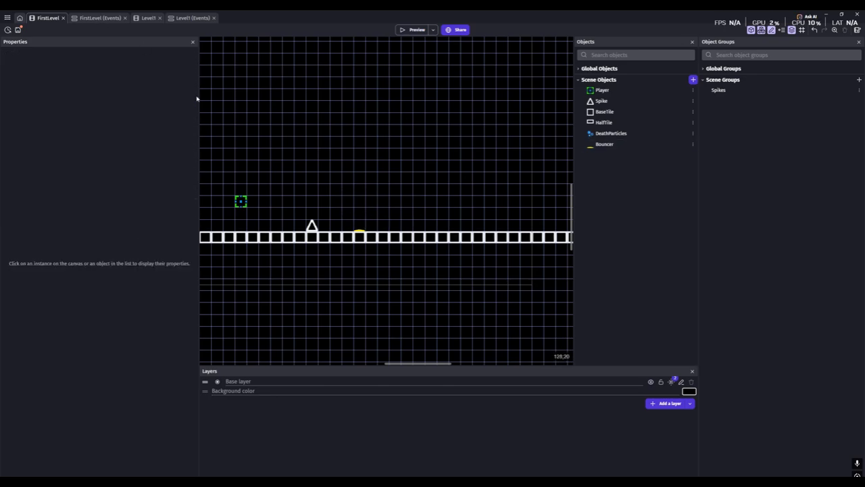
scroll(382, 264, up, 2)
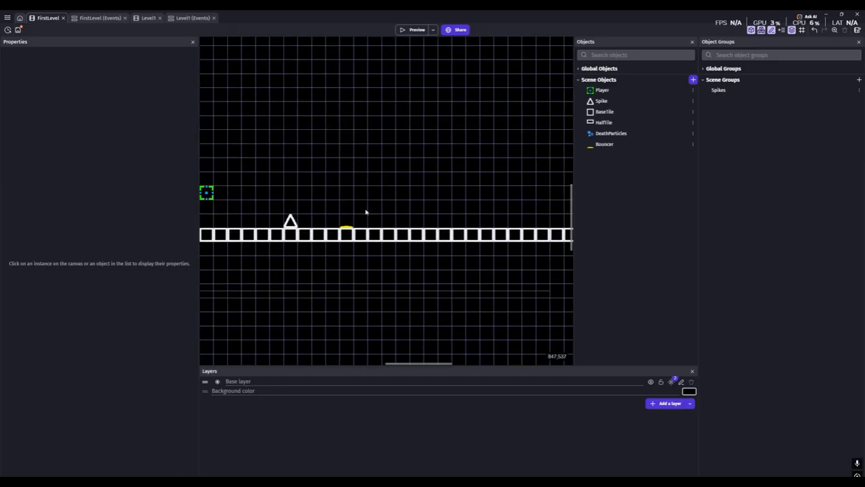
Step: Add a FirstLevel event with a copy of the Player–Spikes collision condition, changing its second object to Bouncer
click(97, 18)
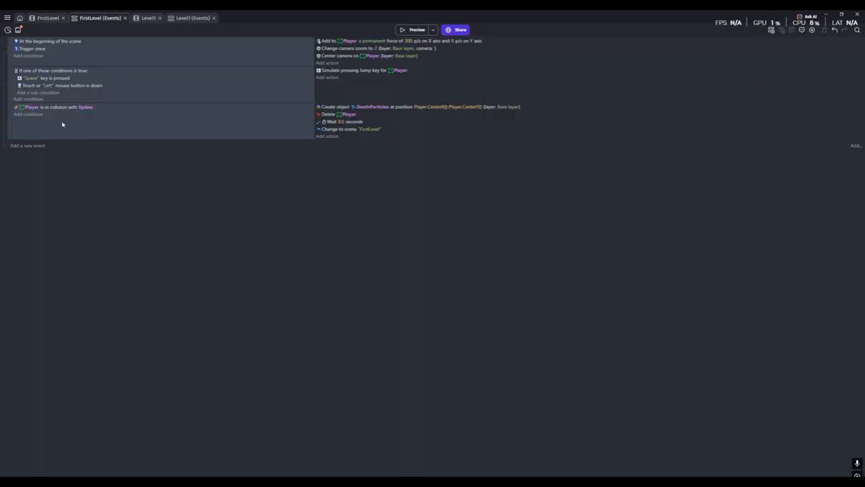
click(34, 146)
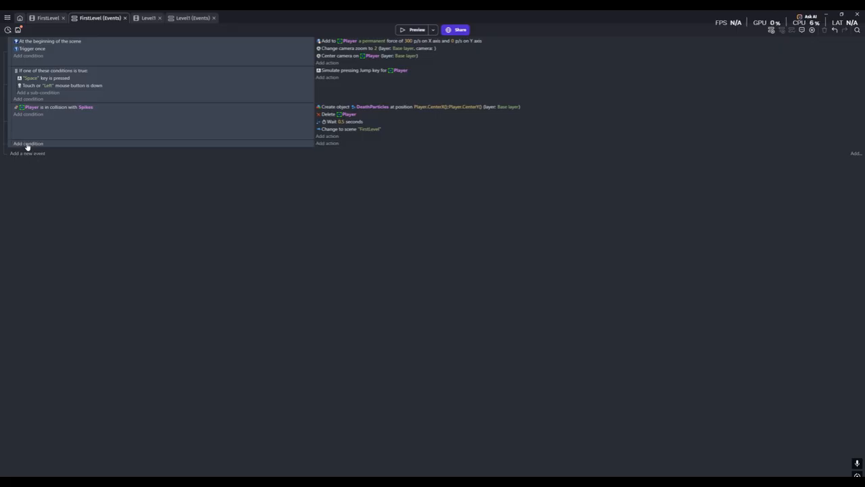
click(27, 144)
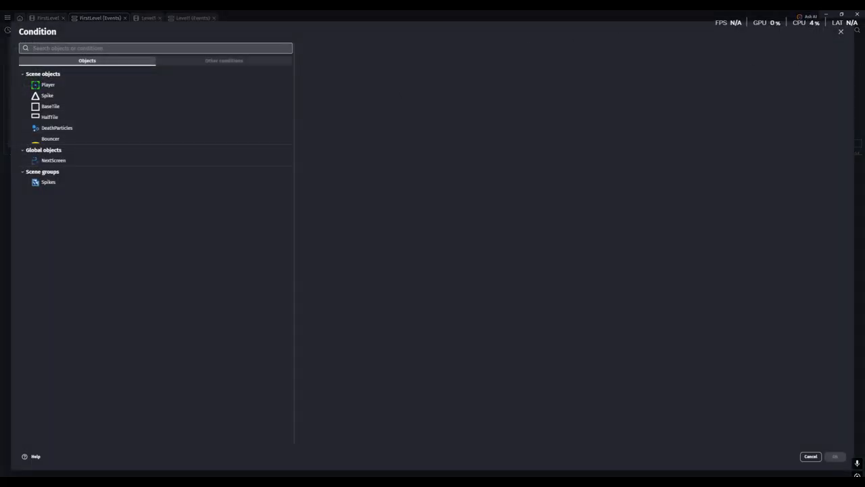
click(841, 32)
click(113, 108)
key(ctrl+c)
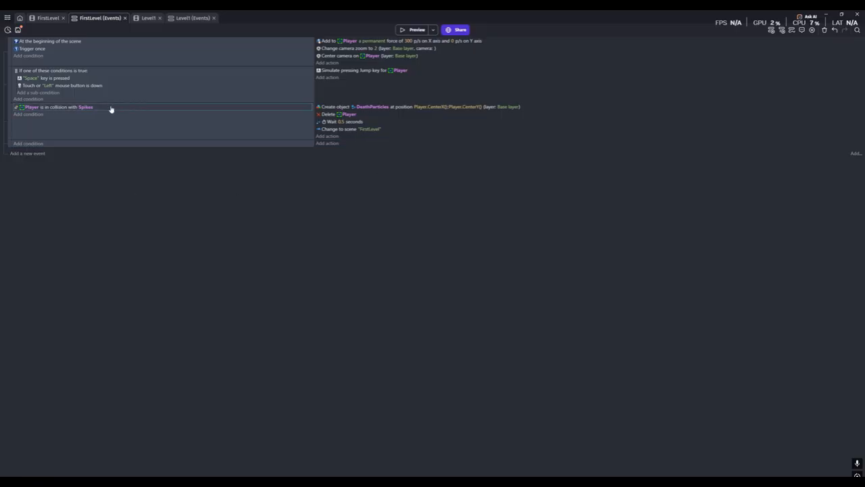
click(64, 144)
click(89, 145)
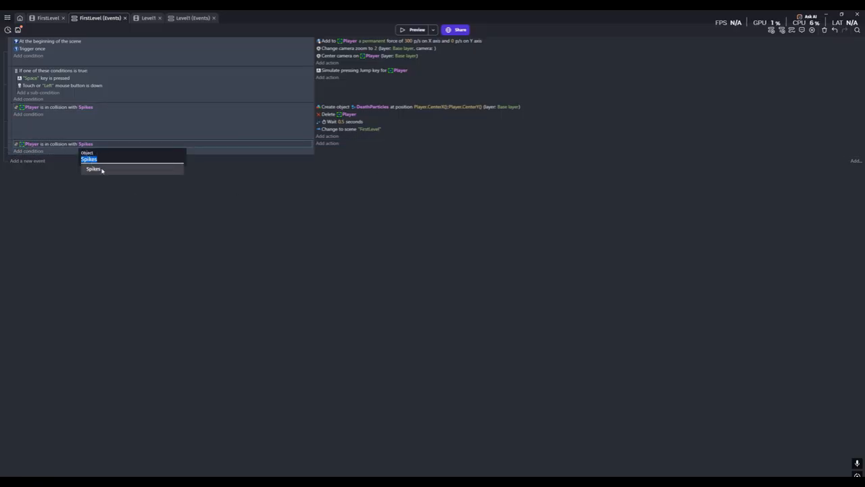
text(bou)
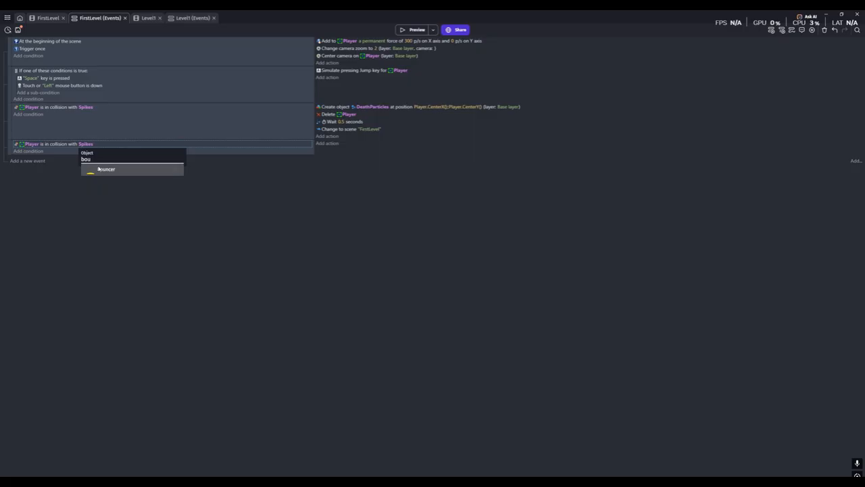
click(103, 169)
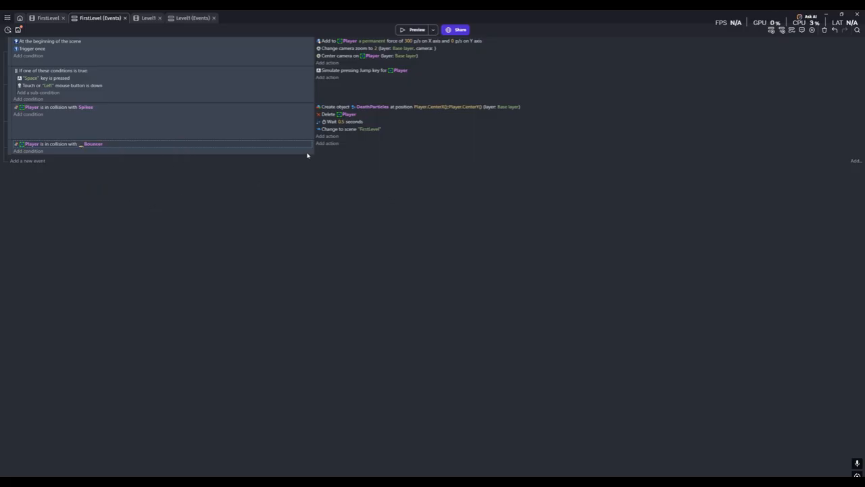
Step: Add a platformer Gravity action to the Bouncer collision event that sets the Player's gravity to 700
click(327, 144)
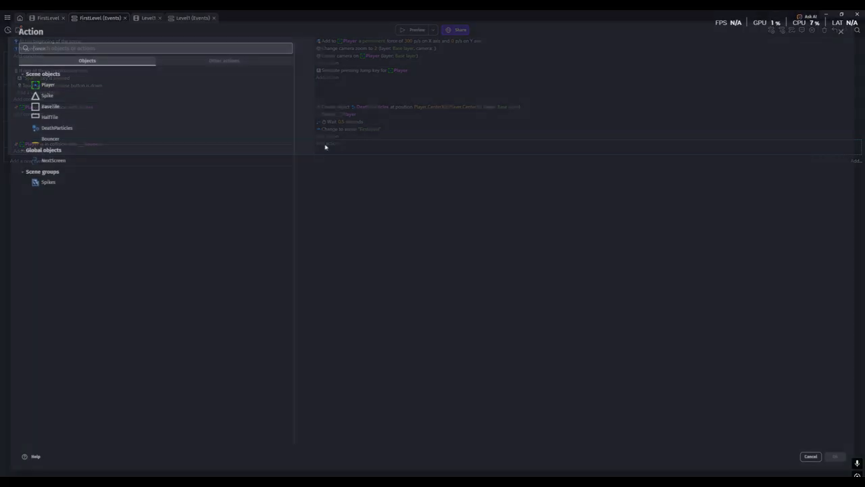
text(grav)
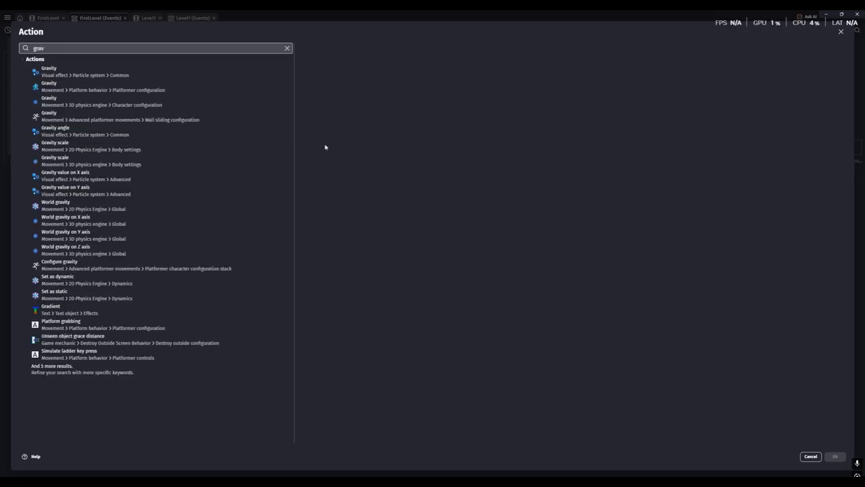
click(108, 73)
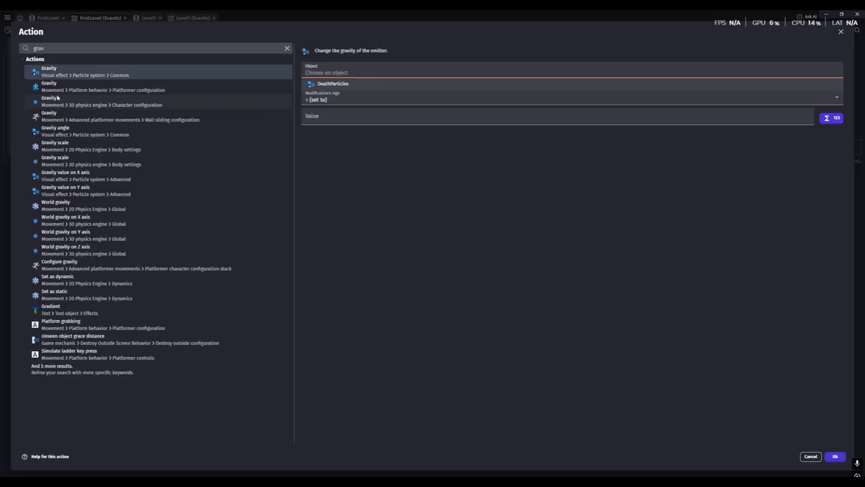
click(73, 89)
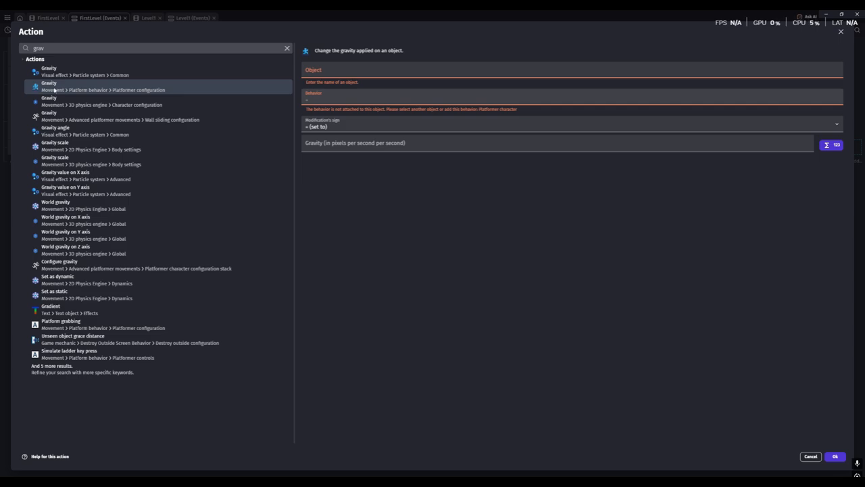
click(351, 70)
click(323, 83)
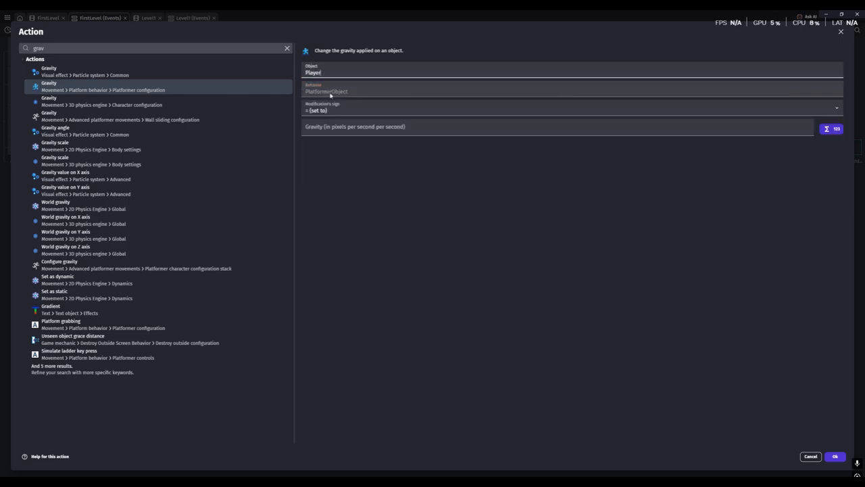
click(338, 130)
text(700)
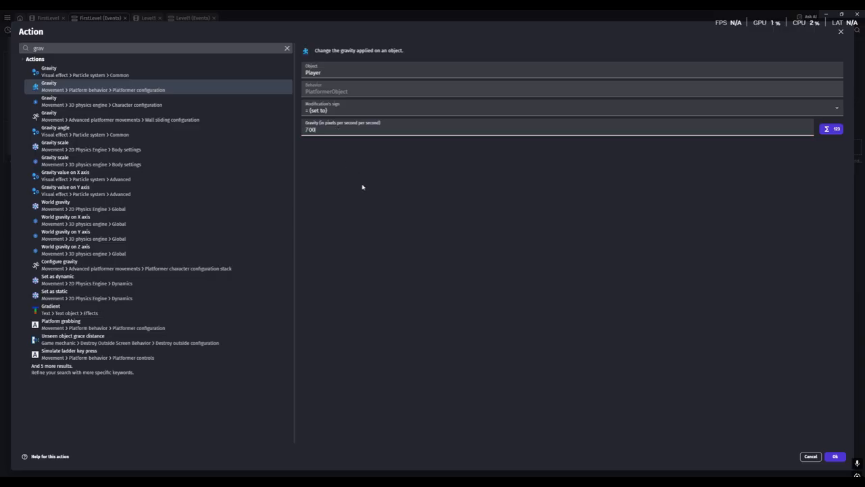
click(834, 457)
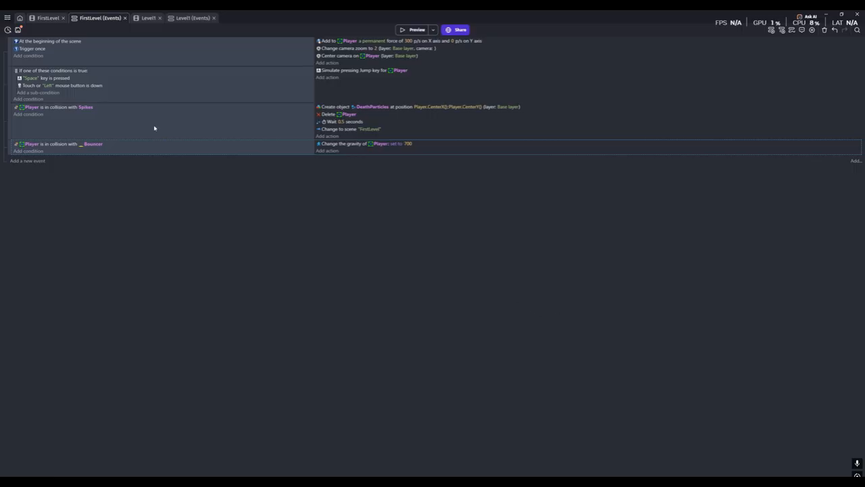
Step: Add an action to the Bouncer collision event that simulates a platformer jump key press for Player
click(329, 151)
text(simu)
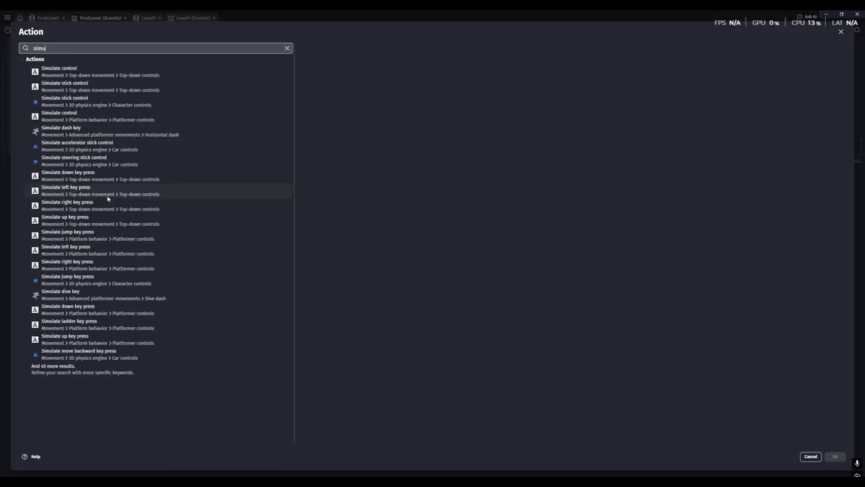
click(112, 232)
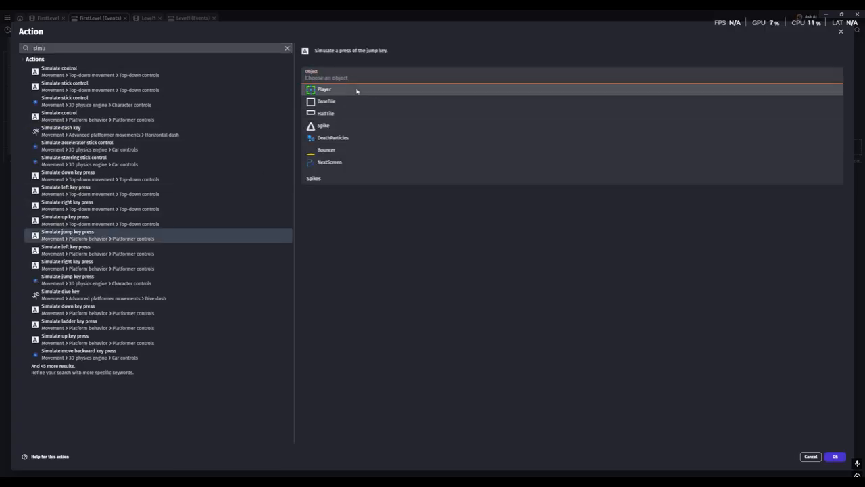
click(357, 88)
click(835, 456)
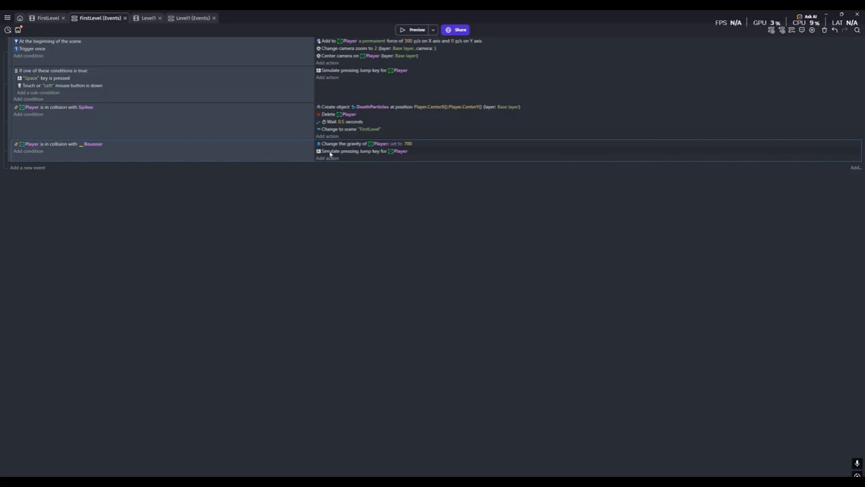
Step: Add a Wait action of 0.7 seconds after the simulated jump in the Bouncer collision event
click(336, 159)
text(wait)
click(96, 70)
text(0.7)
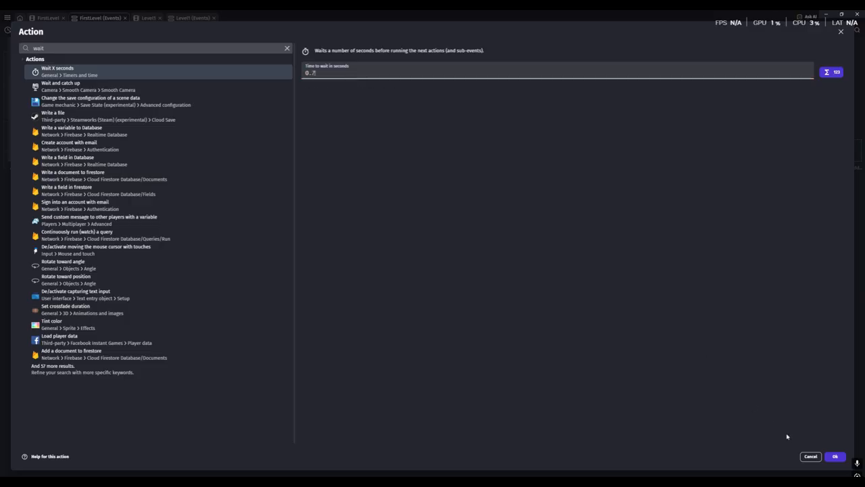
click(836, 457)
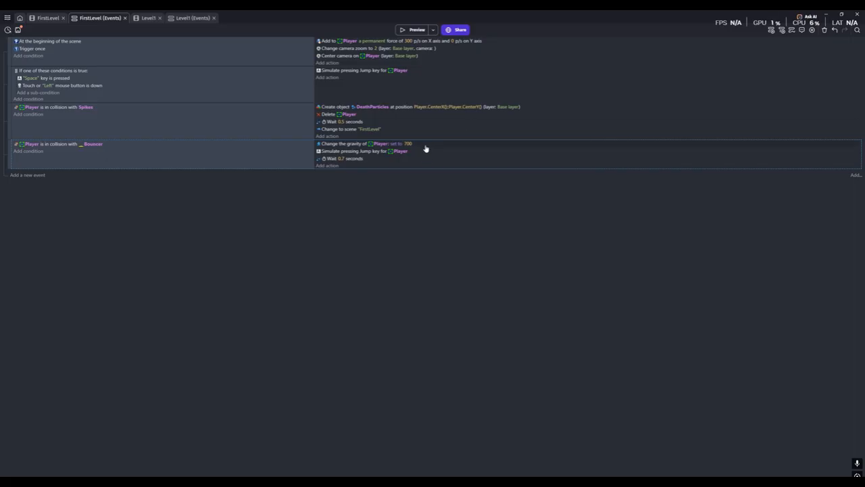
Step: Duplicate the Player gravity action below the 0.7-second wait and set the copy's gravity to 1500
key(ctrl+v)
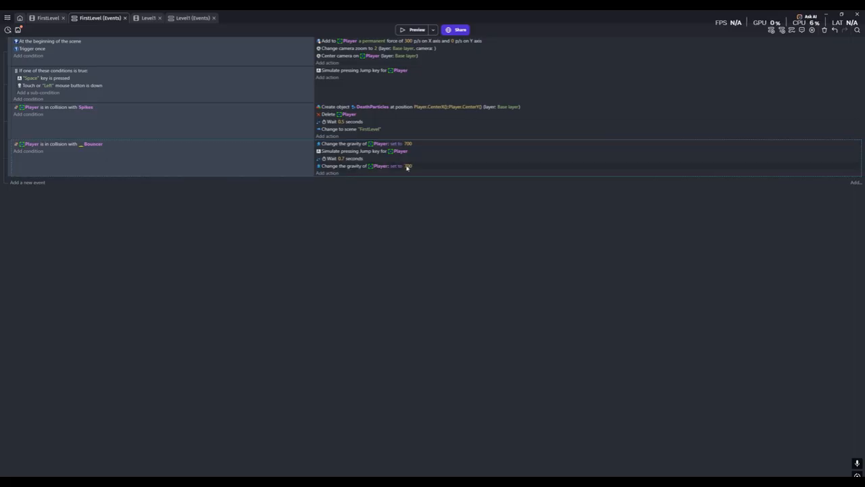
click(409, 167)
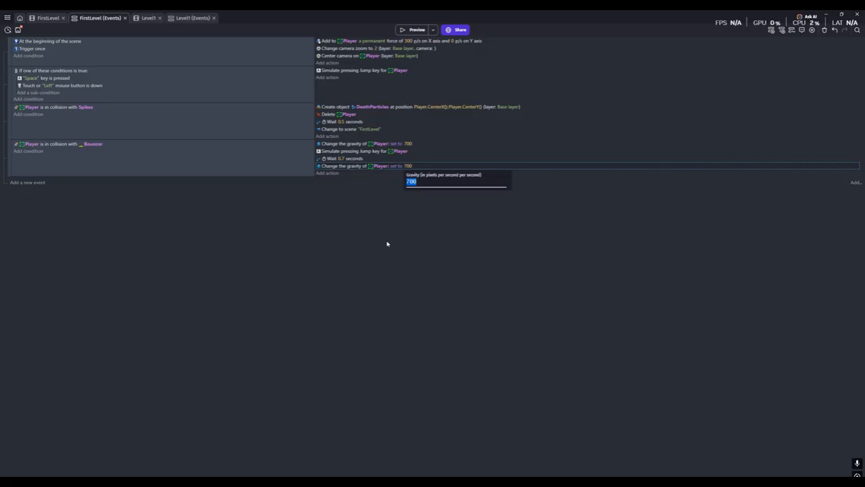
text(1500)
key(Return)
Step: Return to the FirstLevel scene layout and check the Player's platformer settings and the tile floor around the Bouncer
key(ctrl+shift+Tab)
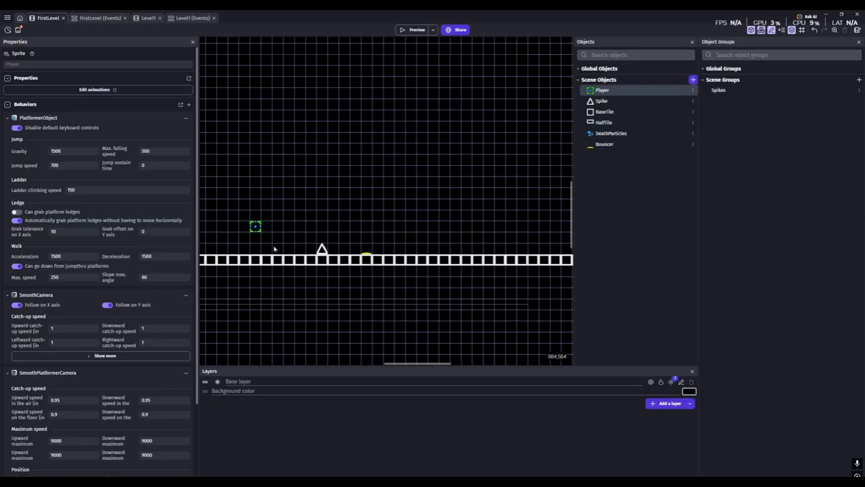
scroll(463, 287, down, 1)
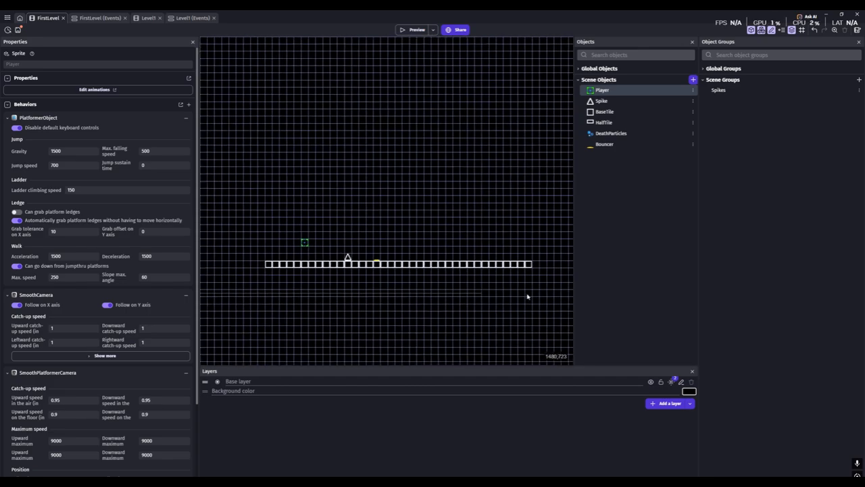
ctrl+scroll(415, 278, up, 3)
scroll(319, 264, up, 1)
scroll(256, 259, down, 3)
scroll(316, 254, up, 3)
scroll(335, 248, up, 2)
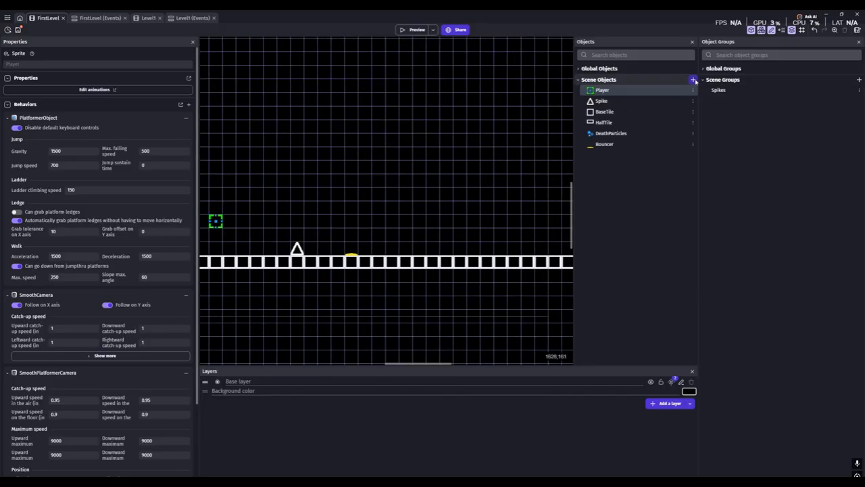
Step: Create a sprite object named UFOPortal with the orange portal-half image and place it on the tile floor just right of the Bouncer
click(693, 80)
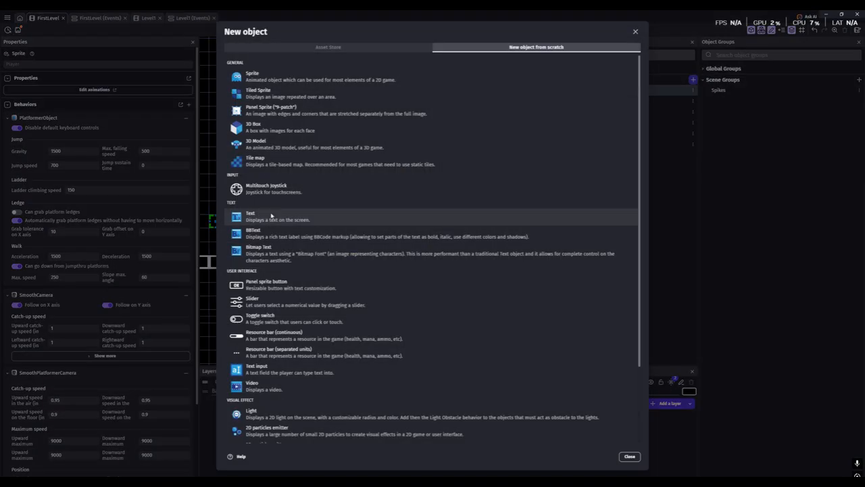
click(276, 79)
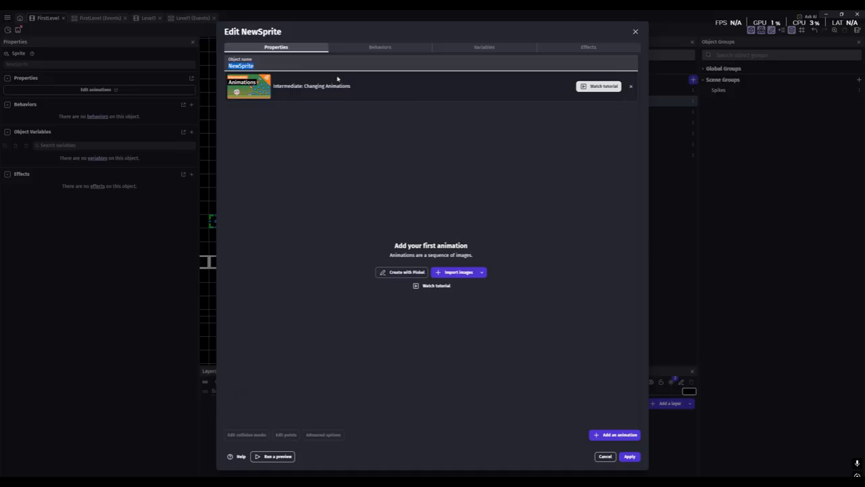
text(P)
key(BackSpace)
key(BackSpace)
key(BackSpace)
text(UIOP)
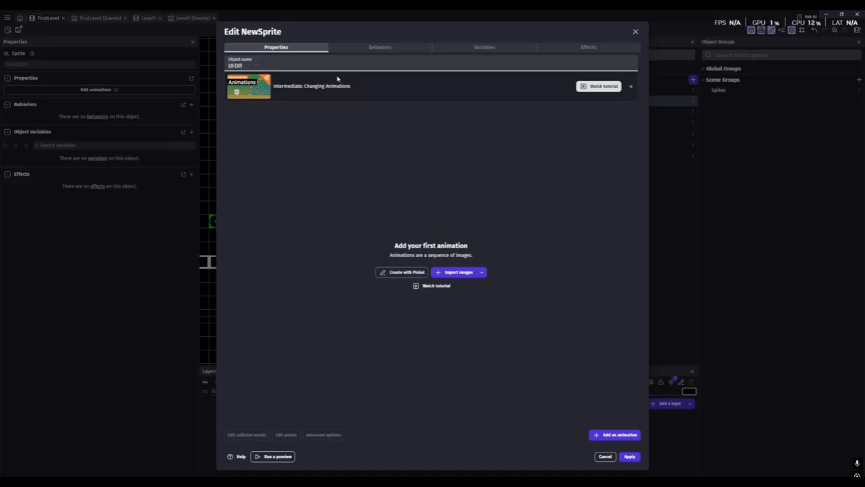
click(361, 187)
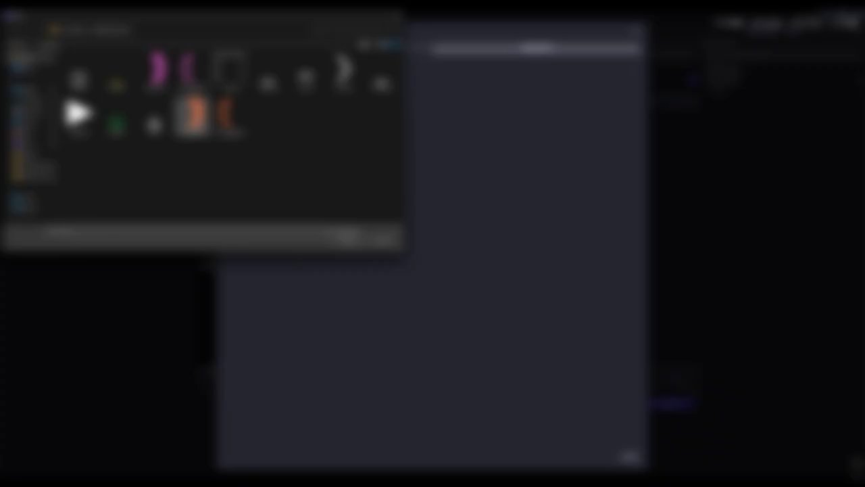
double_click(194, 115)
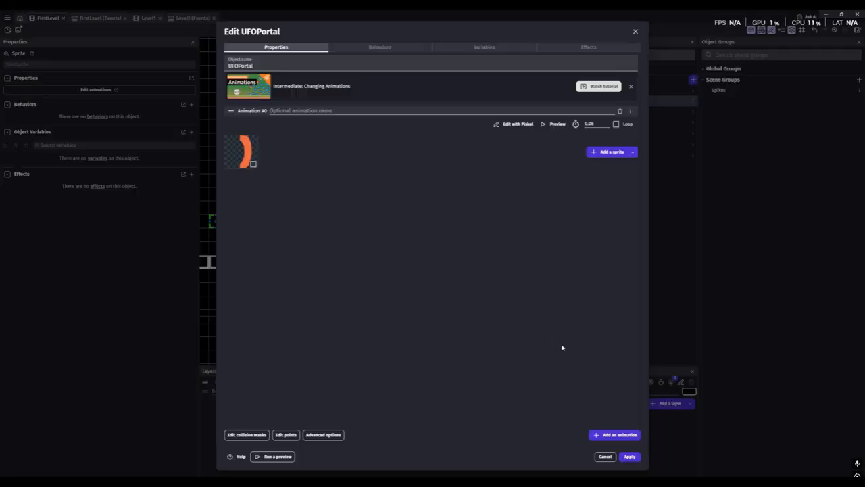
click(629, 456)
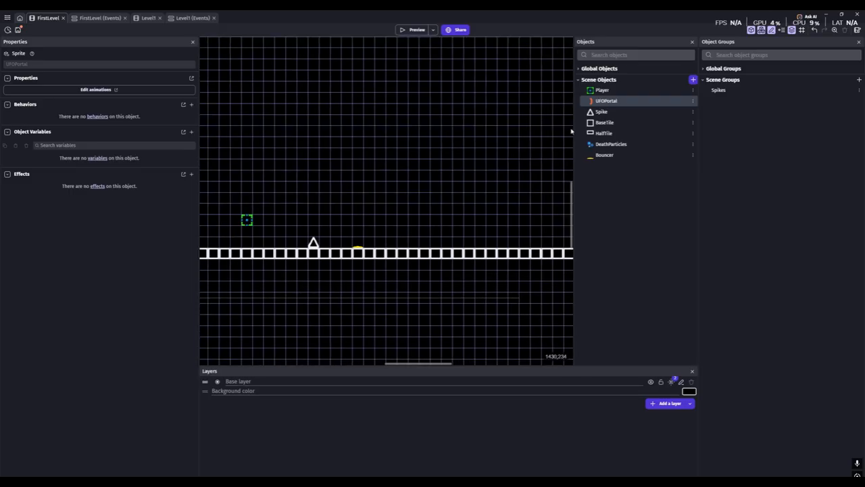
drag(605, 101, 400, 220)
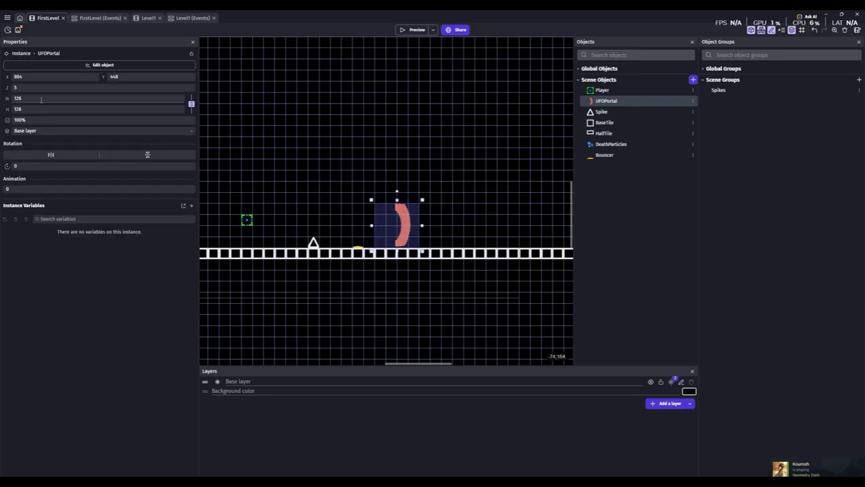
scroll(401, 178, up, 3)
click(448, 230)
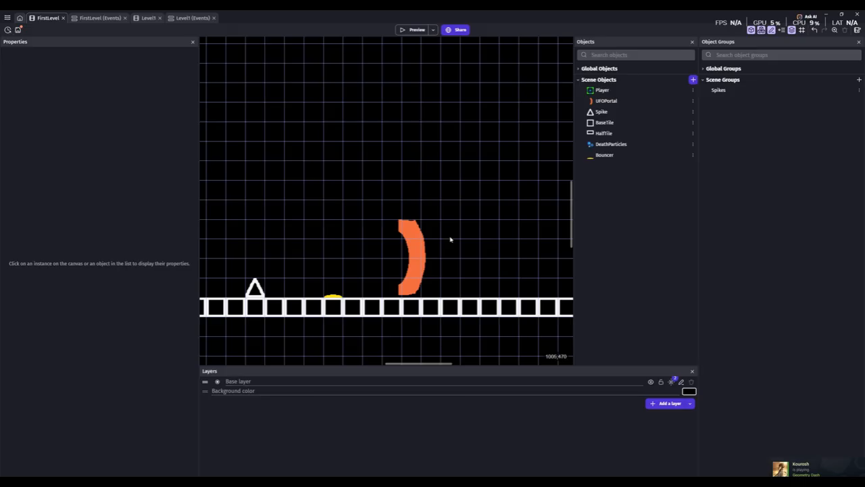
mouse_move(382, 273)
mouse_down()
mouse_move(433, 265)
mouse_move(380, 265)
mouse_up()
click(487, 190)
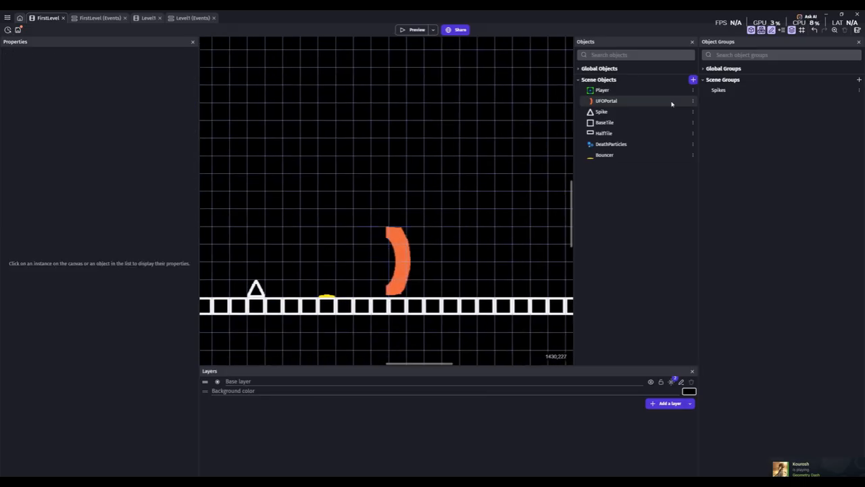
Step: Create a sprite object named UFOPortalBacking with the thin orange left-half portal image
click(692, 81)
click(272, 80)
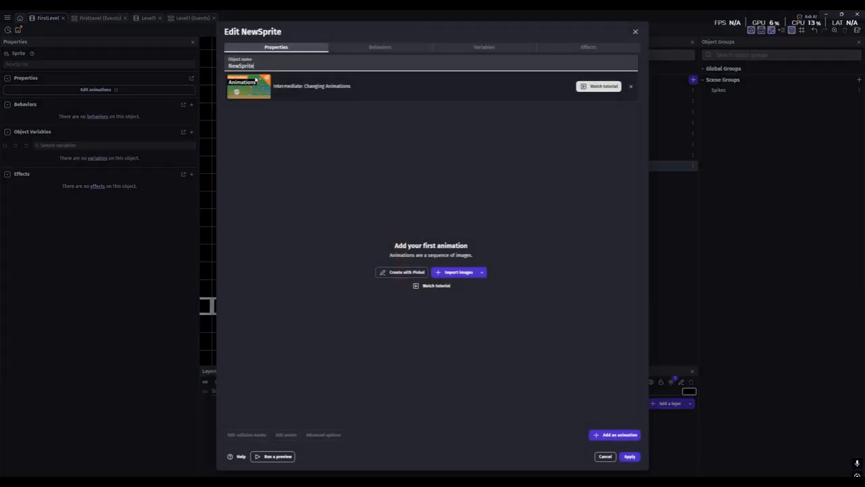
text(UFOPortalBacking)
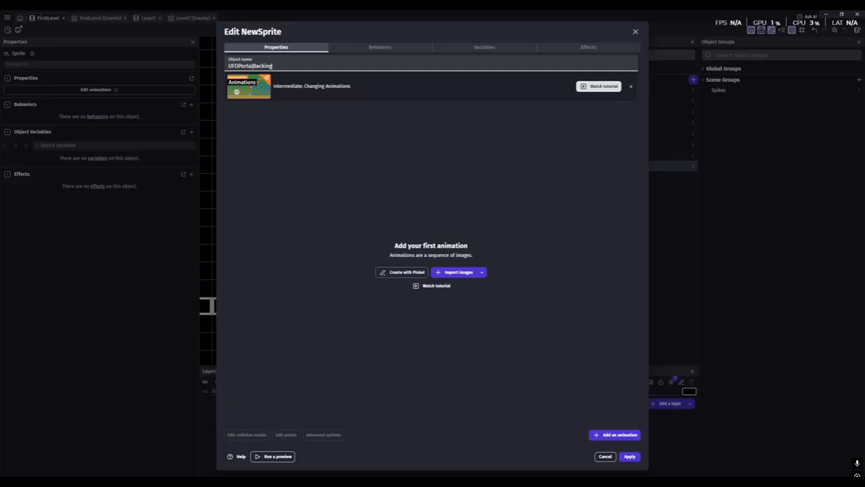
click(458, 271)
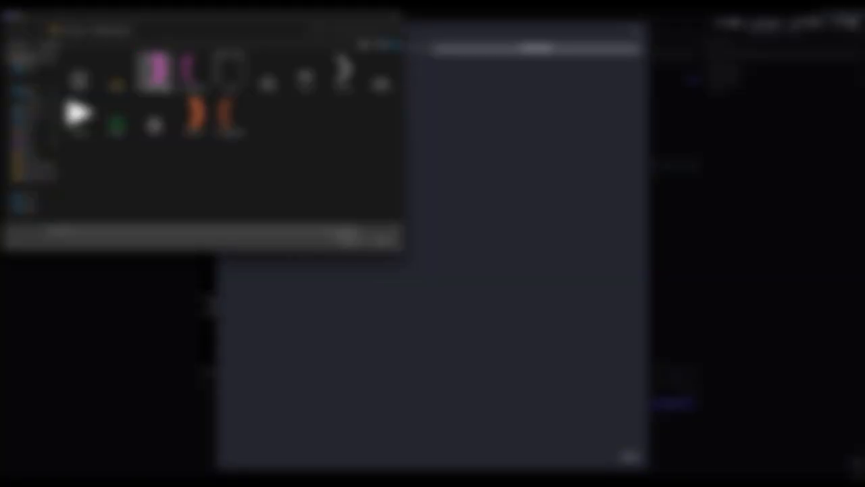
click(231, 119)
key(Return)
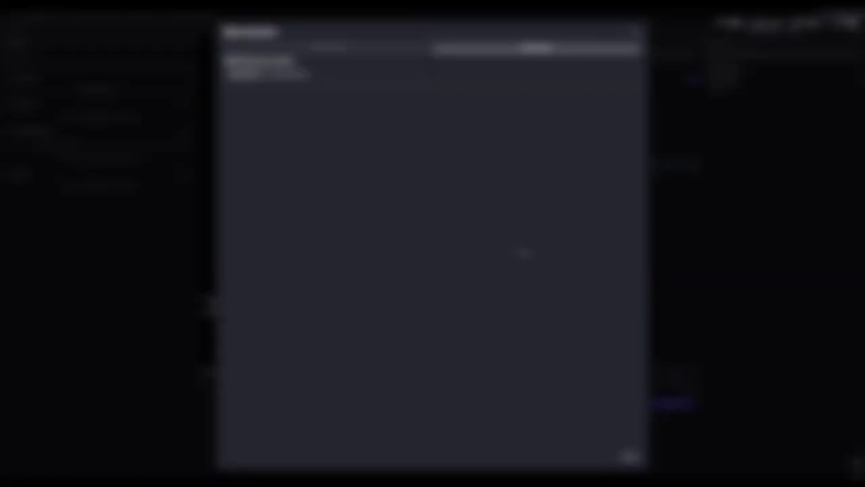
click(629, 456)
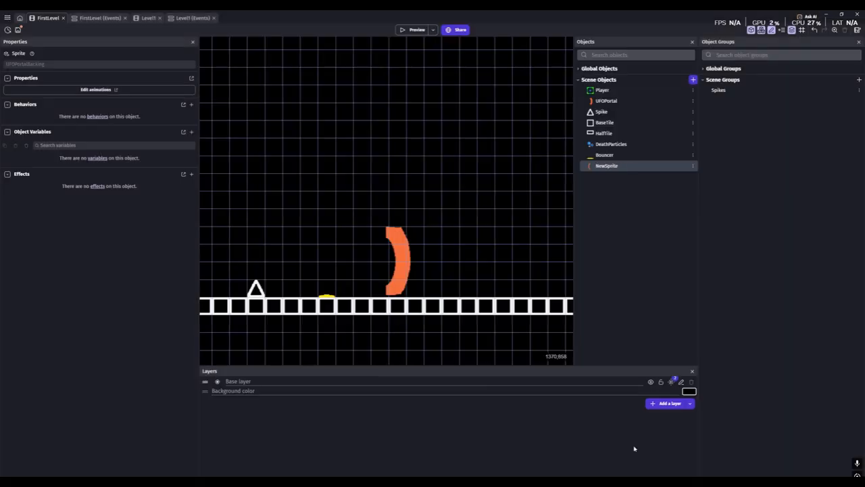
Step: Place a UFOPortalBacking instance on the tile floor to the right of the UFOPortal and set its Z order to -10
drag(390, 263, 494, 263)
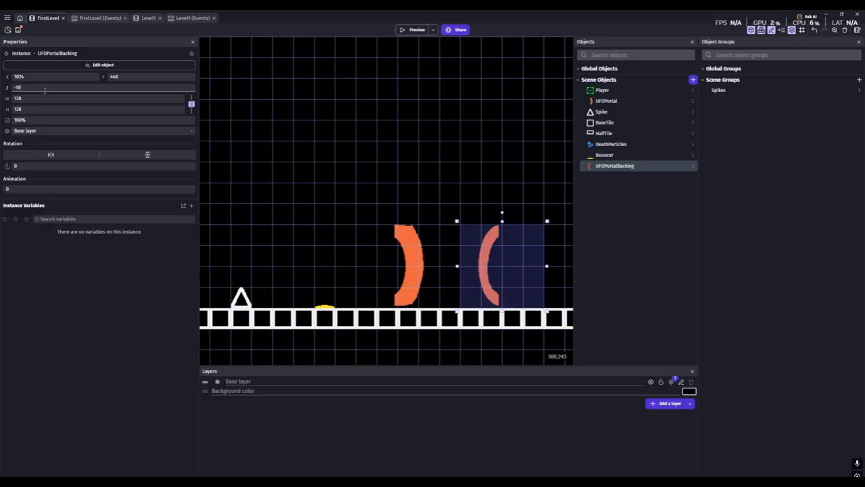
click(357, 157)
Step: Check the Z order of the Player instance and of the UFOPortalBacking instance
scroll(421, 153, down, 2)
scroll(471, 190, down, 2)
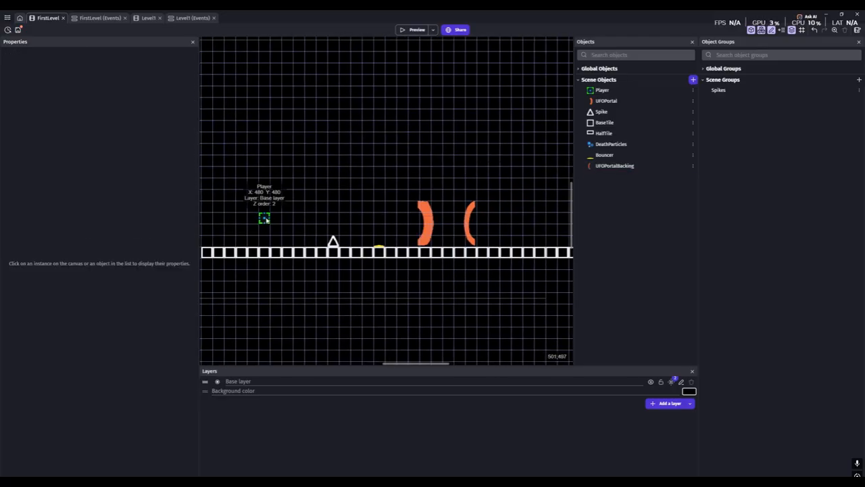
click(264, 216)
click(17, 87)
click(473, 215)
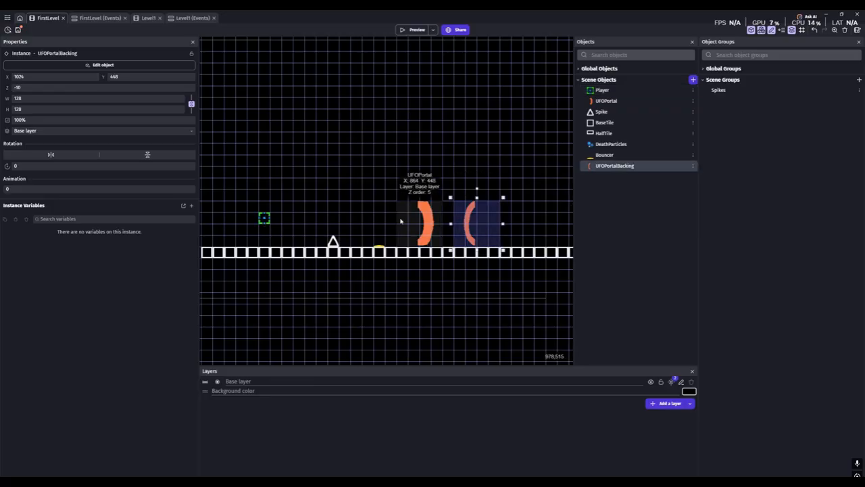
Step: Move the UFOPortalBacking instance onto the UFOPortal instance so the two halves form one complete portal
drag(471, 223, 413, 222)
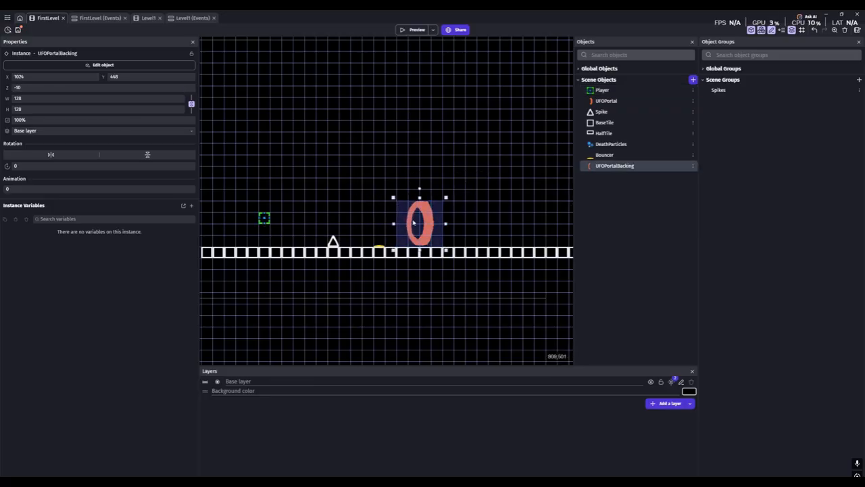
click(460, 217)
scroll(476, 178, up, 2)
Step: Add a second animation to the Player object and import the UFO image as its sprite
click(615, 90)
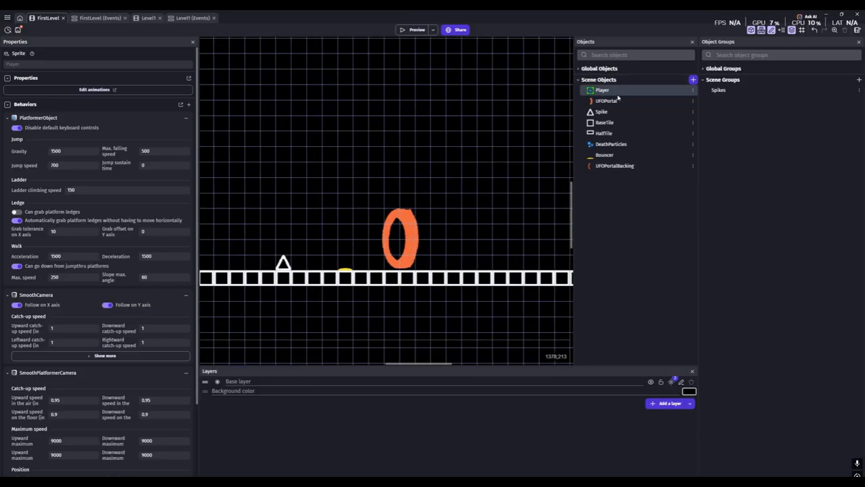
double_click(609, 91)
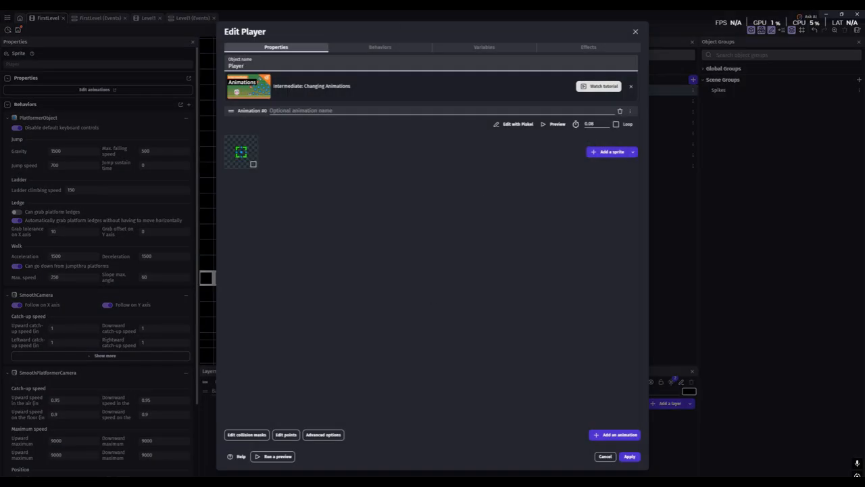
click(615, 434)
click(610, 222)
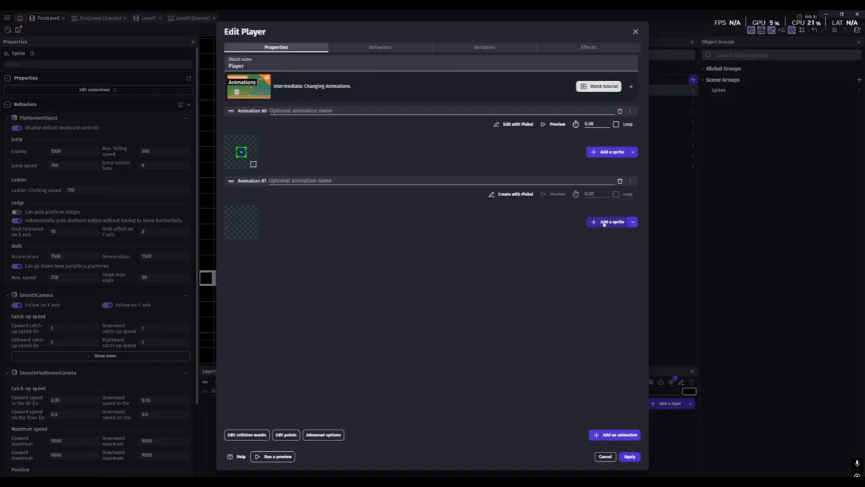
click(29, 101)
click(101, 69)
click(350, 239)
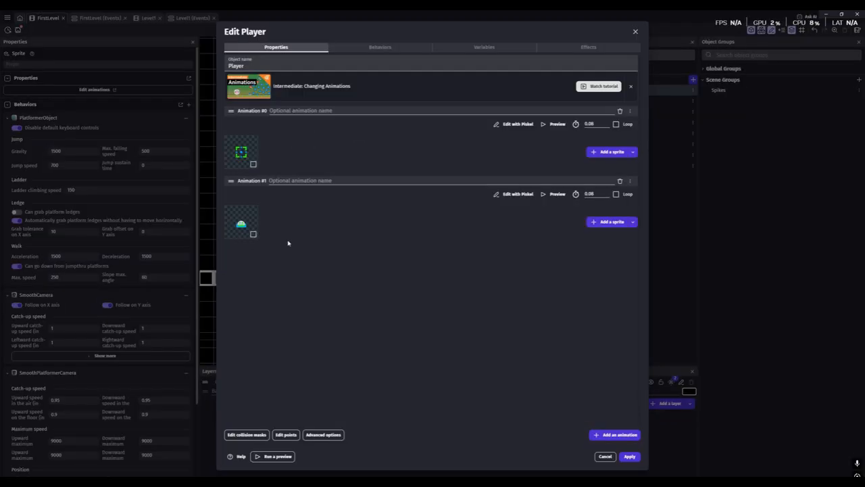
Step: Name the Player's new animation UFO and the original one Cube, and apply the object changes
click(294, 183)
text(U)
click(281, 115)
text(Cube)
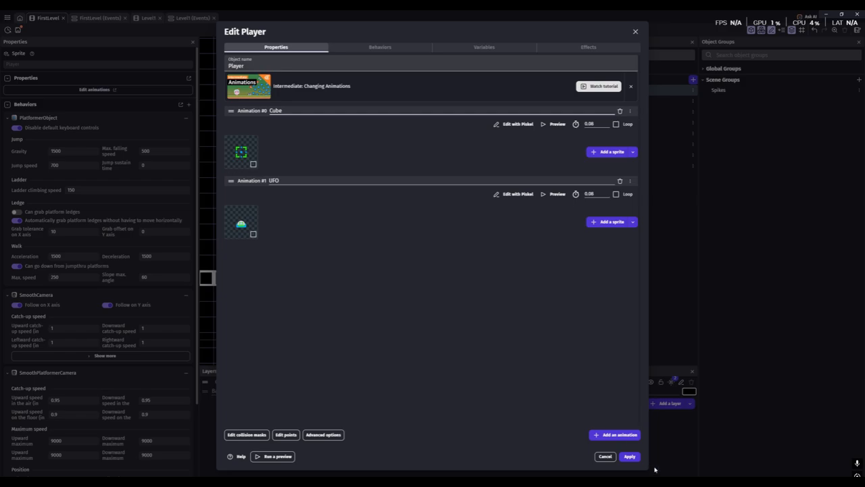
click(629, 456)
click(453, 176)
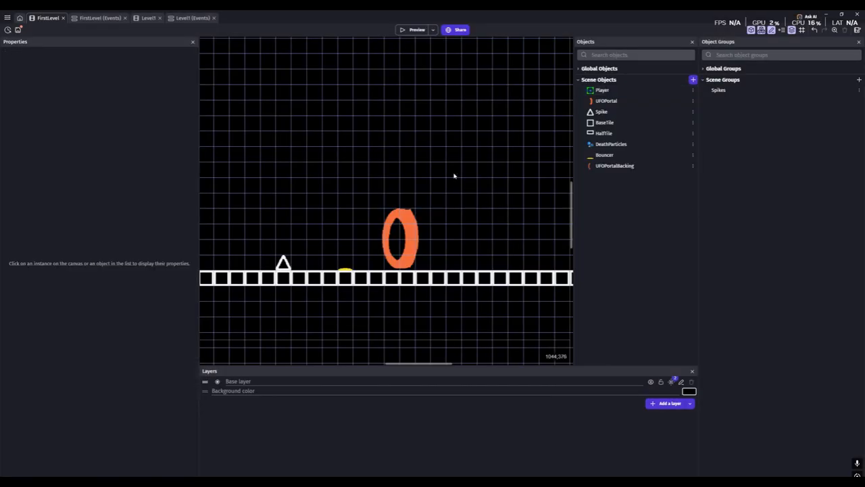
Step: In the FirstLevel events, copy the Player–Bouncer collision condition into the empty event and add a Trigger once condition
click(95, 18)
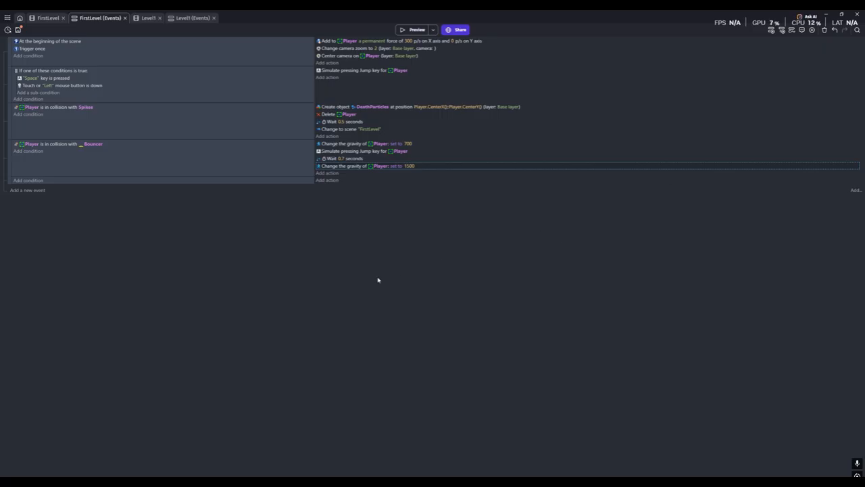
click(116, 149)
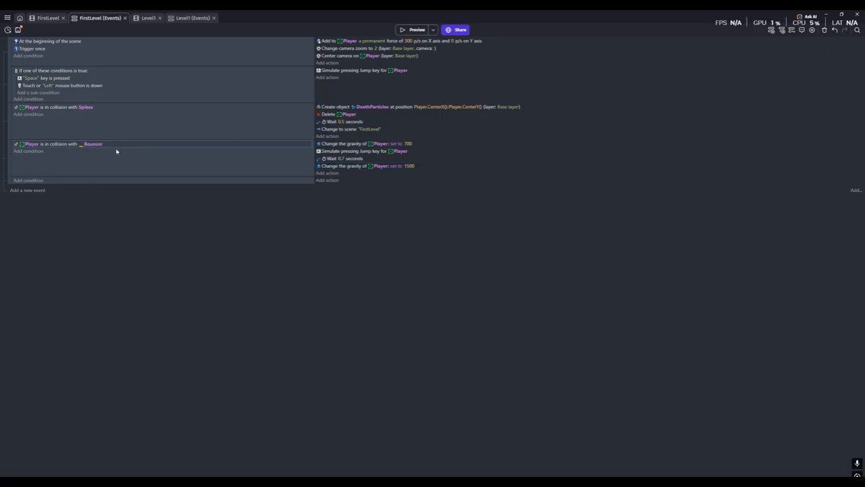
click(73, 181)
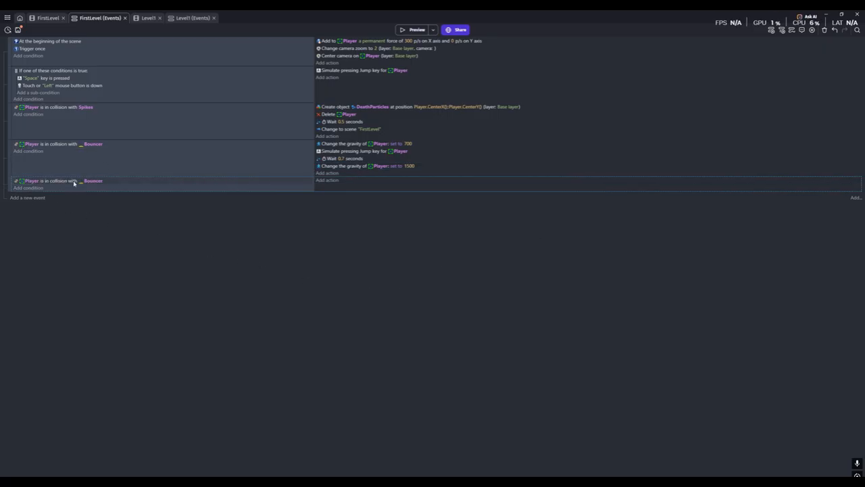
click(26, 191)
text(trig)
click(77, 72)
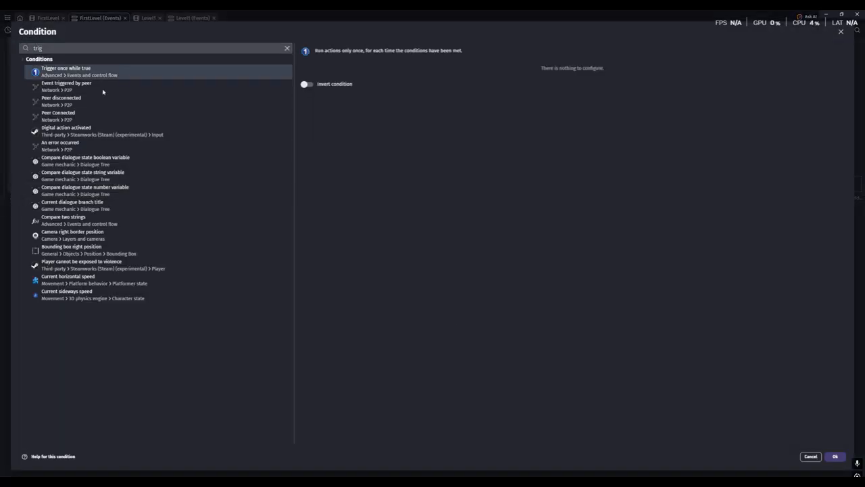
click(835, 456)
Step: Change the collision target in the new event's condition from Bouncer to UFOPortal
click(94, 181)
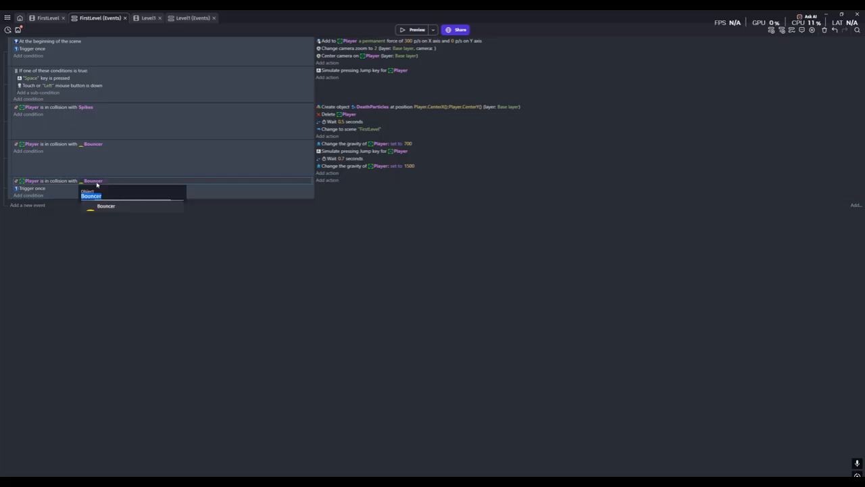
text(ufo)
click(108, 206)
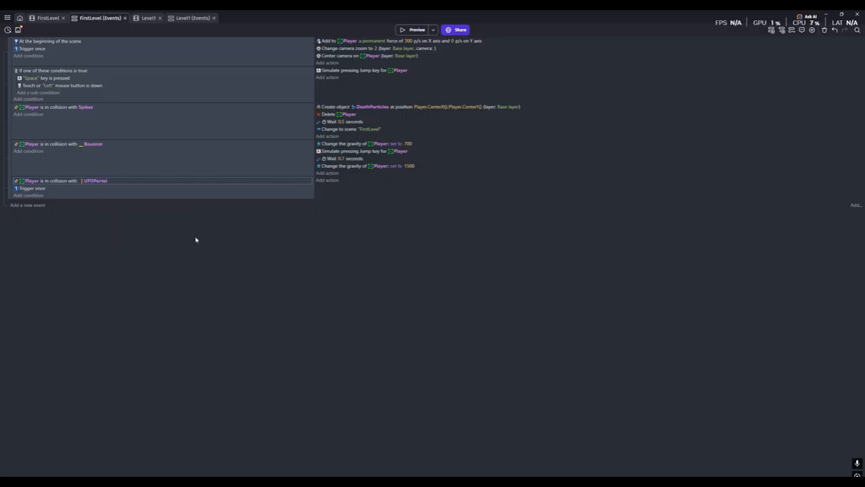
Step: Add a platformer gravity action to the UFOPortal collision event that sets the Player's gravity to 1200
click(324, 181)
text(change)
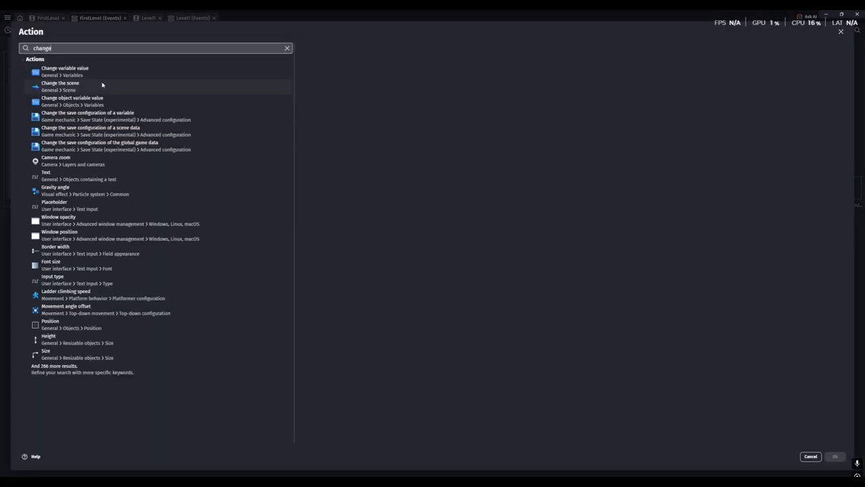
double_click(30, 49)
text(grav)
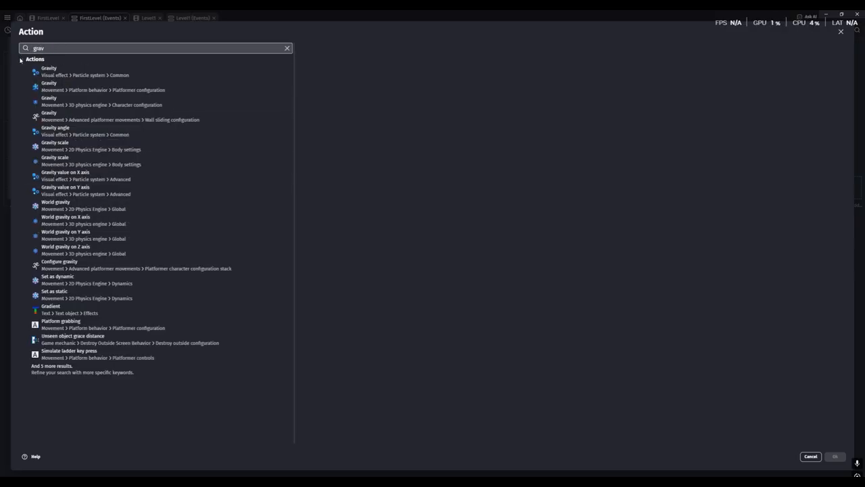
click(68, 88)
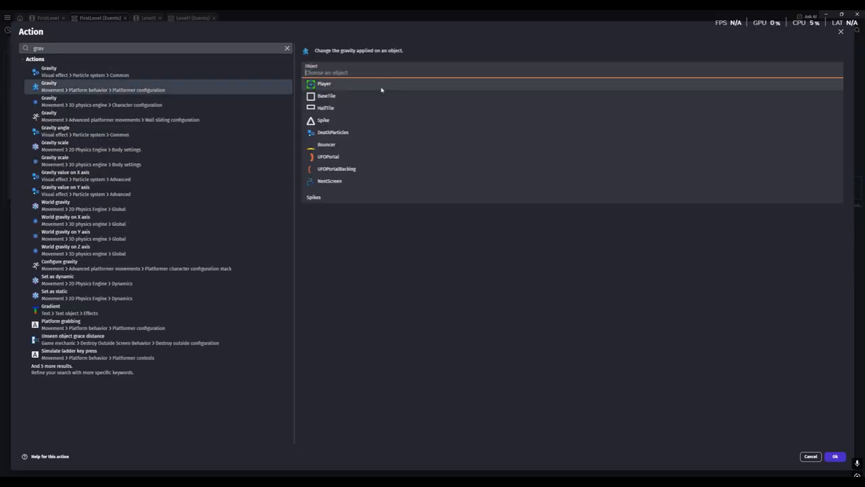
click(327, 85)
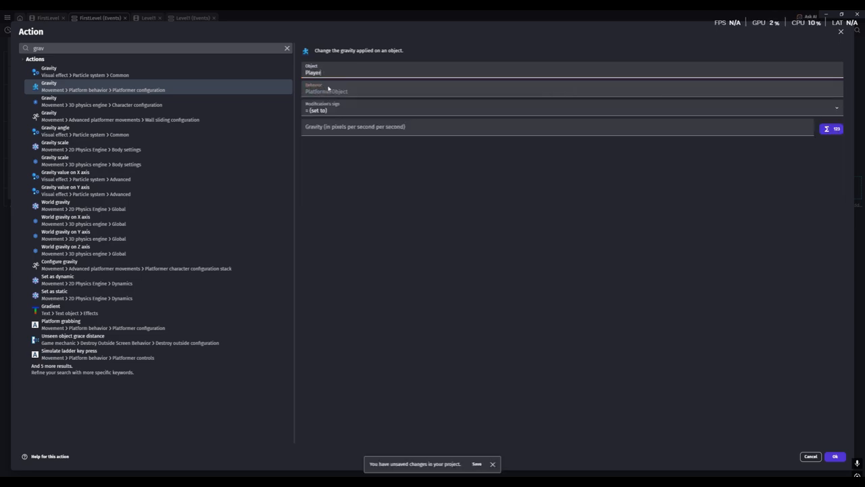
click(334, 132)
text(1200)
click(829, 456)
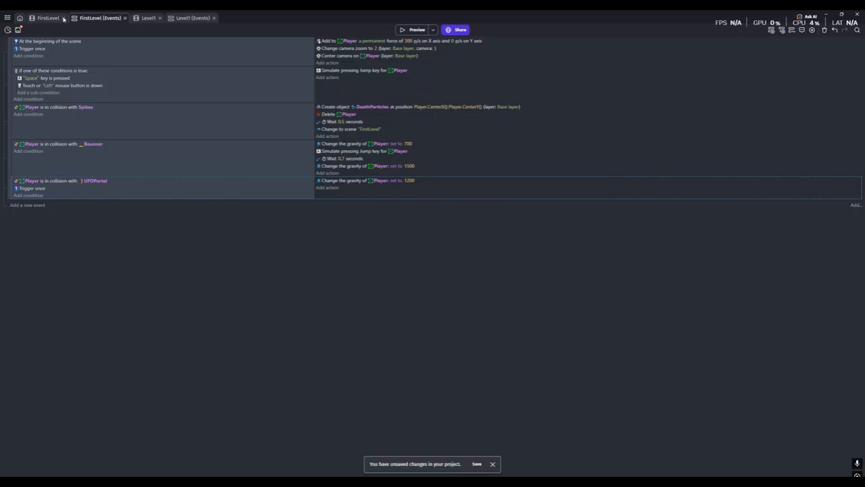
Step: Search the behaviors available for the FirstLevel scene's Player object for "plat", and close the object editor
click(40, 20)
double_click(615, 90)
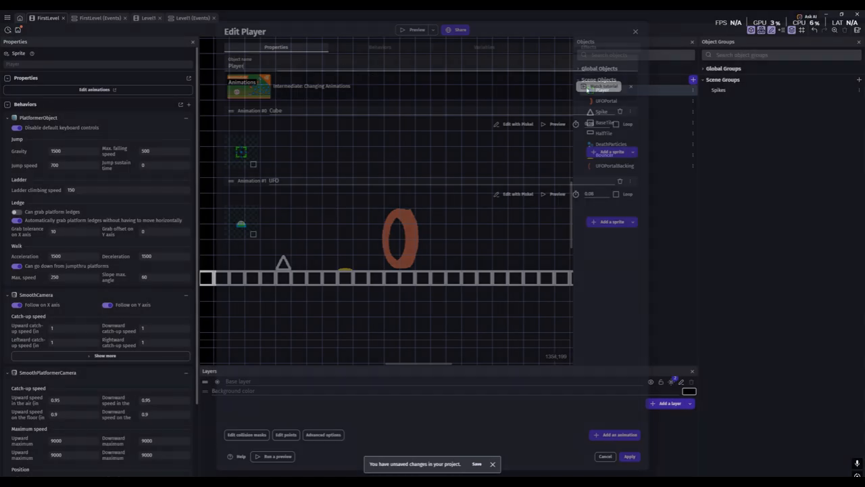
click(382, 48)
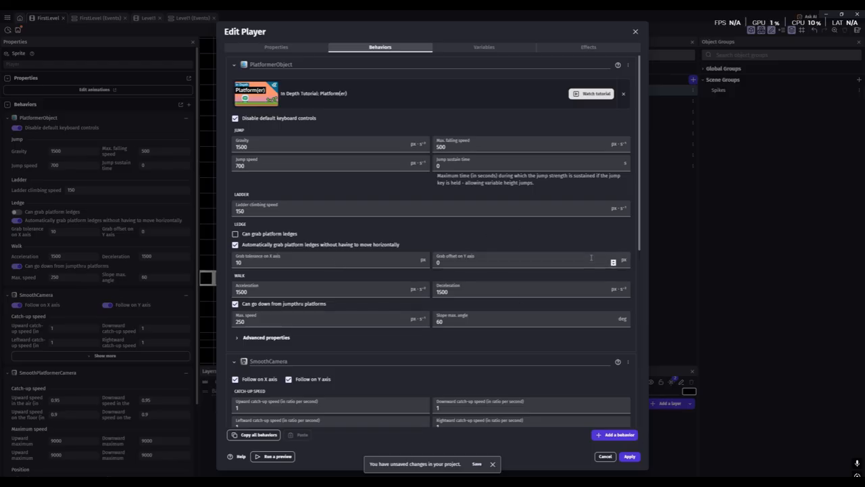
click(615, 434)
text(plat)
drag(361, 53, 289, 49)
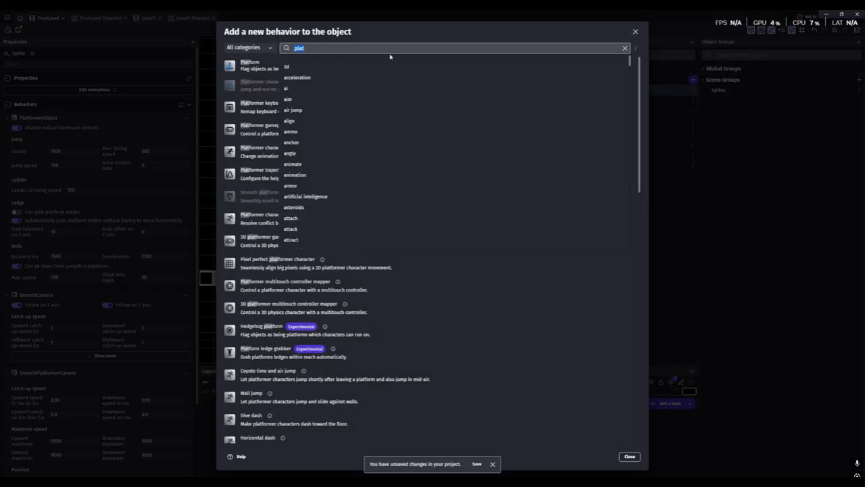
click(635, 32)
click(635, 456)
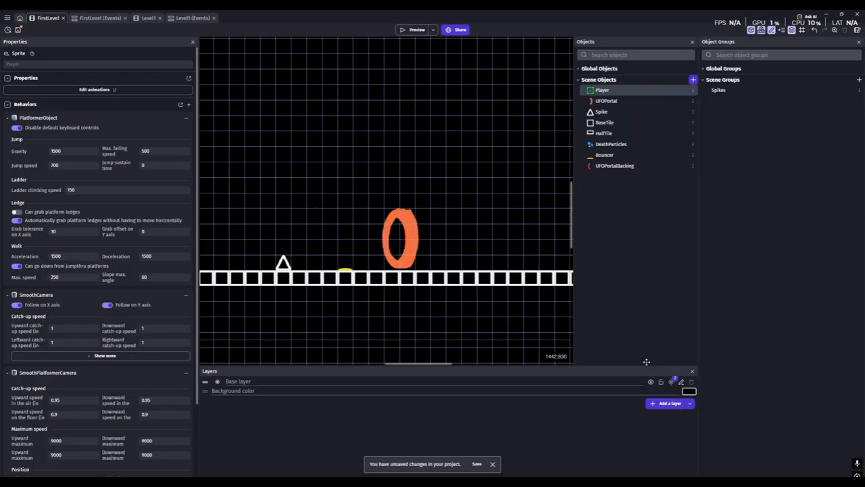
Step: Search the project's extension library for "advanced jump" to check the advanced platformer movements extension, and close it
click(7, 18)
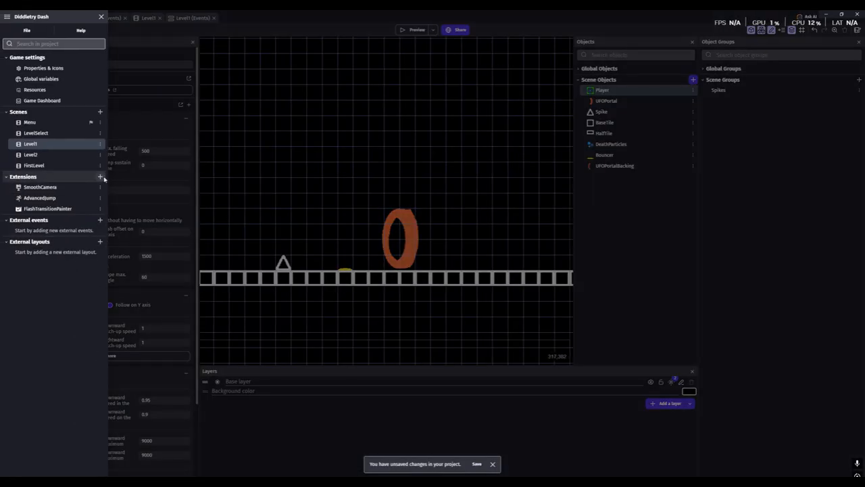
click(100, 177)
text(avand)
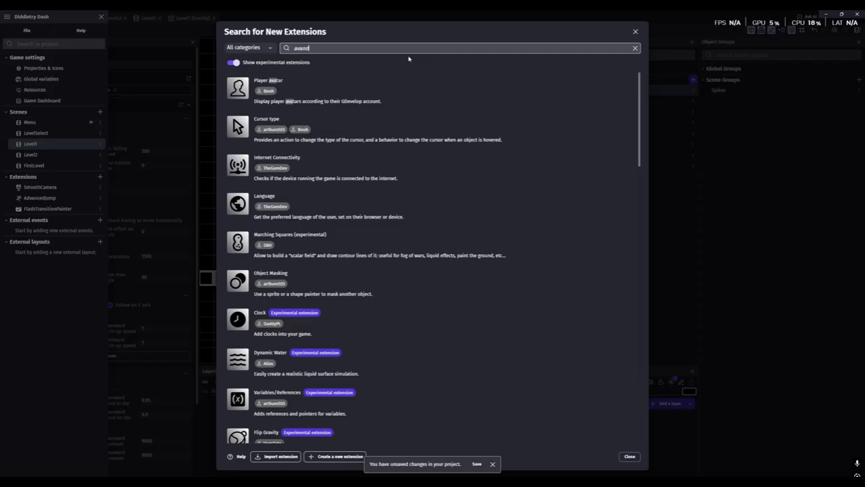
key(BackSpace)
key(BackSpace)
key(BackSpace)
key(BackSpace)
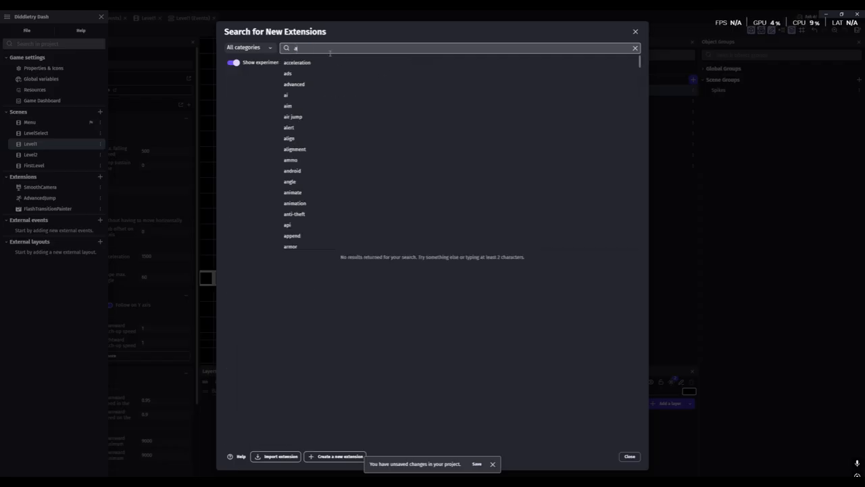
text(dvance)
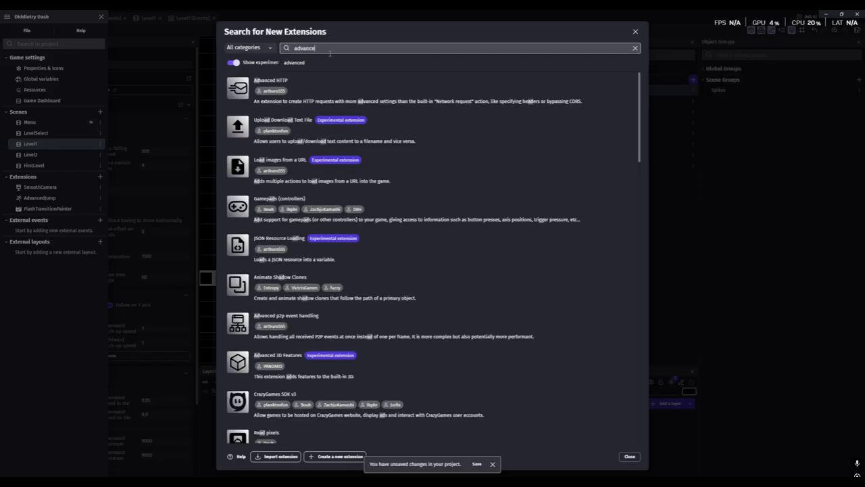
text(d jum)
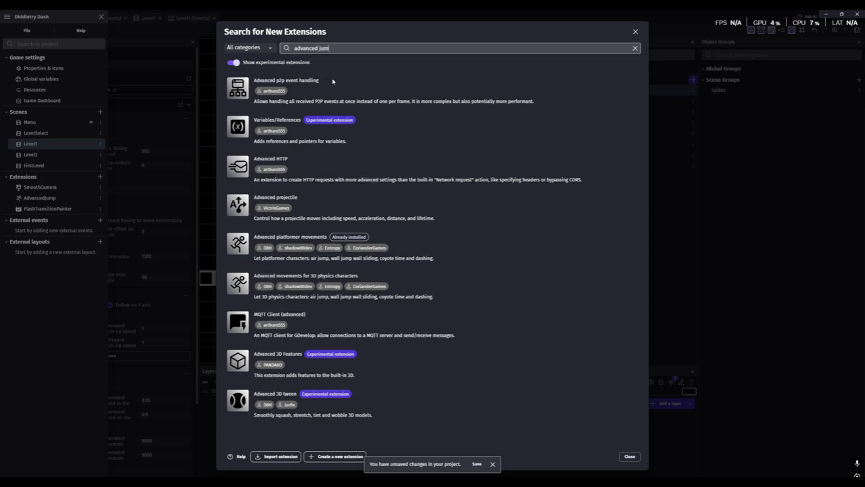
text(p)
click(362, 30)
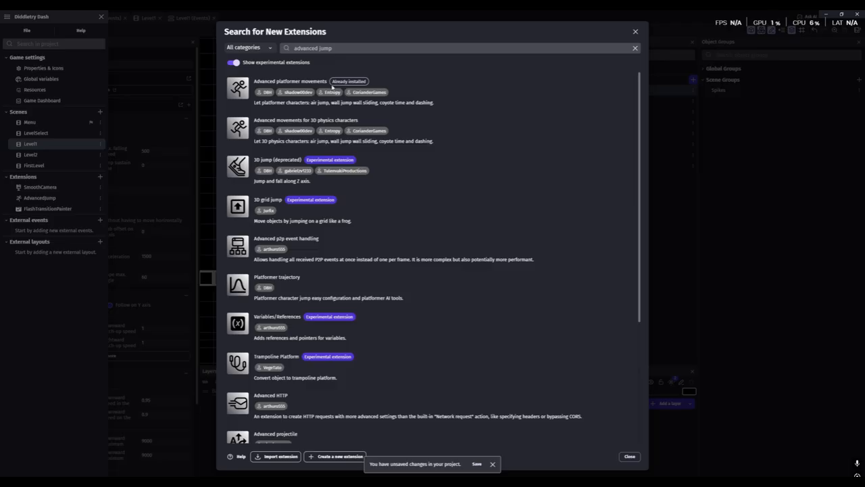
click(635, 32)
Step: Add the "Coyote time and air jump" behavior to the Player object
click(603, 85)
double_click(613, 87)
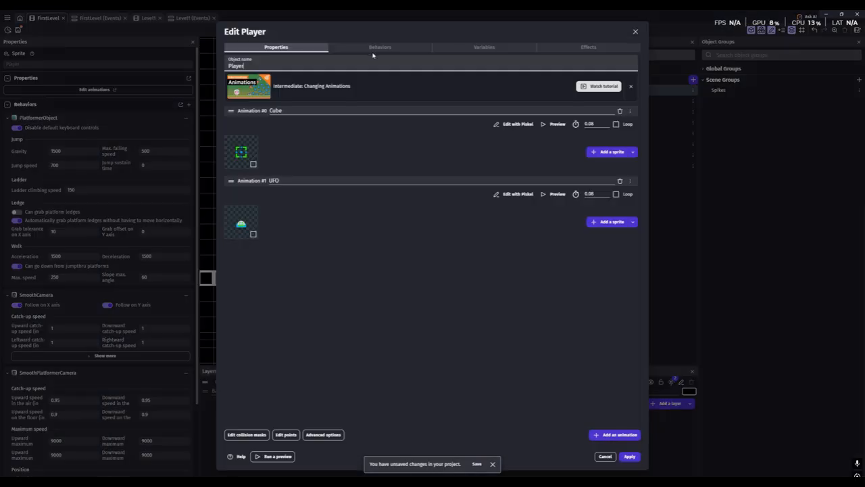
click(375, 48)
click(614, 437)
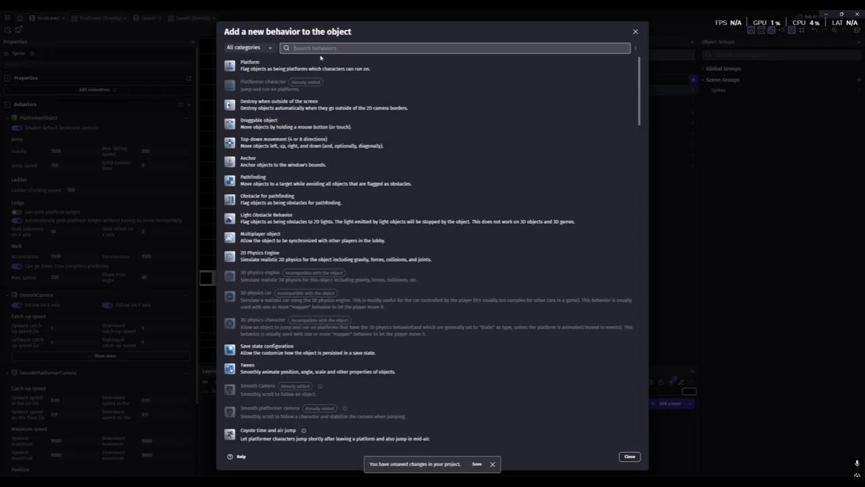
text(av)
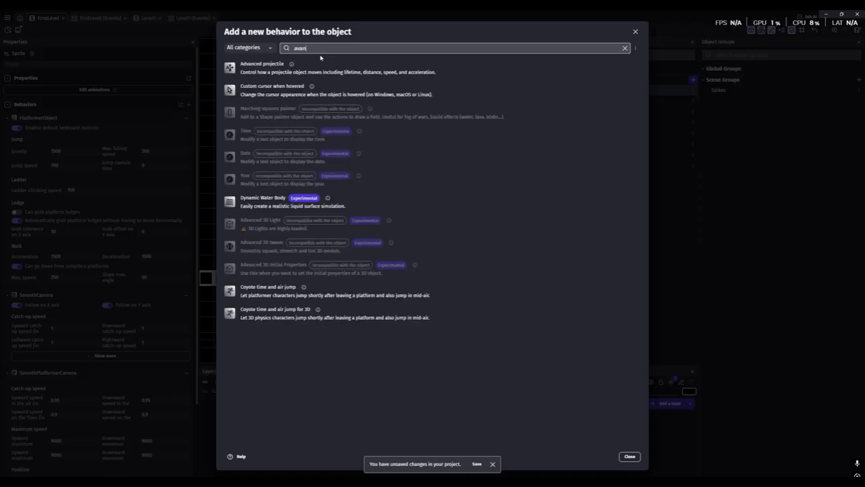
key(BackSpace)
text(dvanc)
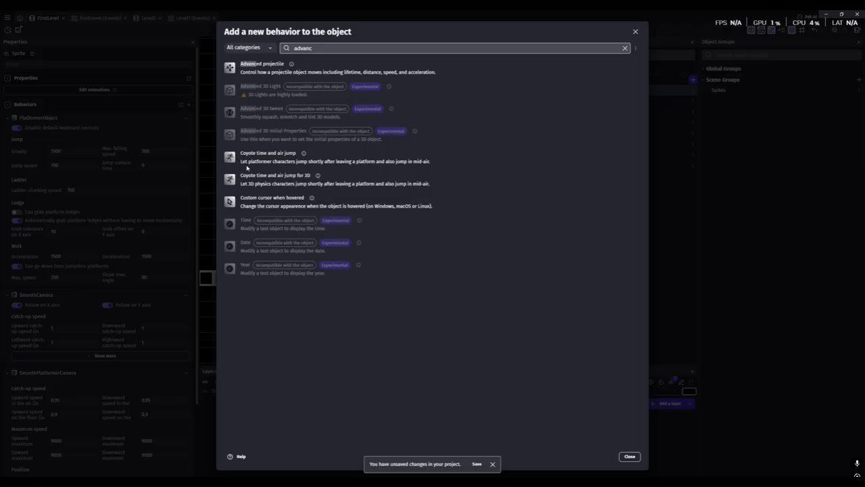
click(323, 160)
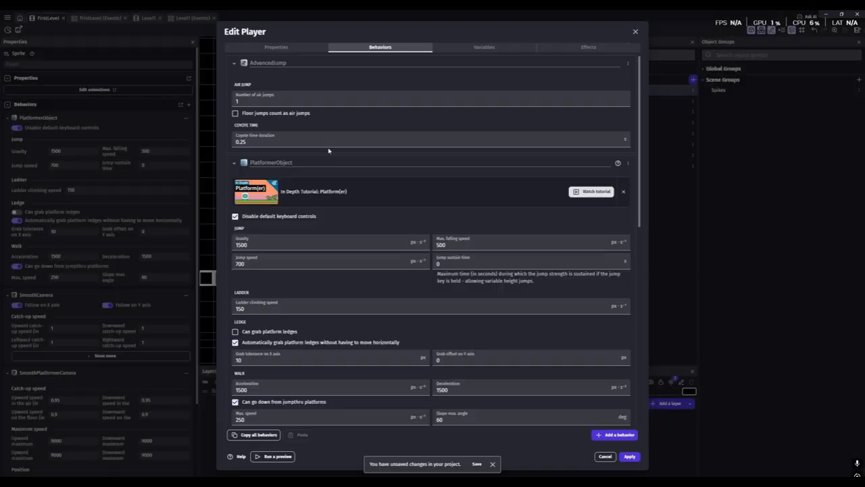
Step: Set the AdvancedJump behavior's number of air jumps to 1000
double_click(277, 106)
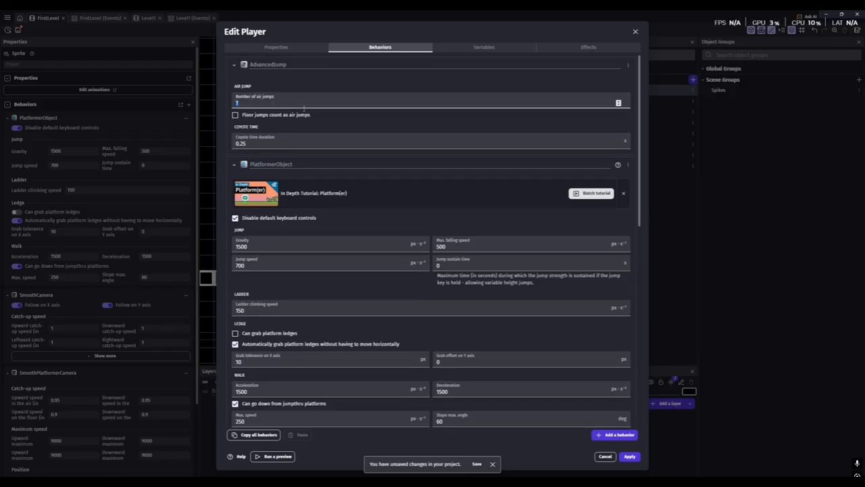
text(1000)
click(317, 84)
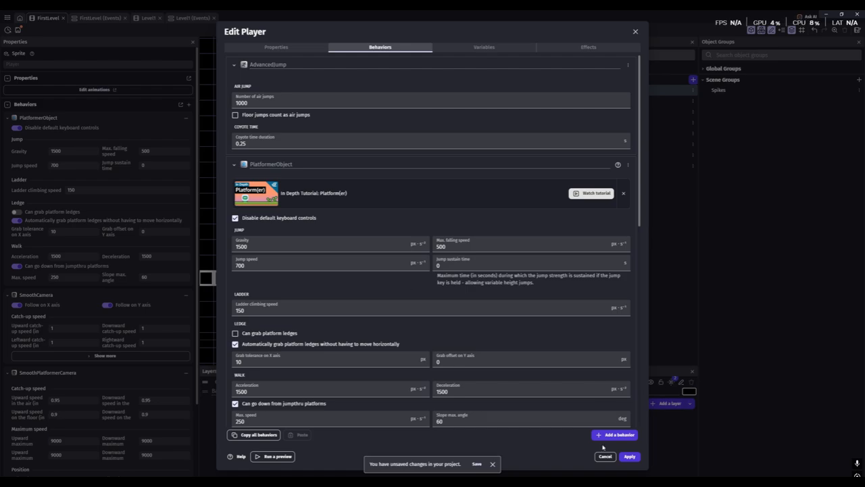
Step: Apply the Player edits and add an action activating the Player's AdvancedJump behavior to FirstLevel's UFOPortal collision event
click(629, 456)
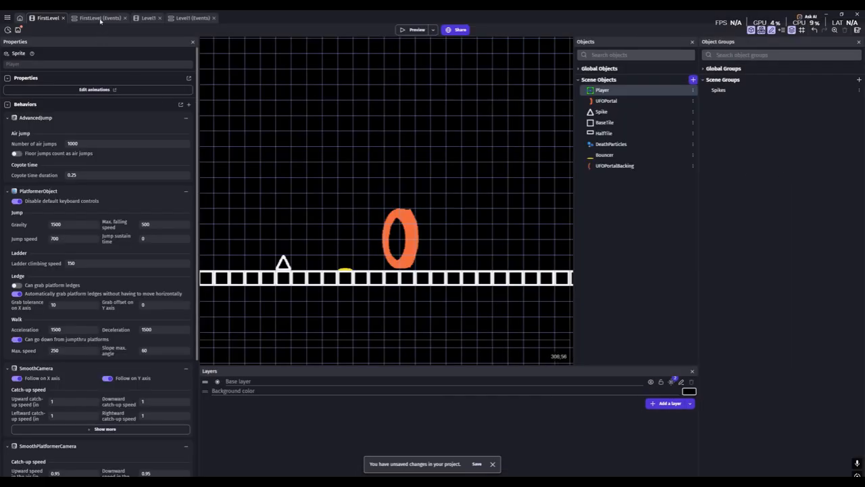
click(100, 17)
click(327, 188)
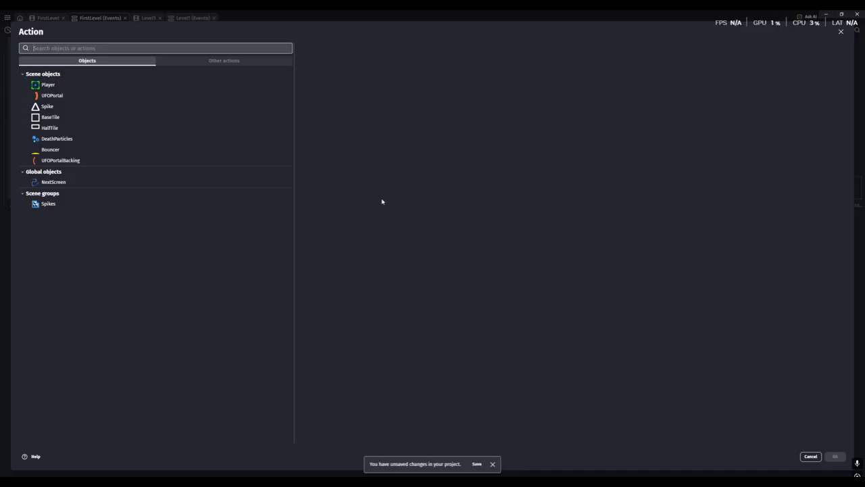
text(beh)
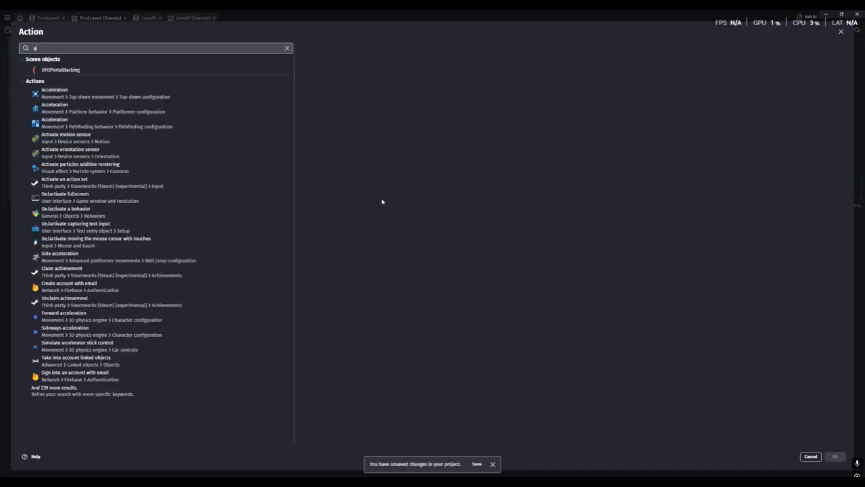
click(95, 71)
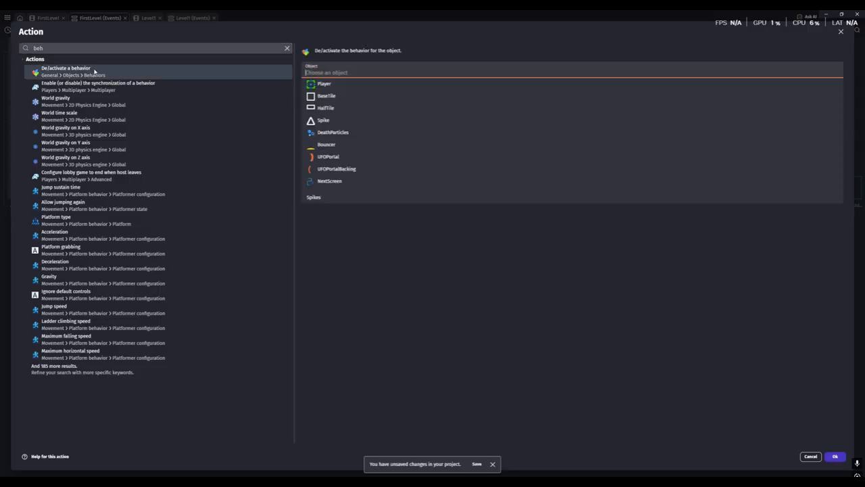
click(325, 84)
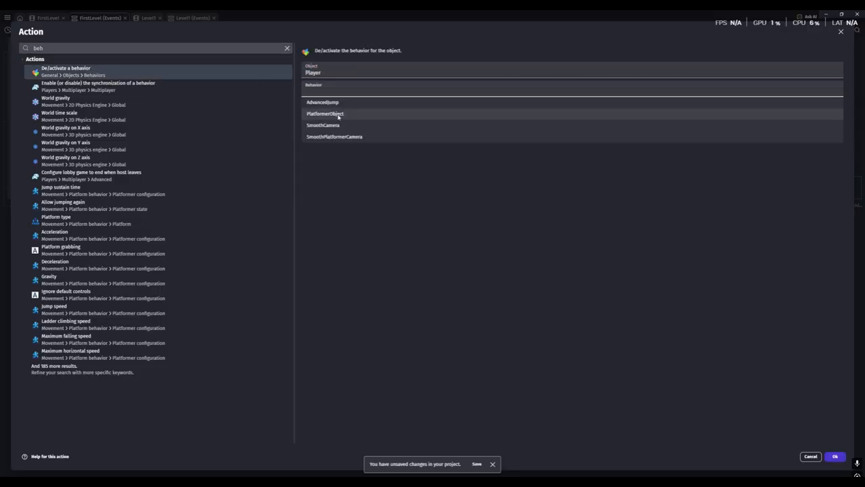
click(322, 102)
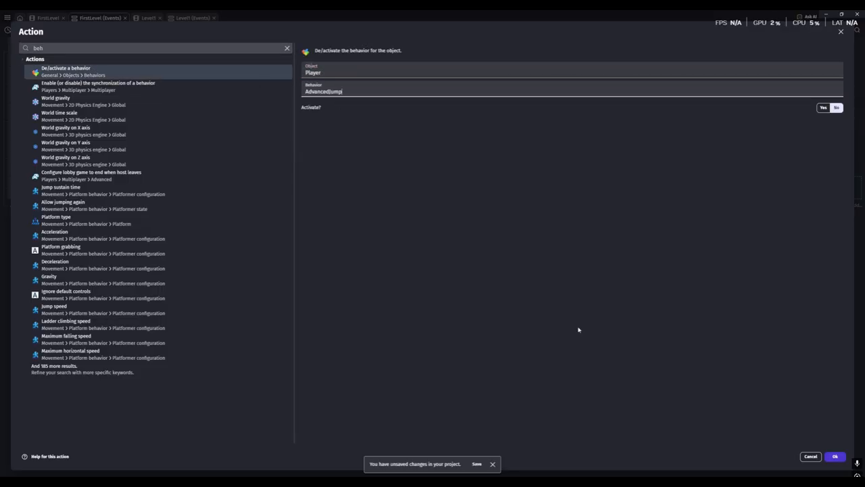
click(822, 108)
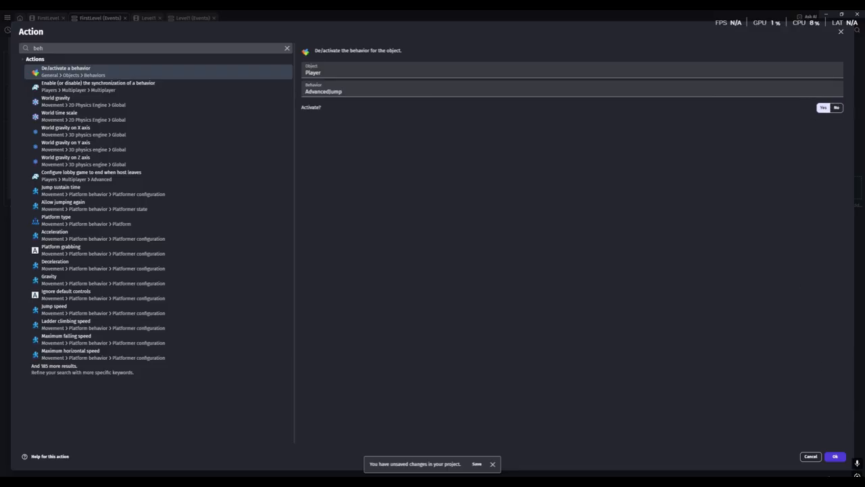
click(835, 456)
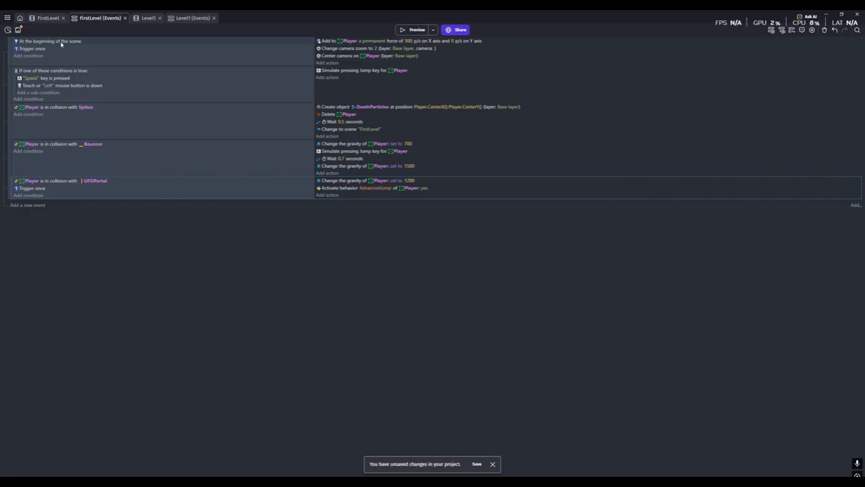
Step: Copy the AdvancedJump activation action into the beginning-of-scene event and set its activation to no there
click(345, 188)
drag(344, 187, 323, 66)
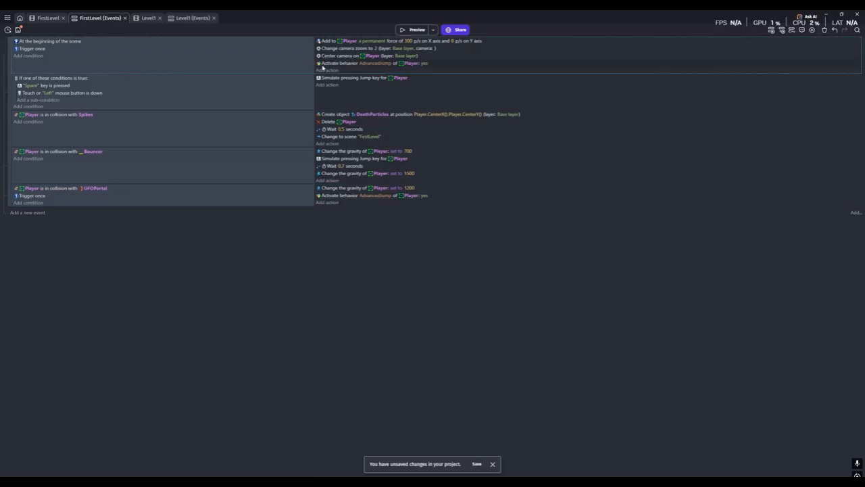
click(425, 65)
click(465, 79)
click(456, 286)
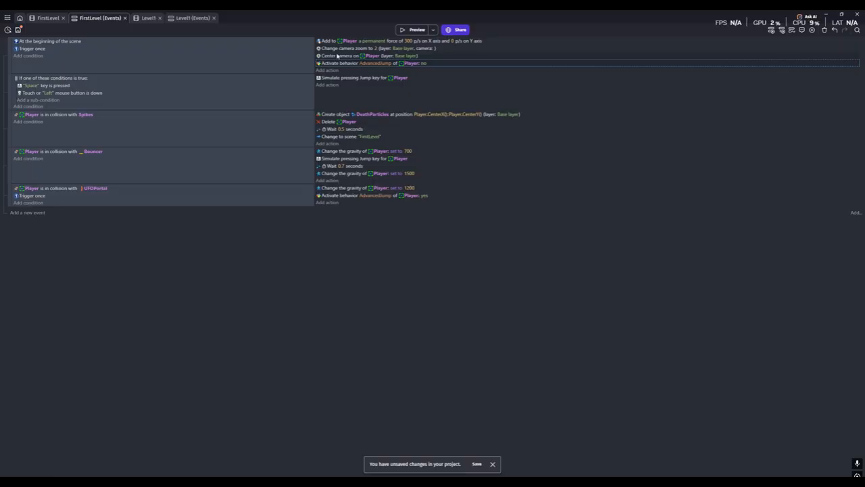
Step: Add an action to the UFOPortal collision event that sets the Player's animation by name to "UFO"
click(327, 203)
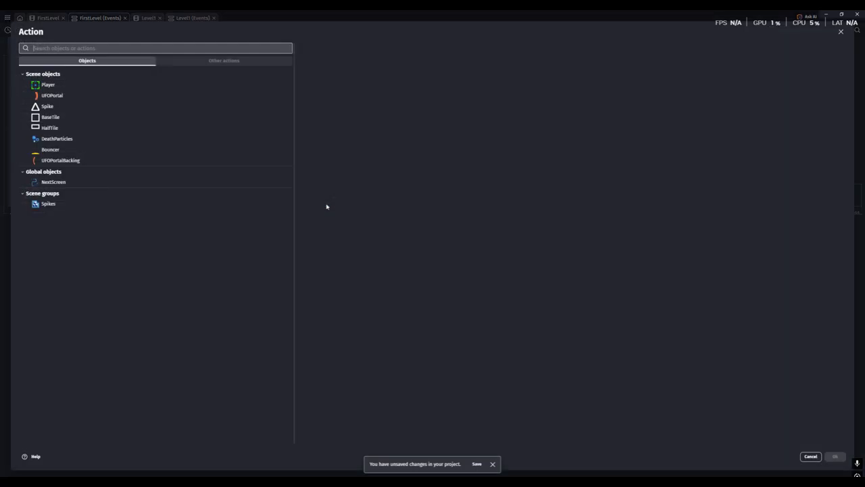
text(change)
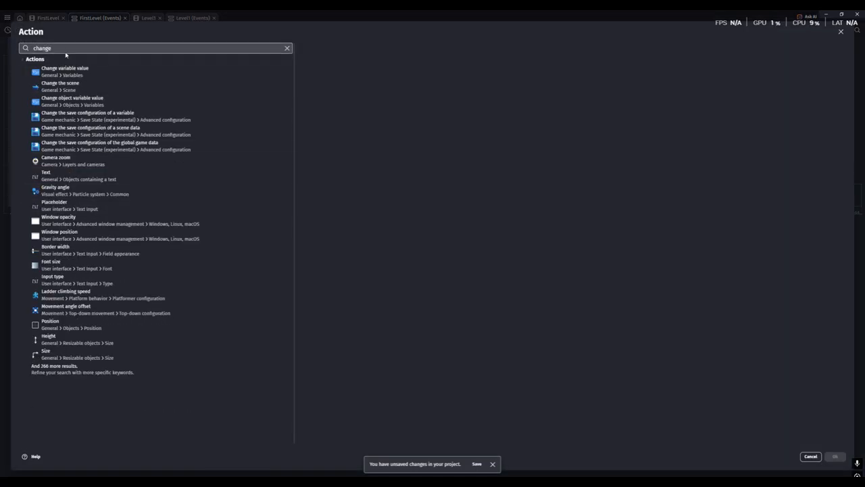
text(anim)
click(104, 101)
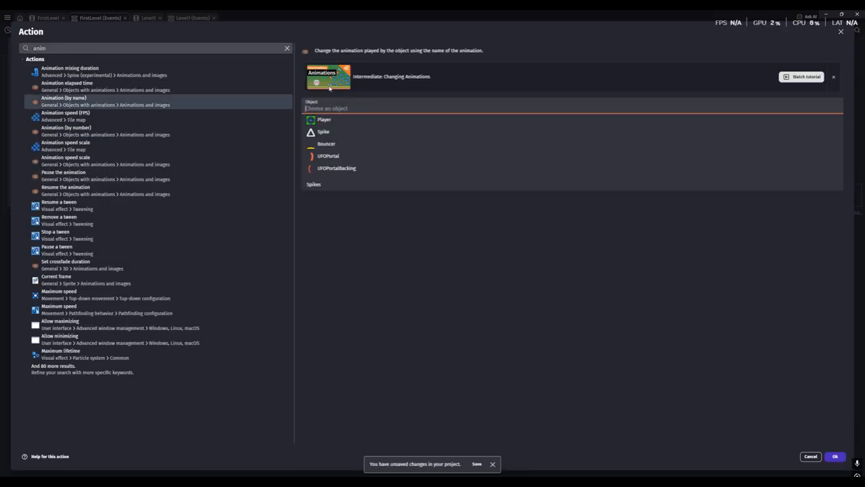
click(326, 119)
click(342, 164)
click(351, 190)
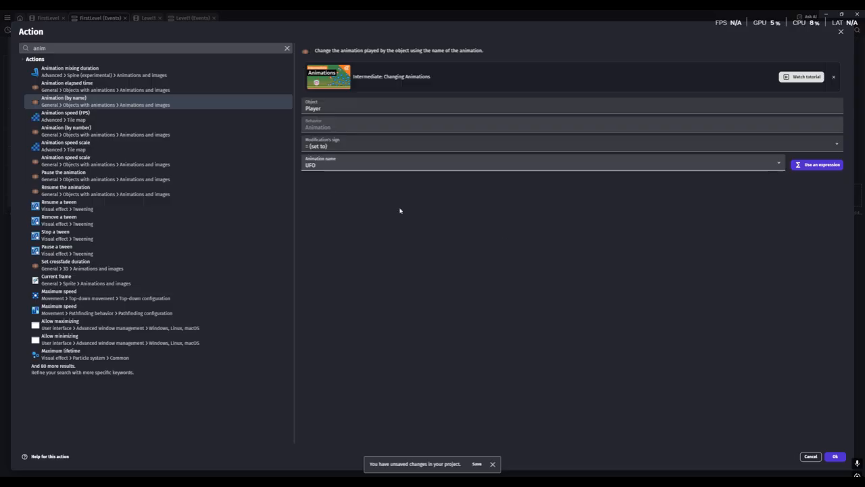
click(835, 456)
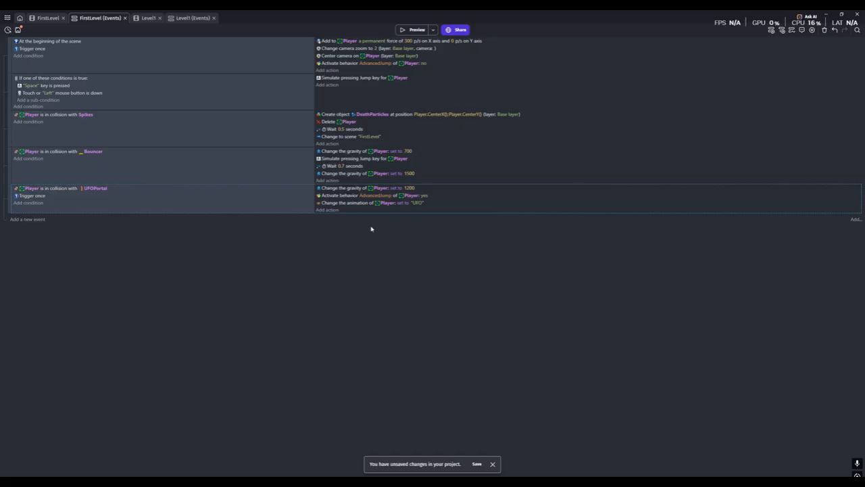
Step: Preview the game twice to test the Player passing through the UFO portal, closing each preview
click(408, 31)
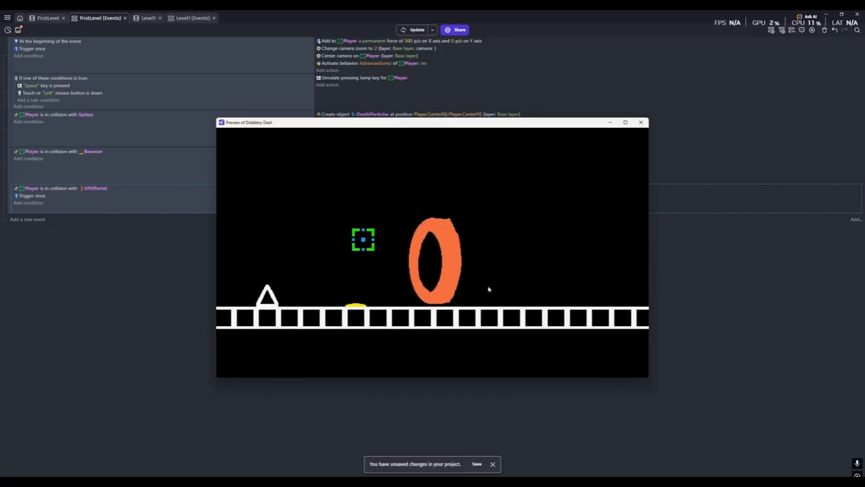
click(637, 124)
click(406, 30)
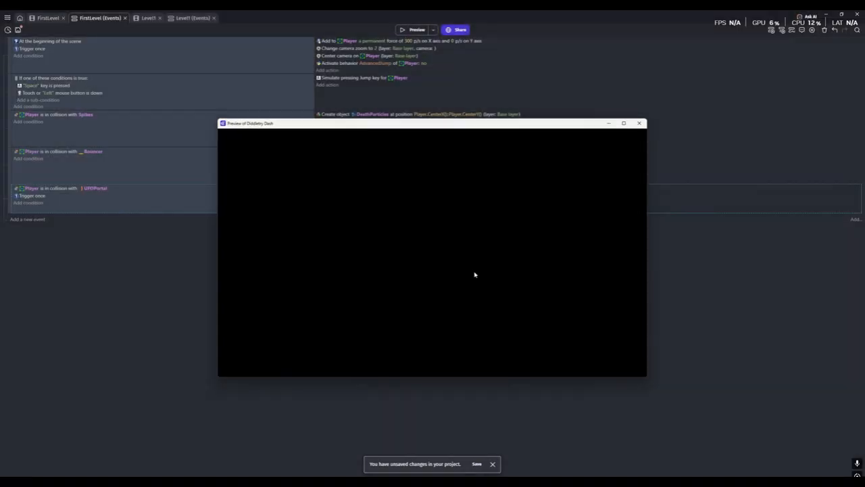
click(457, 283)
click(458, 283)
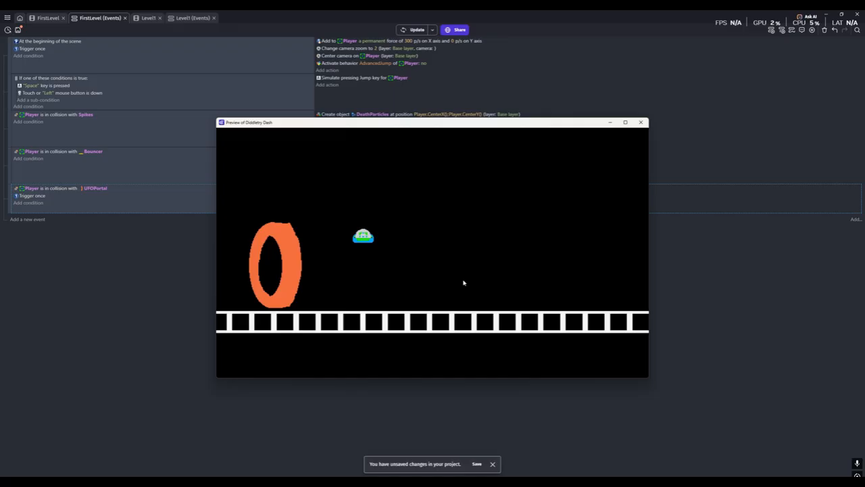
click(640, 123)
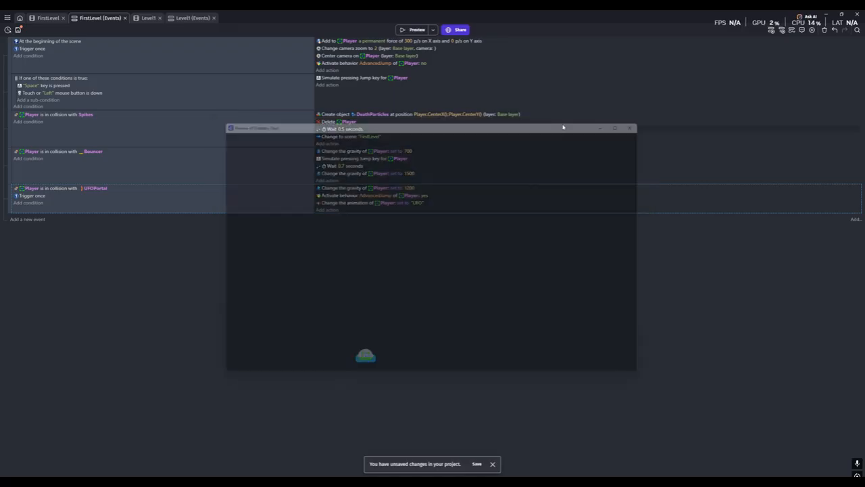
Step: Create a new sprite object named CubePortals in the FirstLevel scene
click(47, 18)
scroll(251, 267, down, 5)
scroll(320, 252, down, 2)
scroll(437, 239, up, 4)
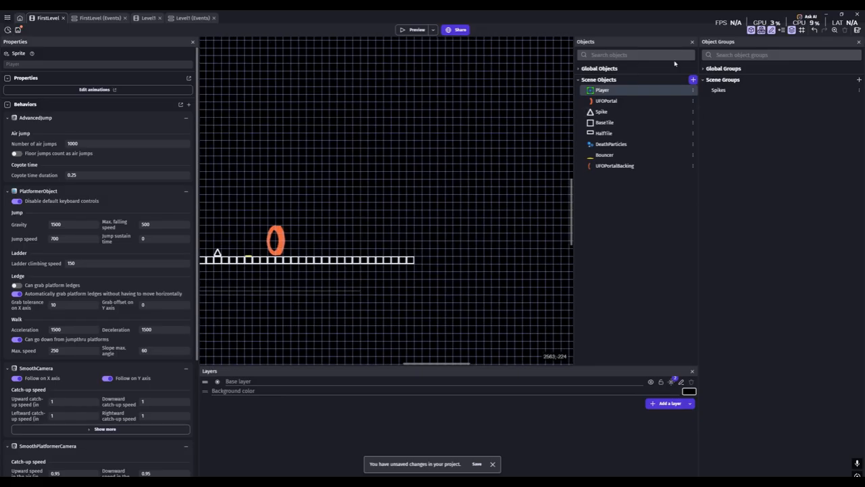
click(693, 79)
click(243, 76)
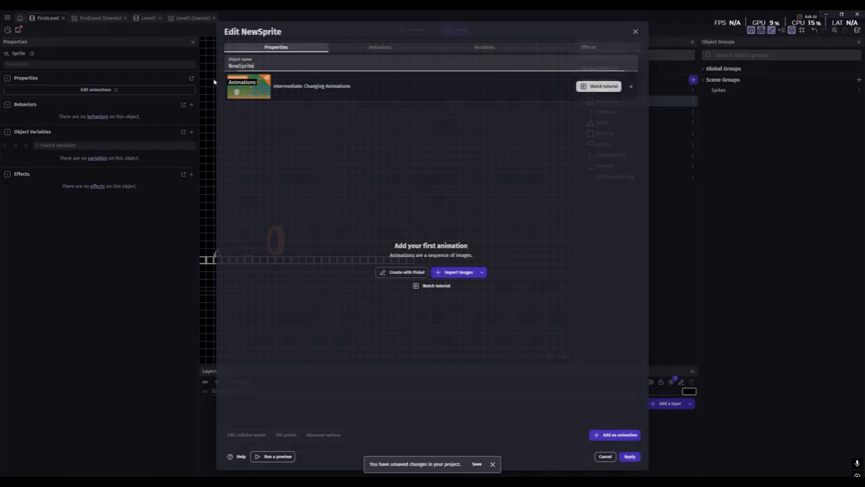
double_click(264, 66)
text(CubePortals)
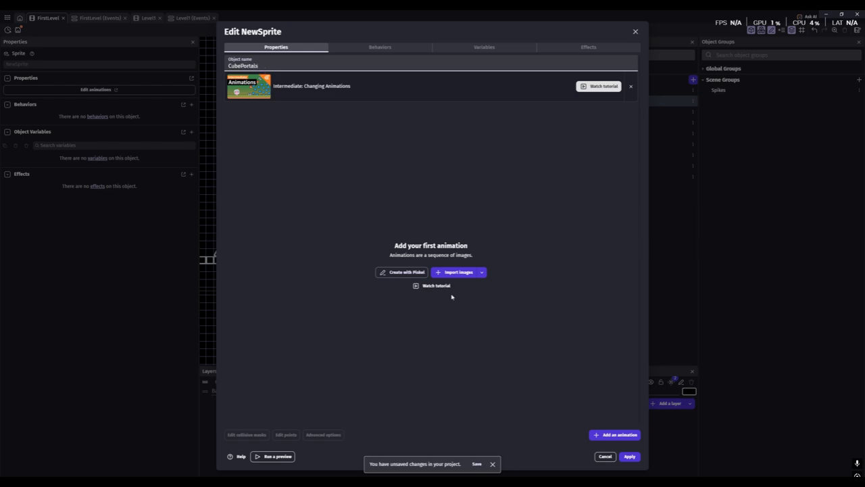
Step: Import the pink front-half portal image as the CubePortals animation and apply the object
click(457, 271)
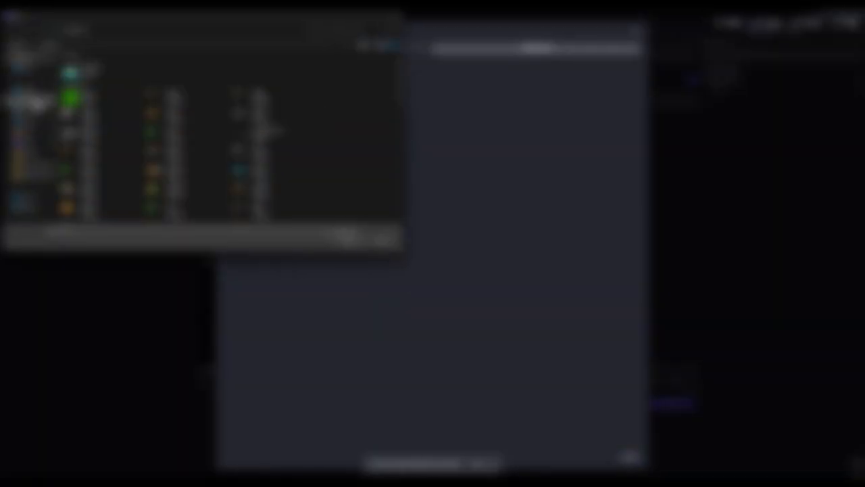
click(30, 112)
double_click(77, 70)
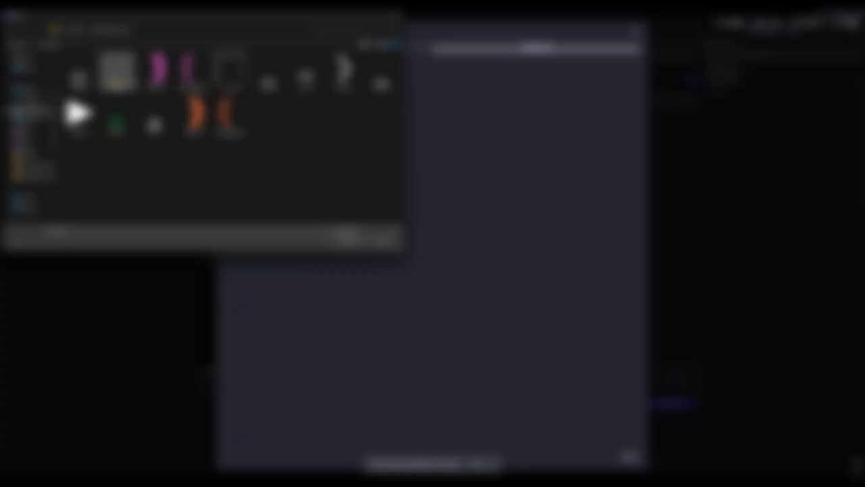
click(157, 69)
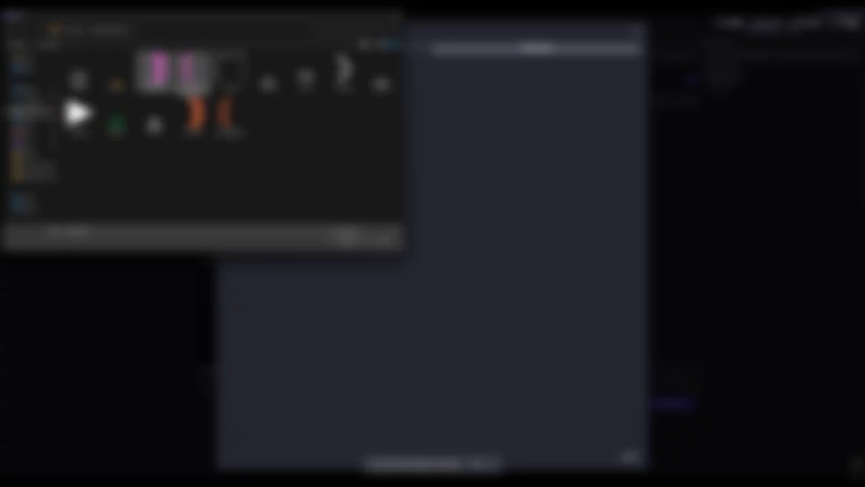
key(Return)
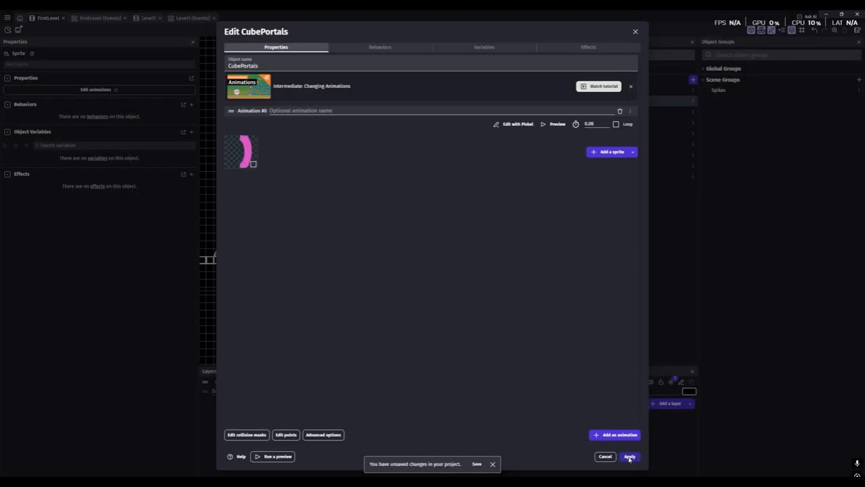
click(628, 456)
Step: Create a sprite object named CubePortalBacking using the pink back-half portal image
click(692, 79)
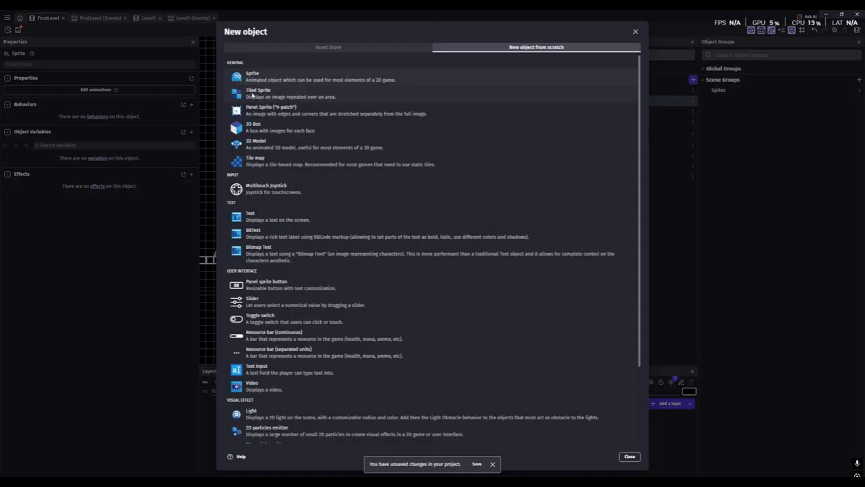
click(276, 78)
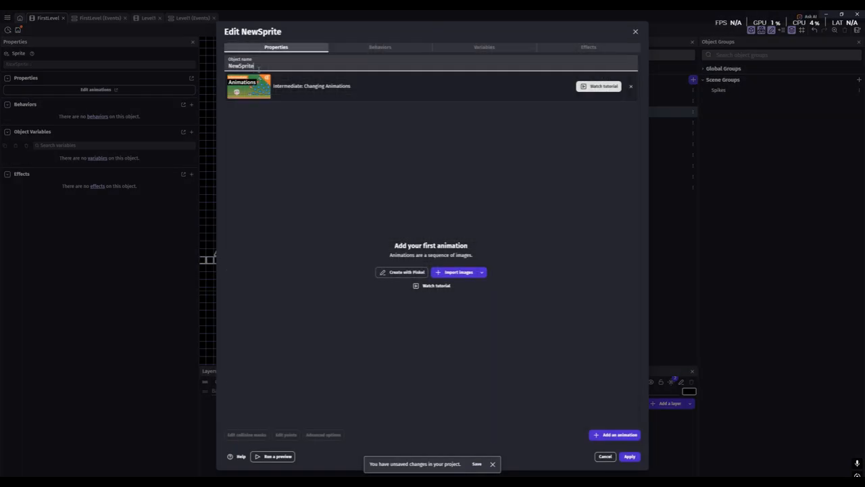
text(CubePo)
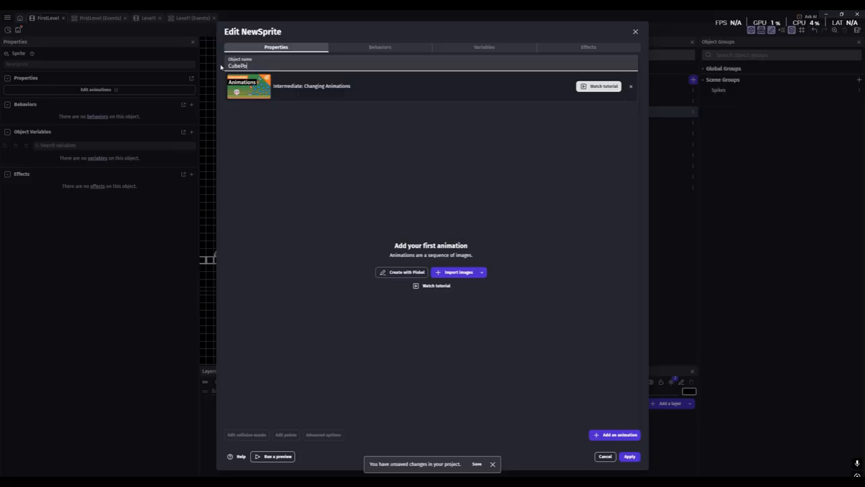
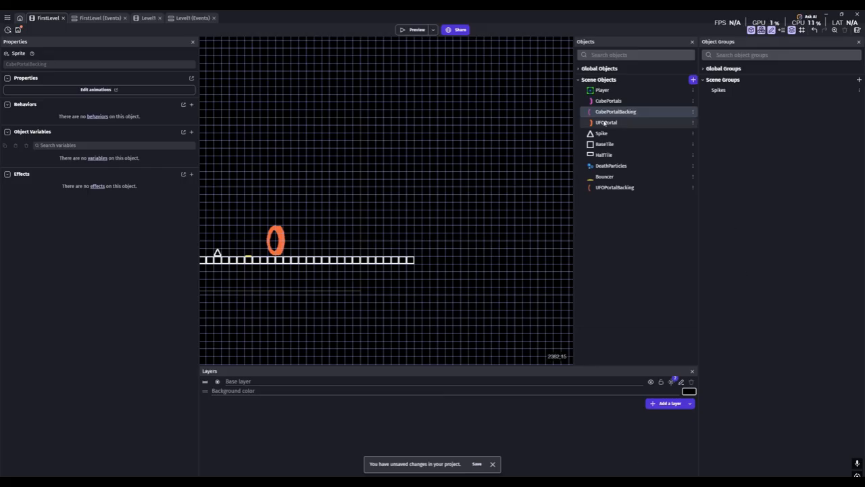
Step: Place a CubePortals instance on the floor near the far end of the tile row, beyond the UFO portal
ctrl+scroll(277, 307, up, 2)
ctrl+scroll(311, 283, up, 2)
drag(608, 101, 473, 203)
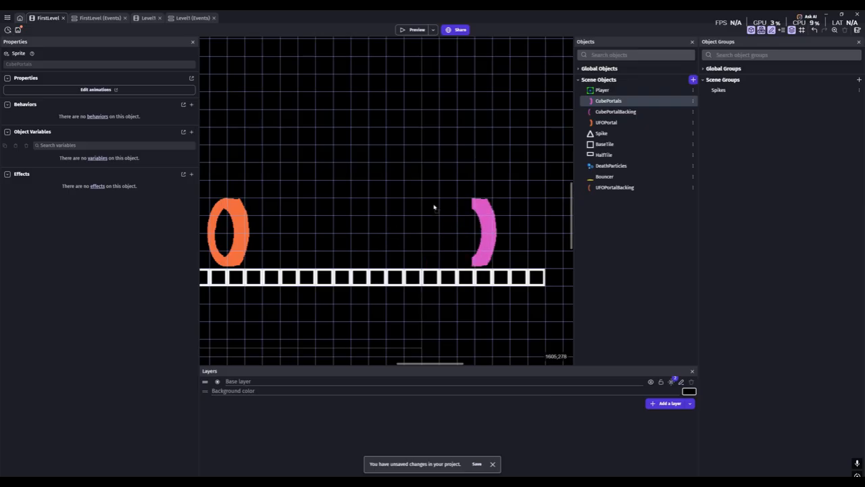
Step: Place a CubePortalBacking instance with Z order -10 and align it with the pink front half to complete the ring
drag(615, 111, 413, 232)
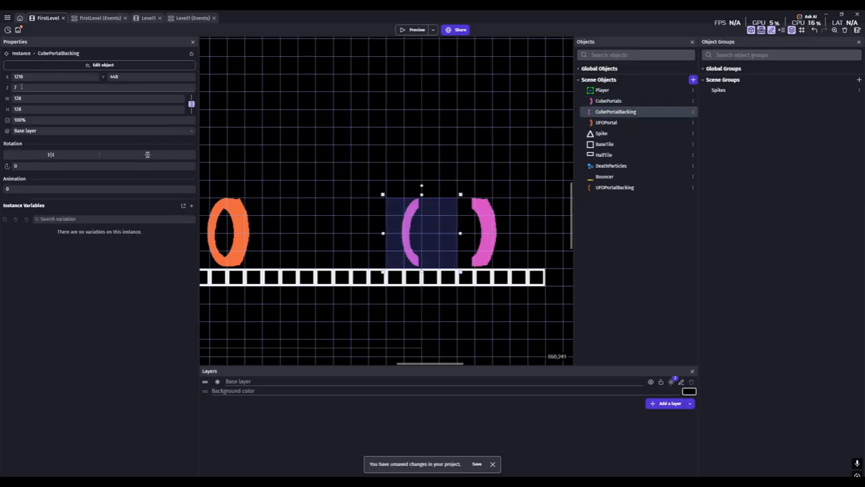
text(-10)
click(416, 133)
drag(422, 230, 475, 231)
click(469, 150)
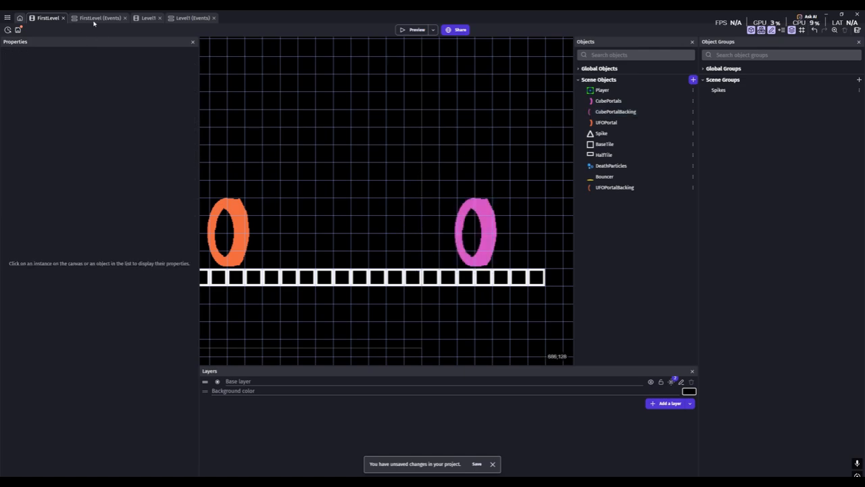
Step: Duplicate the UFOPortal collision event in the FirstLevel events and change the copy's collision object to CubePortals
click(95, 19)
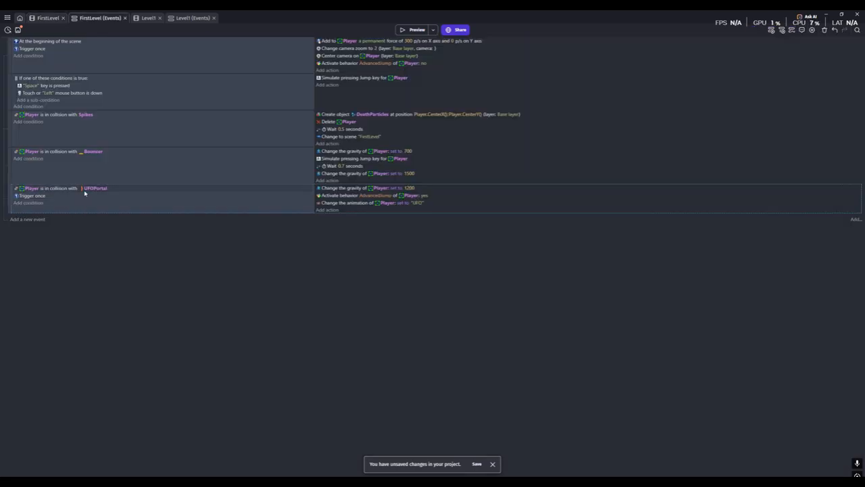
key(ctrl+c)
key(ctrl+v)
click(95, 217)
text(cube)
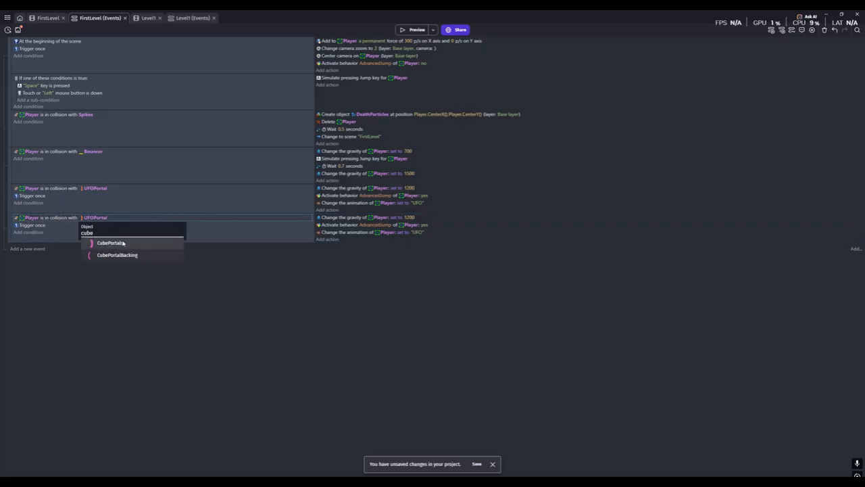
click(120, 244)
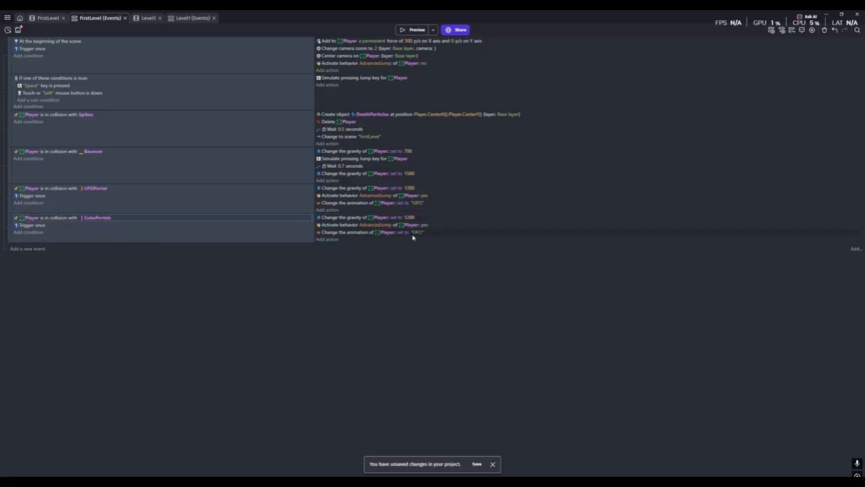
Step: In the CubePortals event, set the Player's animation to "Cube", gravity to 1500 and AdvancedJump activation to no
click(409, 234)
click(443, 255)
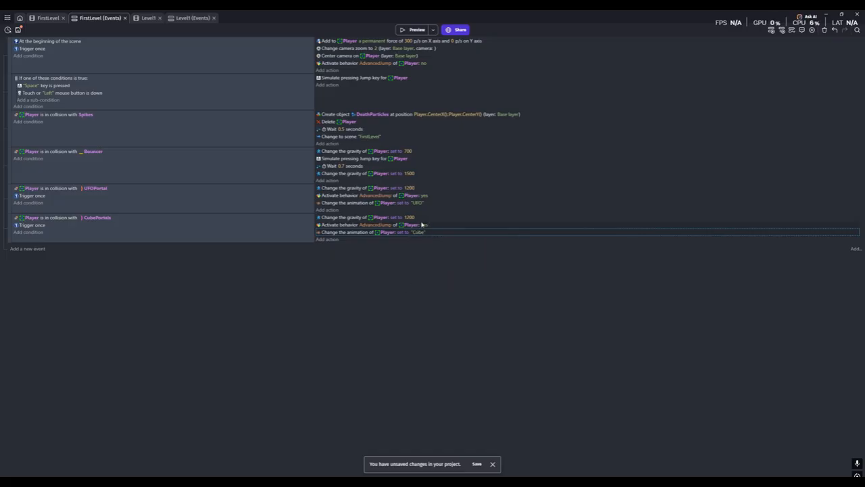
click(413, 217)
text(1500)
key(Return)
click(423, 225)
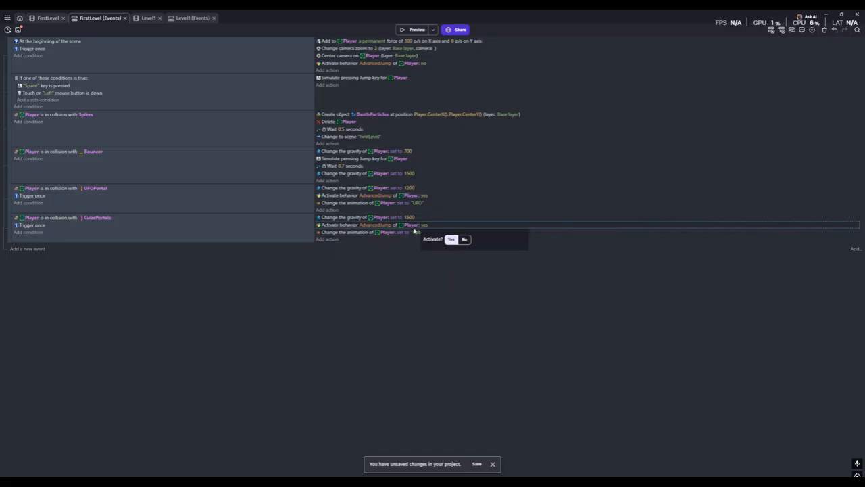
click(464, 239)
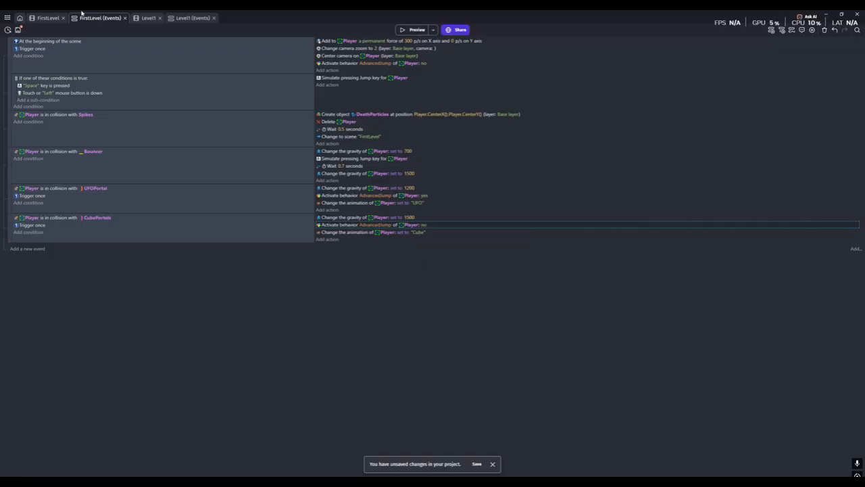
Step: Extend the BaseTile floor row in the FirstLevel scene further beyond the pink cube portal
click(47, 17)
click(473, 266)
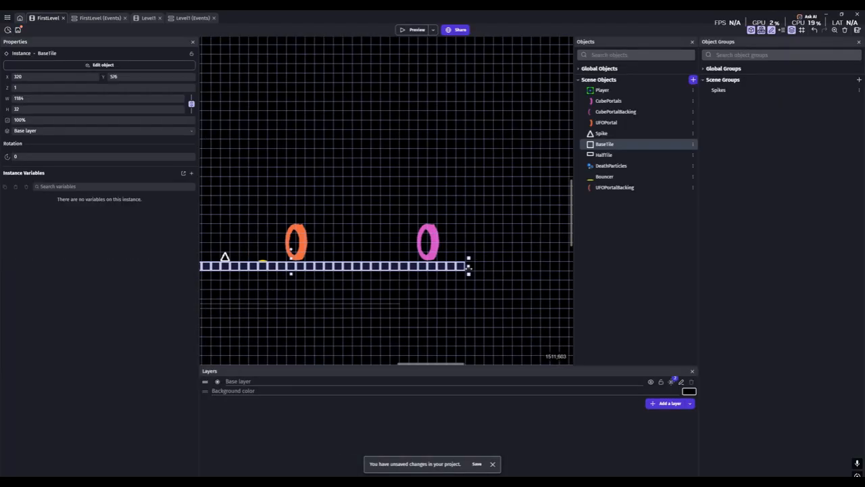
click(492, 269)
Step: Preview the level, jumping the Player through both portals to test the mode changes, and close the preview
click(414, 31)
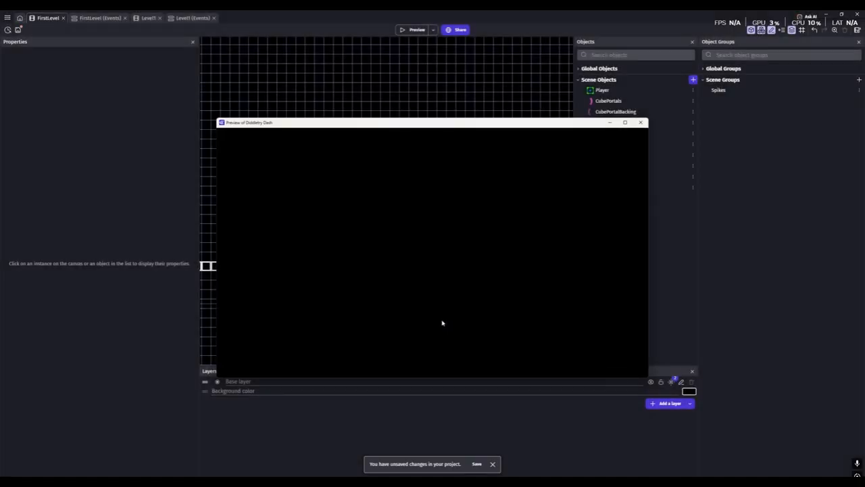
key(space)
key(space)
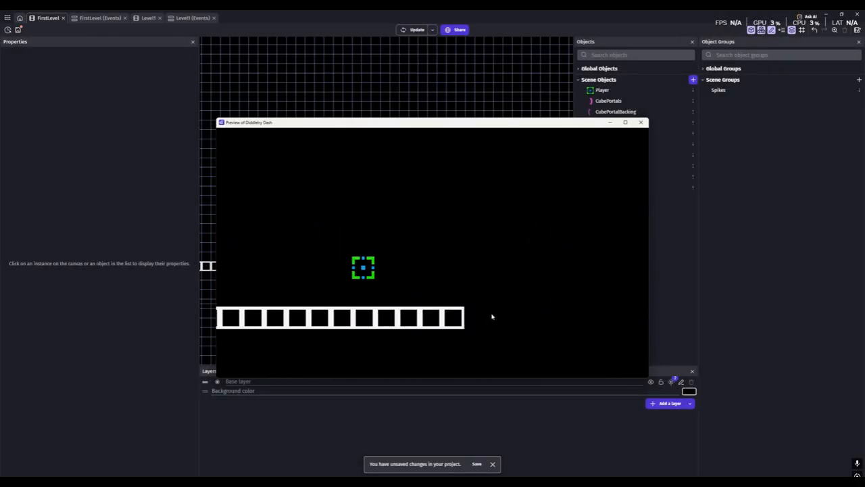
click(641, 122)
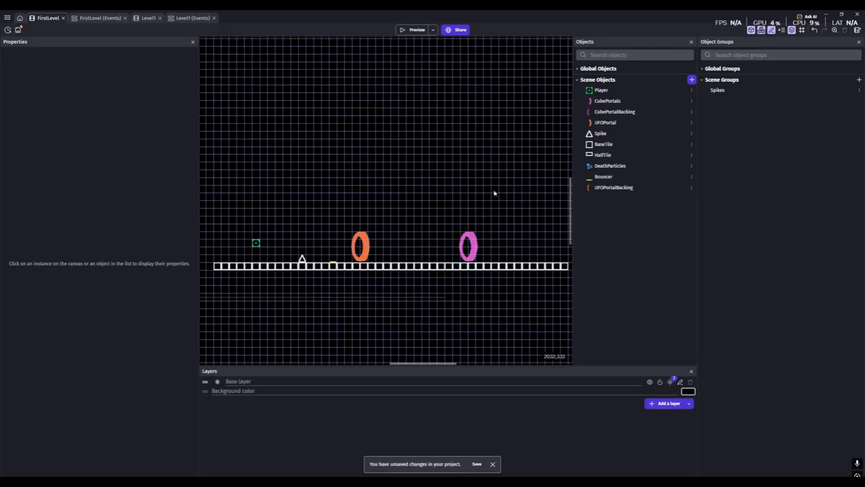
Step: Create a new sprite object in the FirstLevel scene and name it Coin
scroll(386, 256, down, 3)
scroll(391, 260, up, 3)
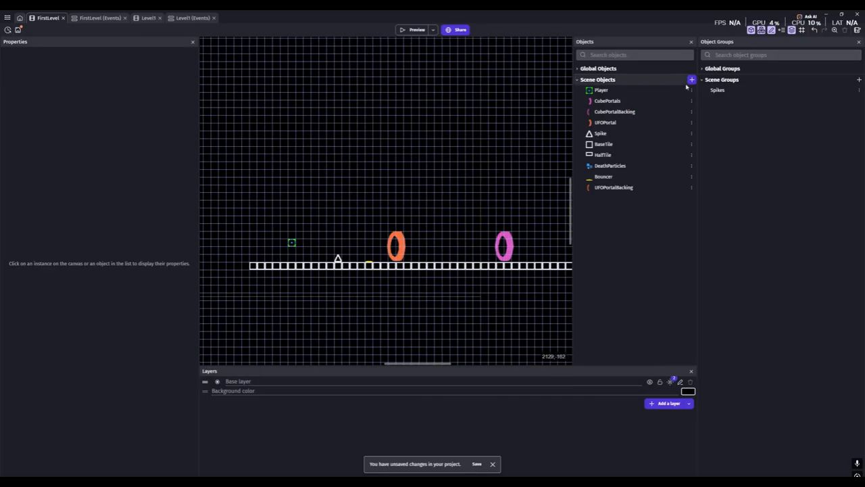
click(691, 80)
click(250, 85)
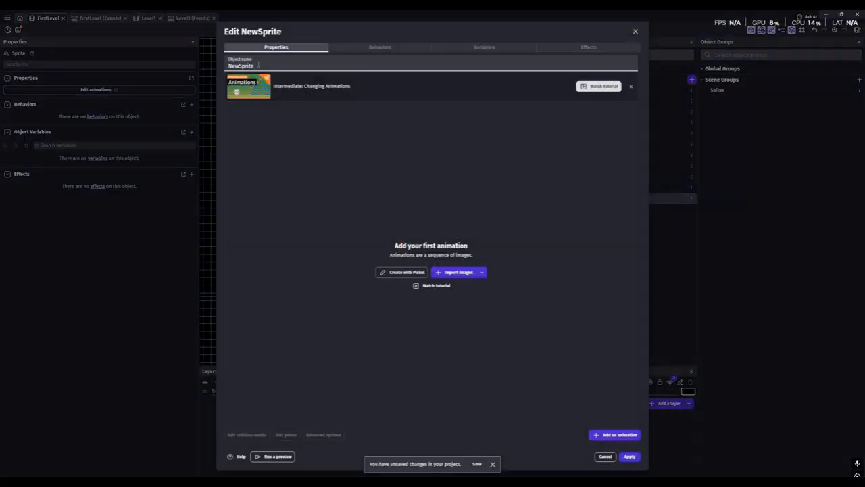
text(Coins)
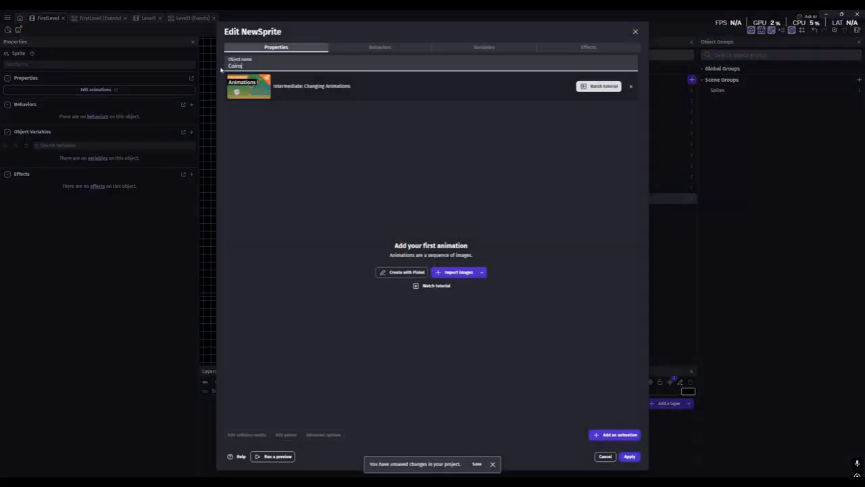
Step: Import the gold coin image as the Coin's animation and place an instance on the floor between the two portals
click(457, 272)
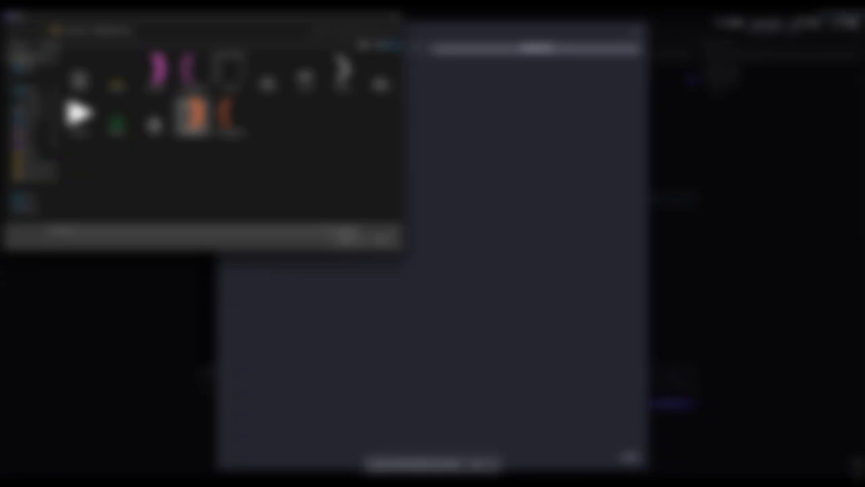
click(30, 101)
click(101, 71)
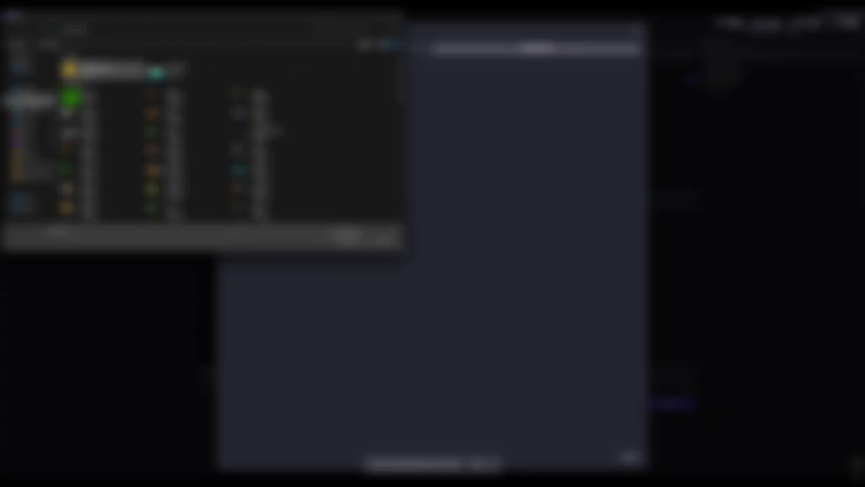
click(351, 240)
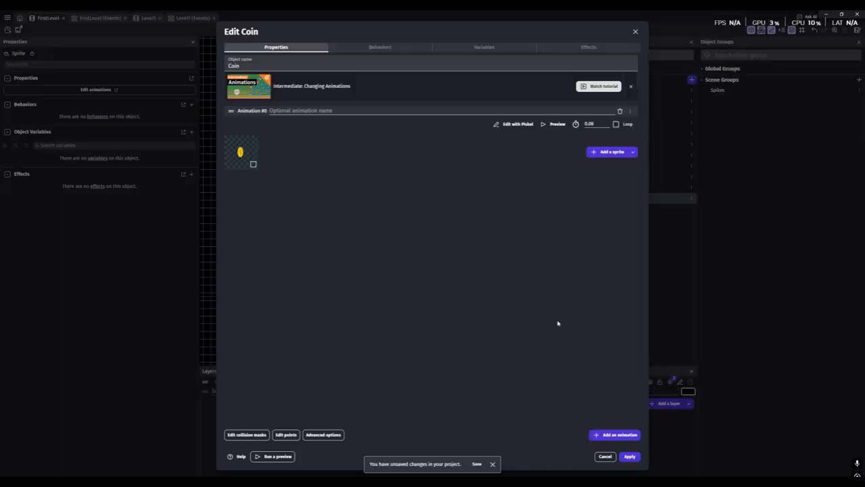
click(629, 456)
drag(599, 198, 481, 258)
click(290, 257)
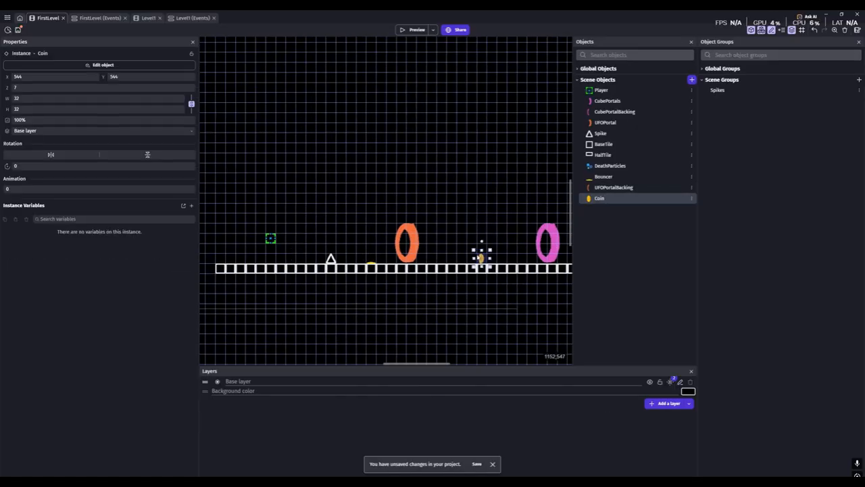
Step: Duplicate the CubePortals collision event and change the copy's collision object to Coin
click(98, 19)
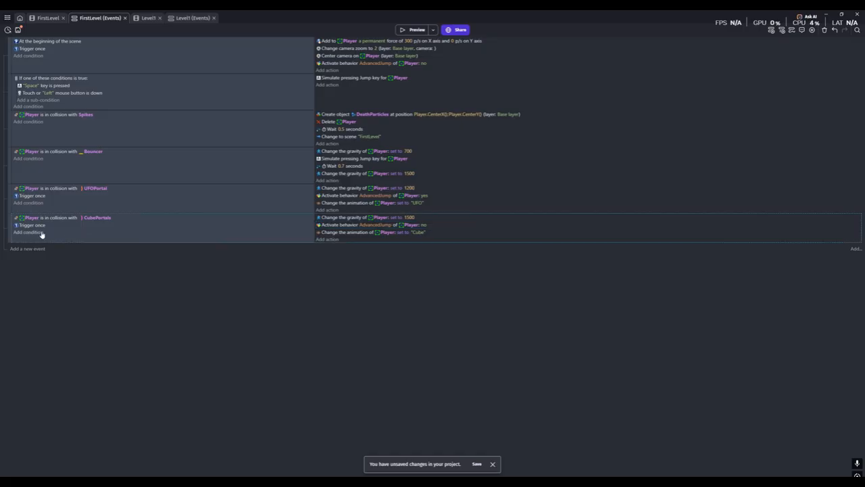
key(ctrl+v)
click(95, 247)
text(coin)
click(126, 274)
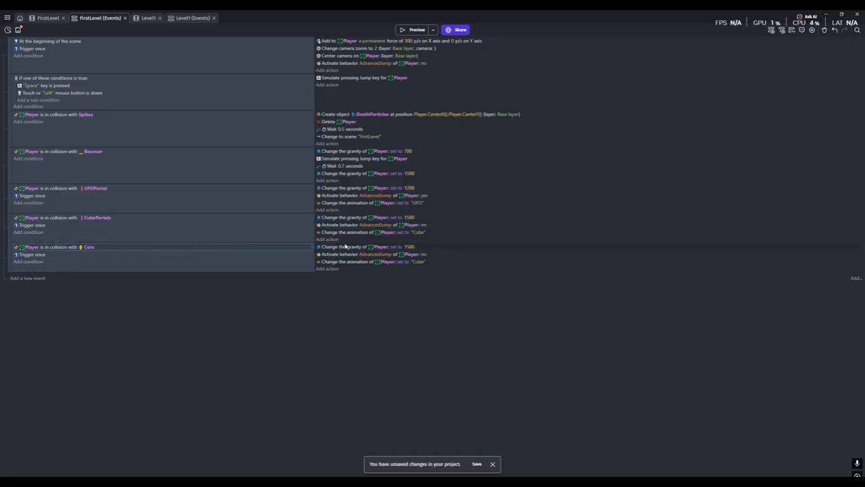
Step: Replace the copied Player actions in the Coin collision event with an action that deletes Coin
double_click(346, 261)
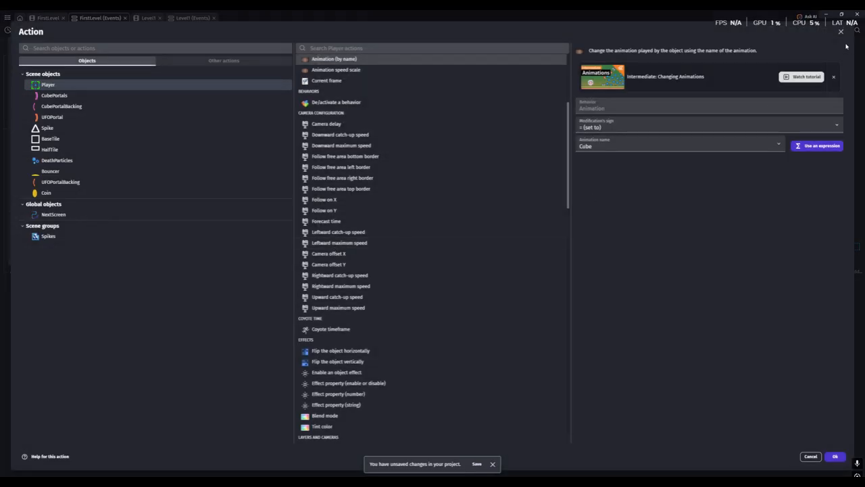
click(841, 32)
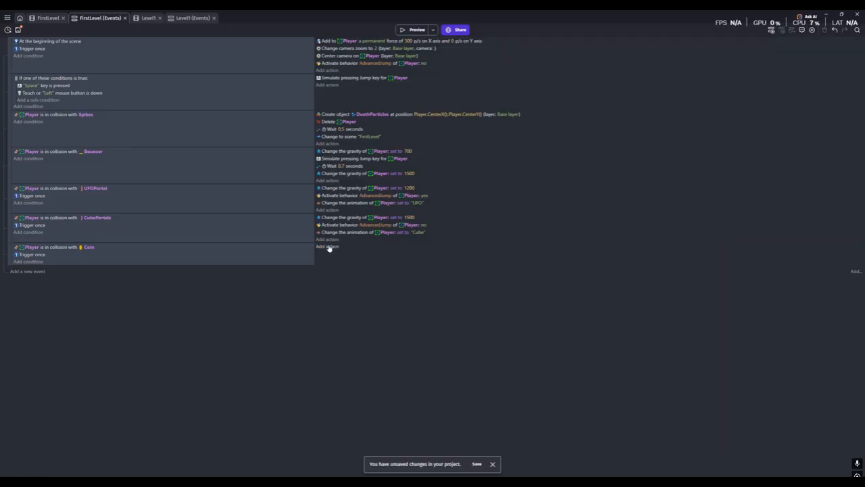
click(328, 246)
text(delte)
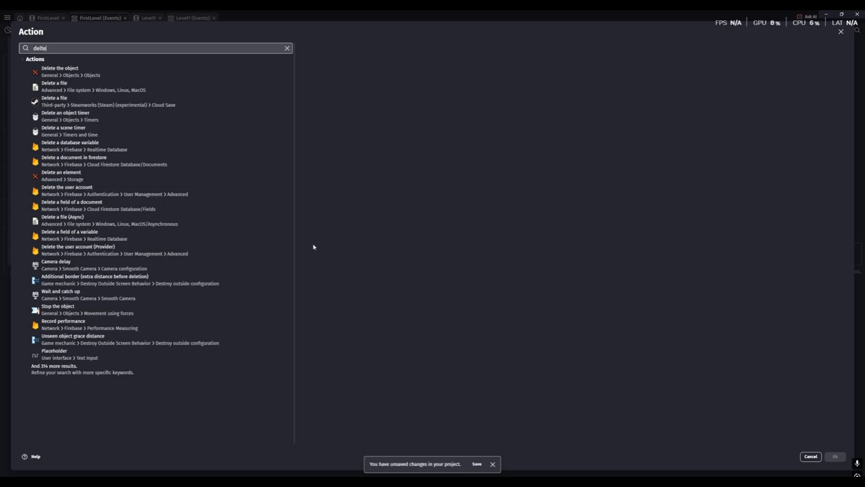
key(Return)
click(329, 205)
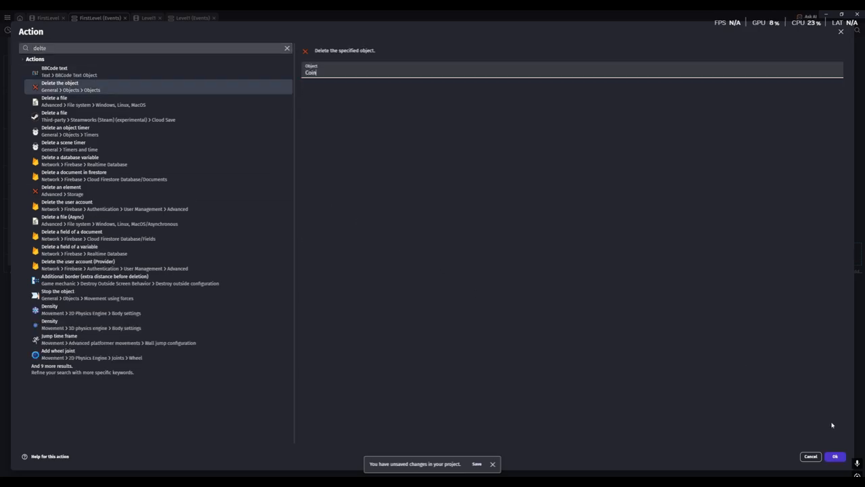
click(835, 456)
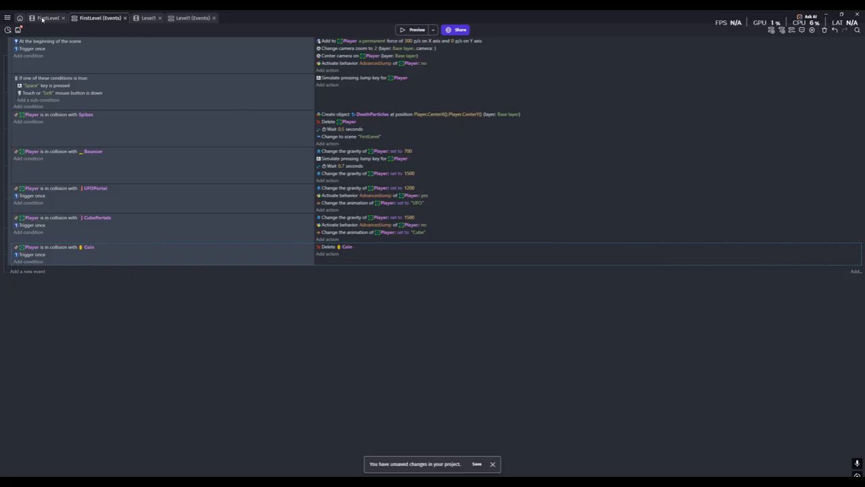
Step: Add a global number variable named FirstLevelCoin to the project and apply it
click(46, 19)
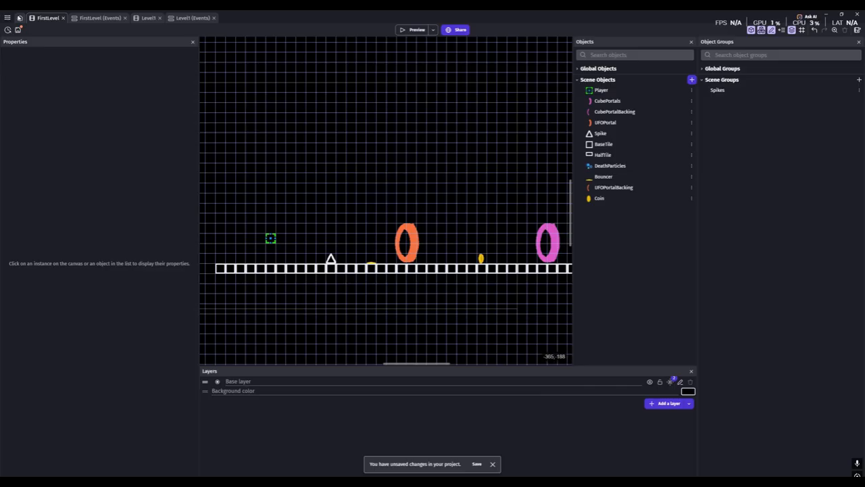
click(7, 18)
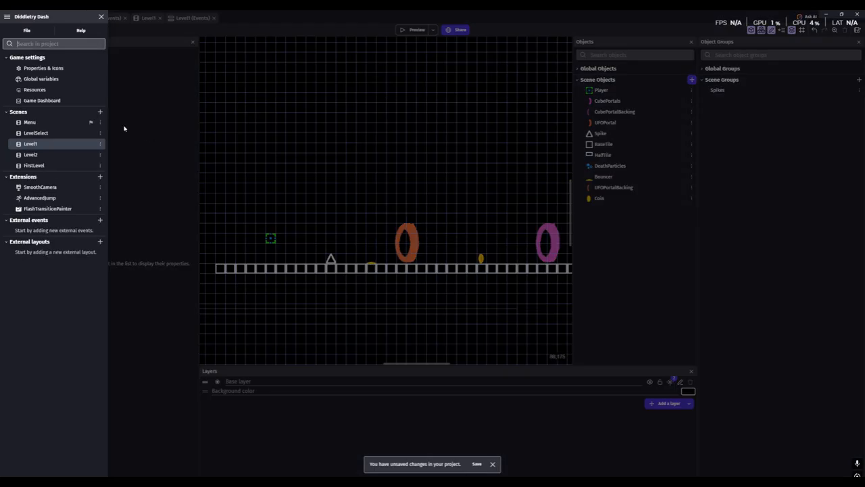
click(32, 80)
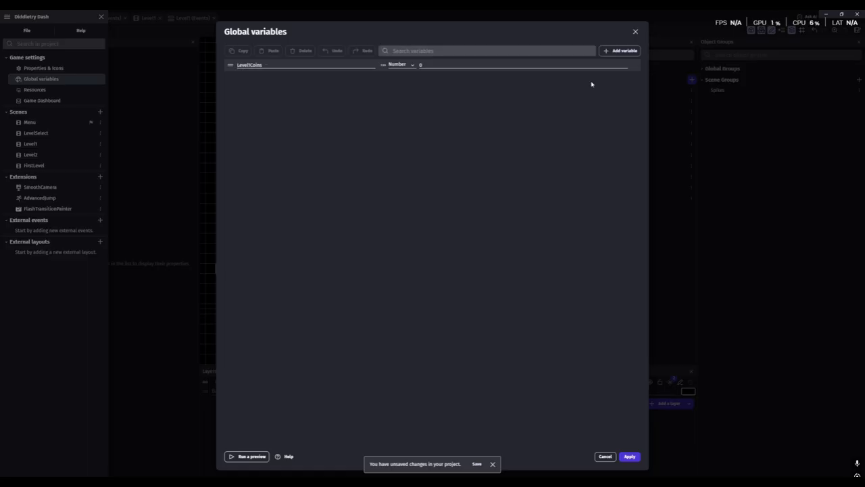
click(619, 51)
text(Fa)
text(rstLevel)
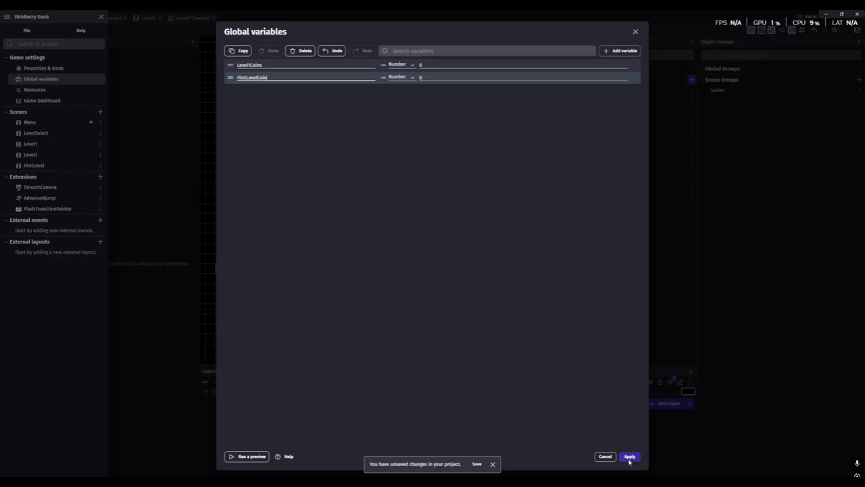
text(Coins)
click(629, 457)
Step: Add an action to the Coin collision event that adds 1 to the FirstLevelCoin variable
click(100, 17)
click(328, 253)
text(change)
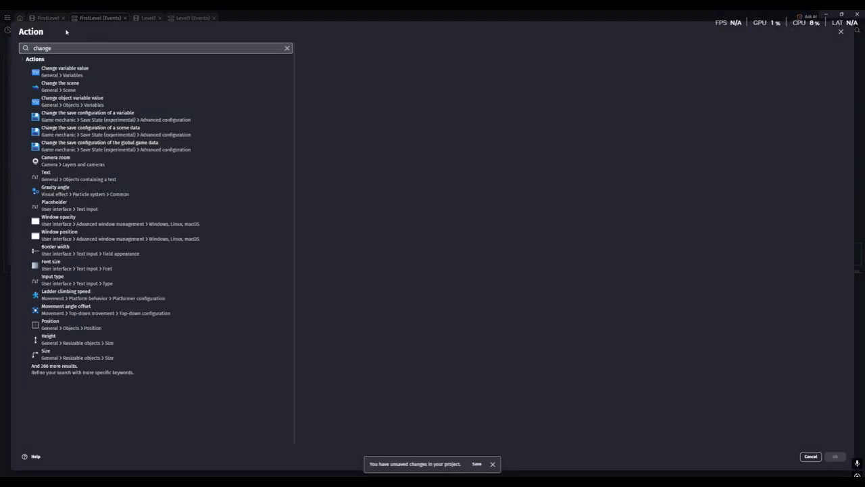
click(94, 73)
click(337, 84)
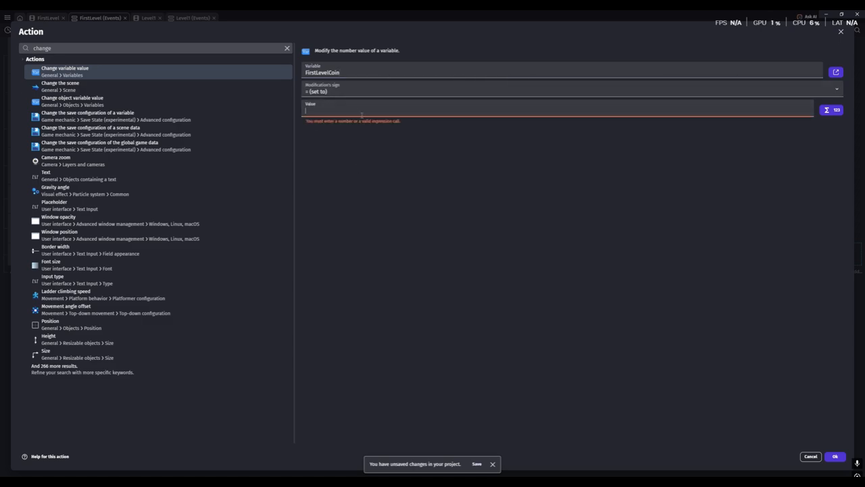
click(344, 103)
text(0)
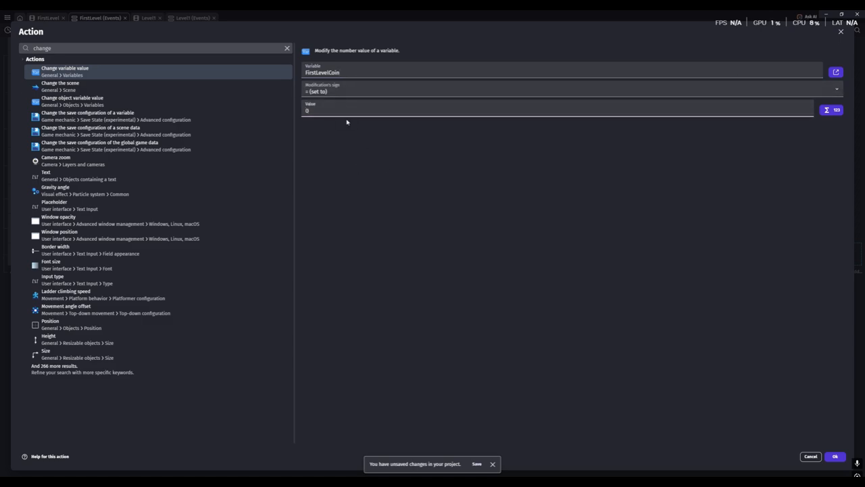
key(BackSpace)
text(1)
click(405, 89)
click(324, 106)
click(834, 457)
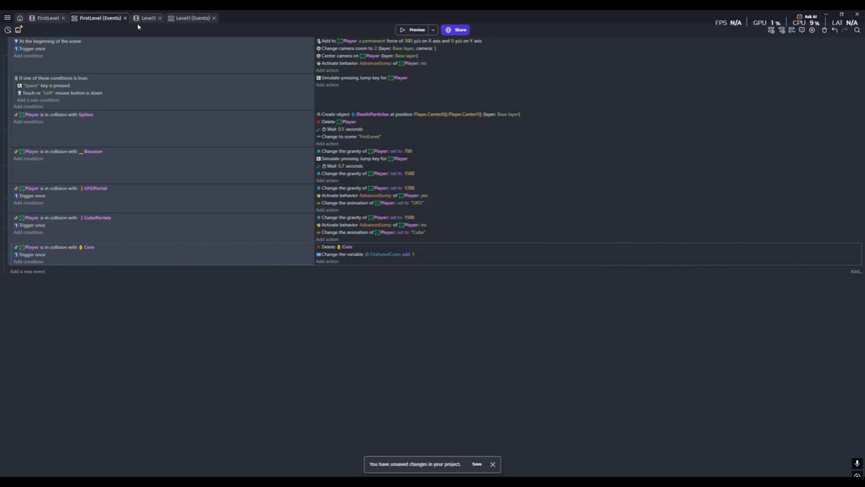
Step: Reselect FirstLevelCoin as the variable in the Coin event's action and return to the FirstLevel scene layout
click(389, 255)
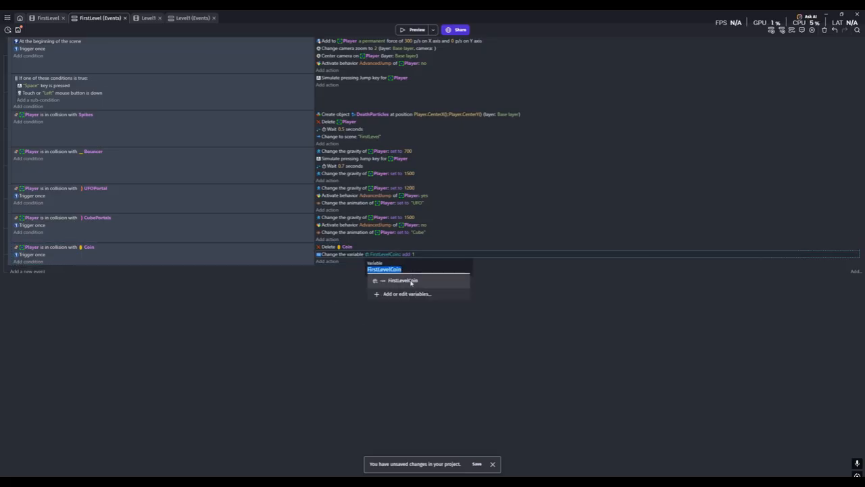
click(400, 284)
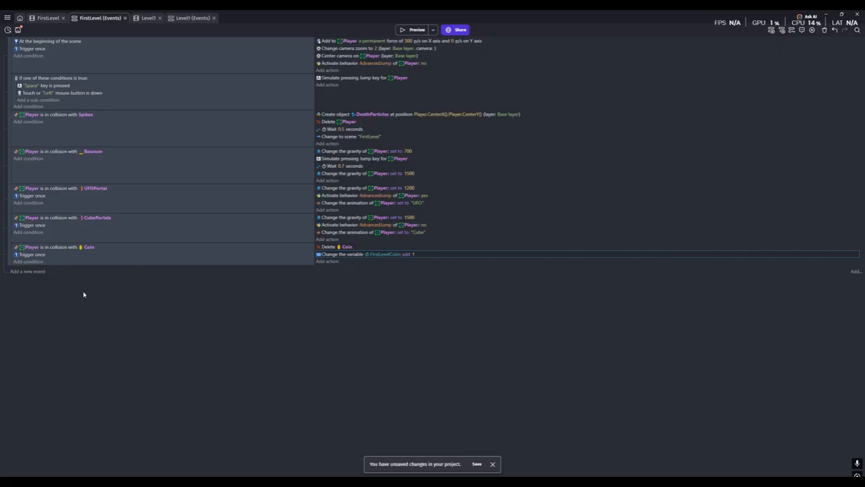
click(48, 19)
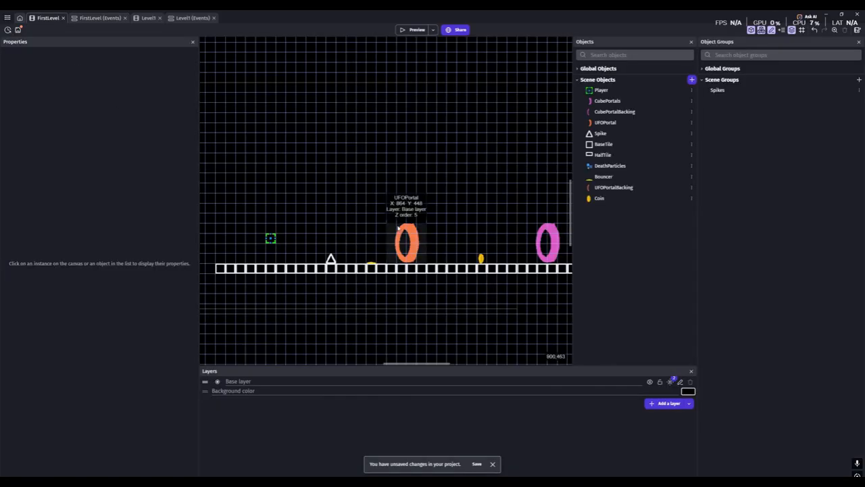
Step: Create a Text object named Deathcounter that uses the project's Silkscreen-Bold font
scroll(348, 289, up, 4)
scroll(318, 246, down, 1)
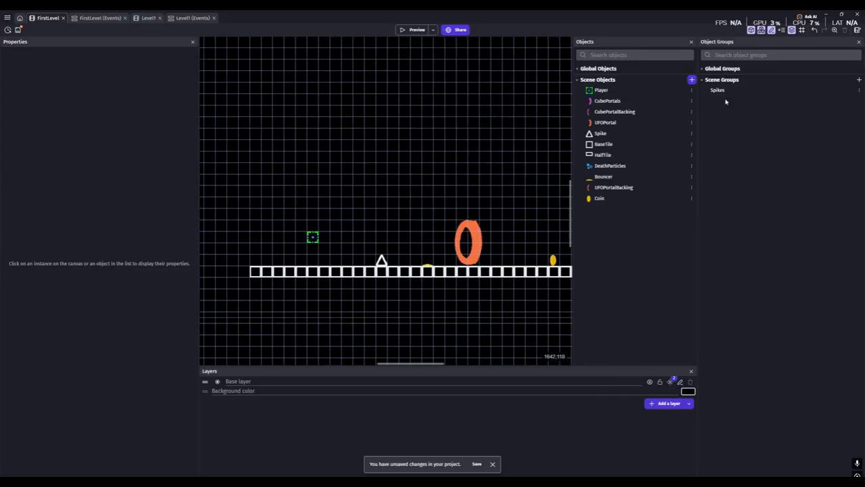
click(691, 80)
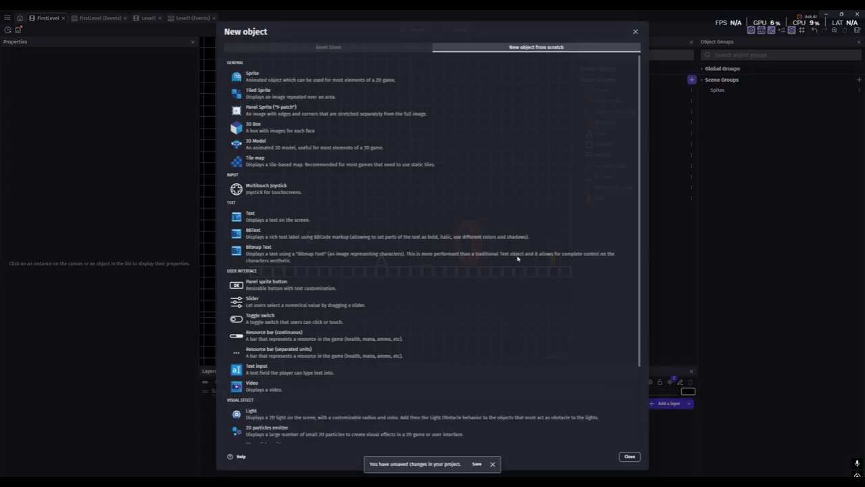
click(268, 217)
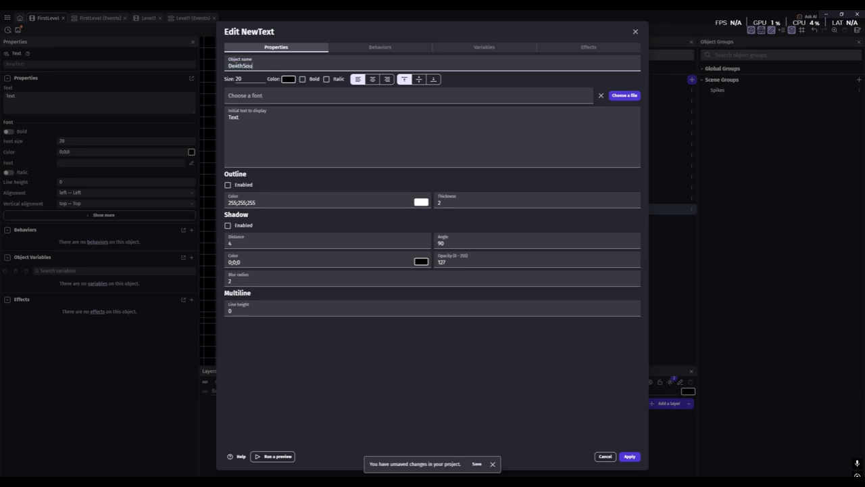
text(nter)
click(617, 95)
click(280, 134)
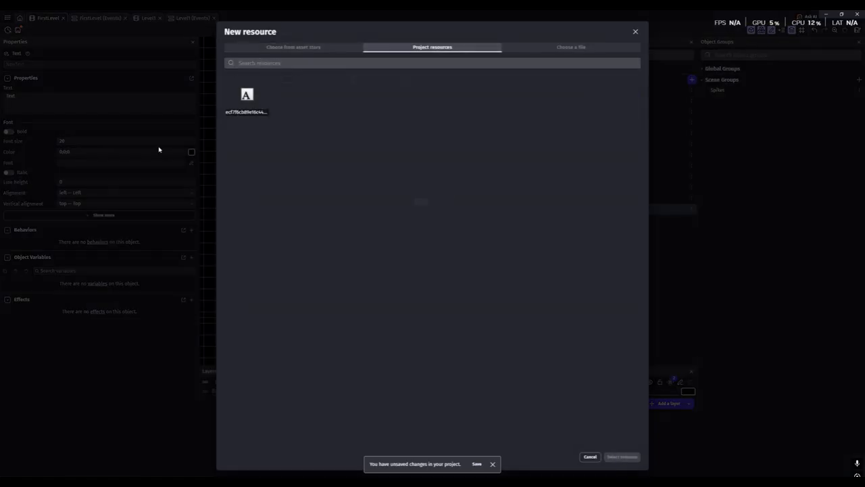
double_click(237, 113)
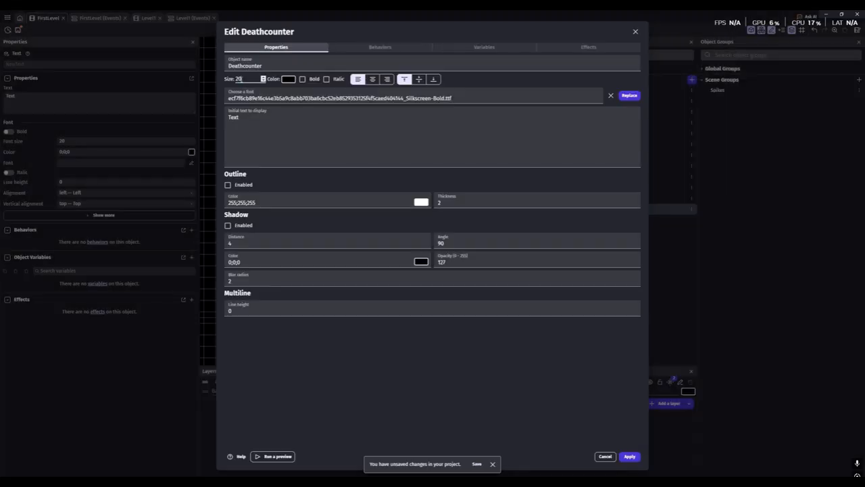
Step: Set Deathcounter's font size to 60 and its initial text to "Attempts: 0", and apply the object's settings
text(6)
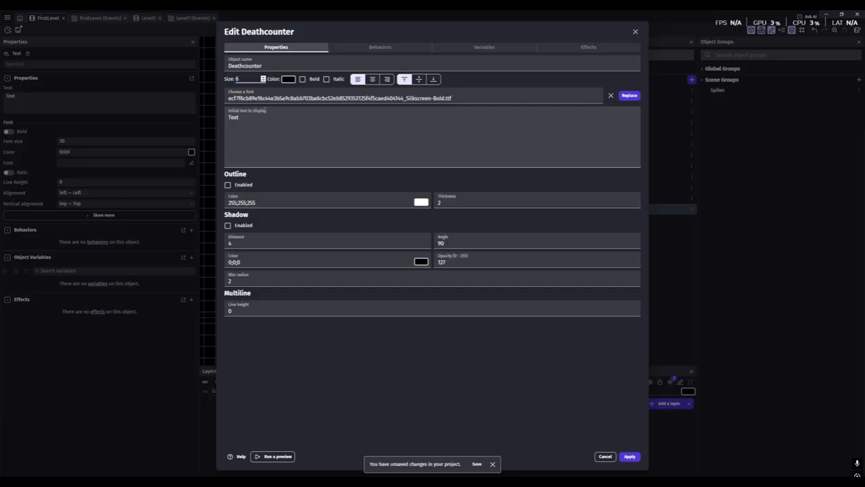
text(0)
click(327, 124)
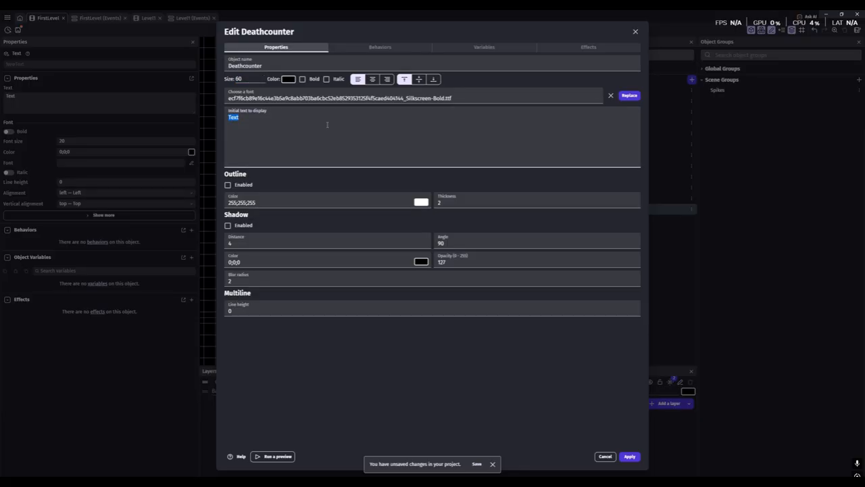
text(Att)
key(BackSpace)
text(tempts: 0)
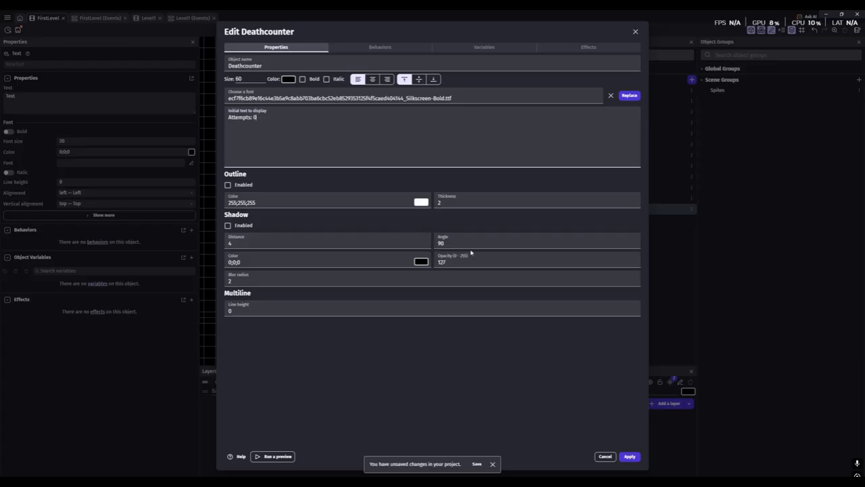
click(629, 456)
Step: Place Deathcounter in the scene just above the Player and change its text colour to white
drag(602, 209, 262, 184)
double_click(379, 212)
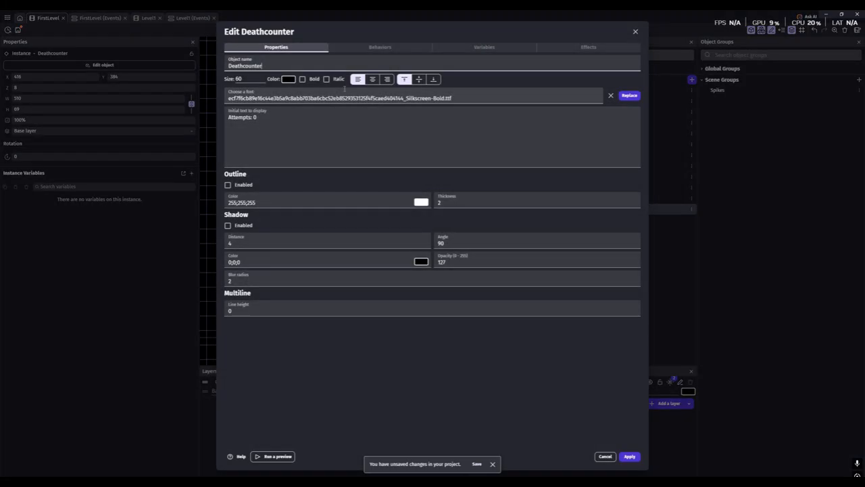
click(283, 79)
click(423, 137)
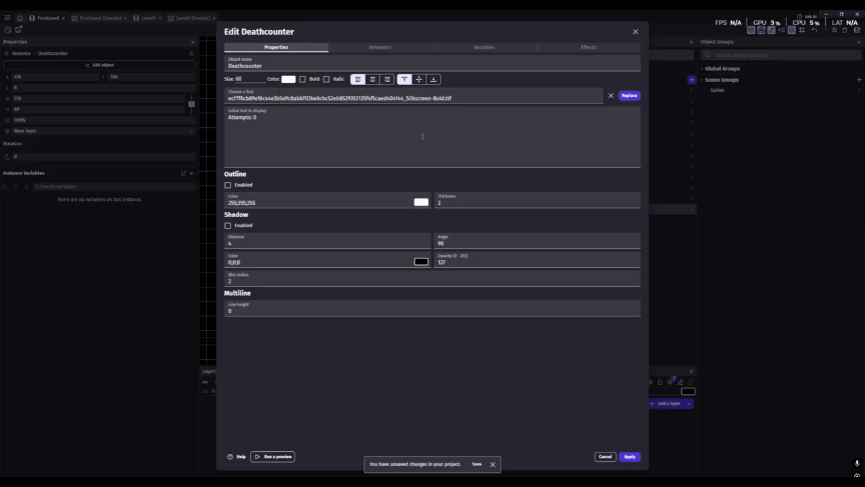
click(630, 456)
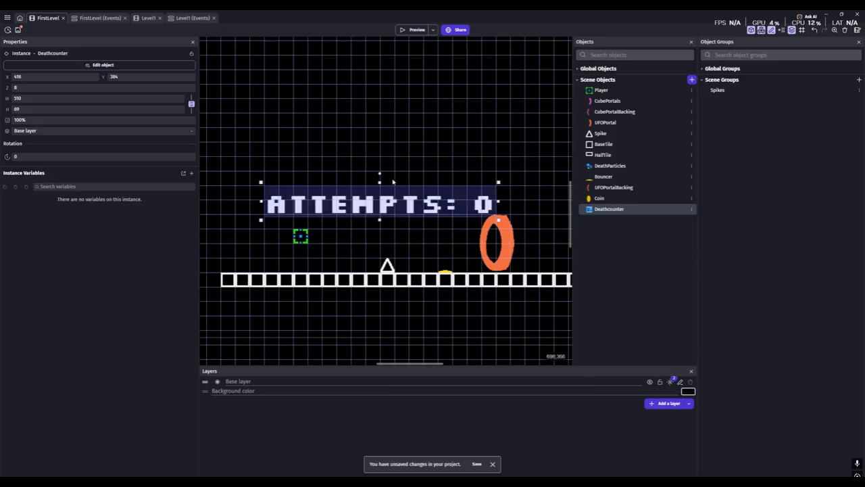
Step: Move the Deathcounter text slightly to the left above the Player and check its placement over the level
click(446, 334)
scroll(447, 334, down, 4)
mouse_move(438, 249)
mouse_down()
mouse_move(426, 239)
mouse_move(428, 248)
mouse_up()
click(436, 220)
scroll(280, 234, down, 4)
scroll(231, 247, down, 2)
scroll(266, 276, up, 3)
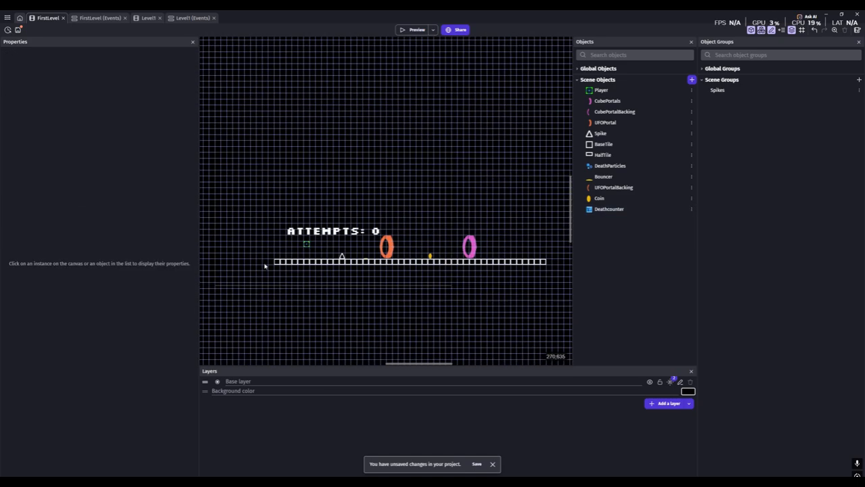
click(94, 18)
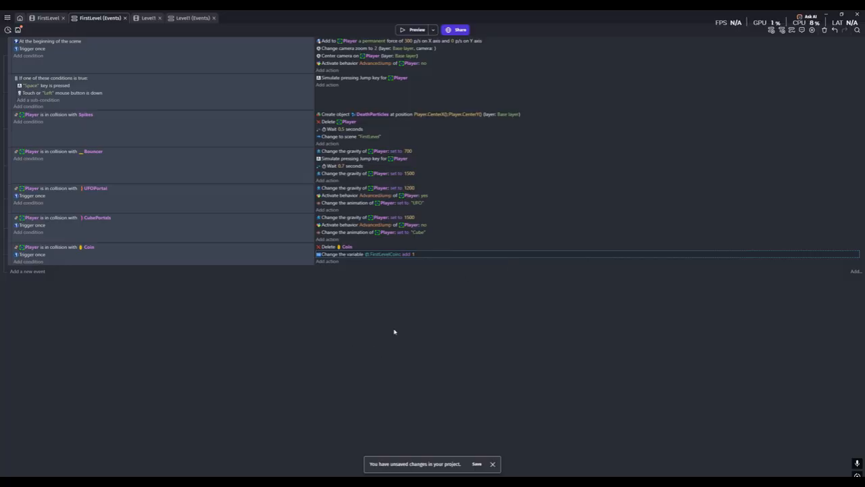
click(29, 271)
click(330, 270)
key(Escape)
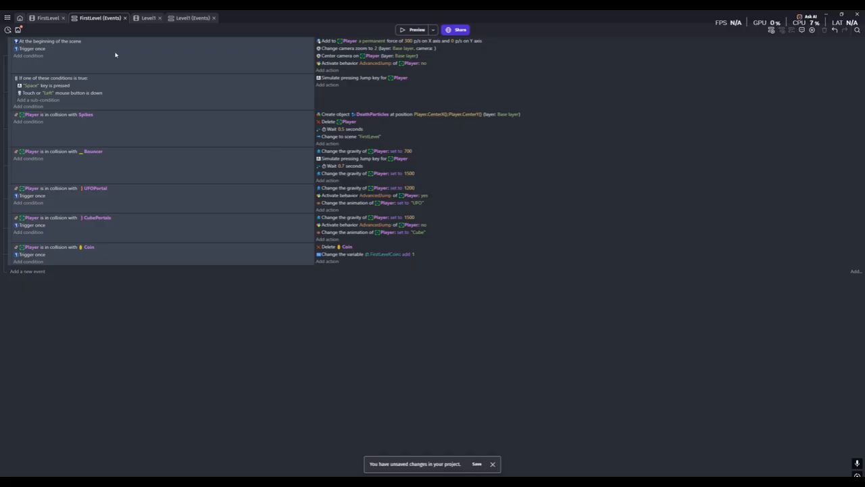
Step: Add a number scene variable named Deaths with value 0 to FirstLevel and apply it
click(42, 18)
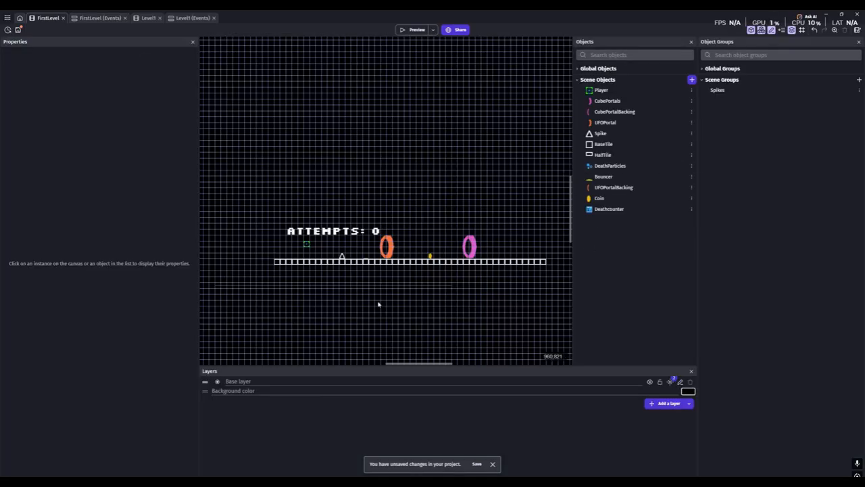
right_click(493, 303)
click(532, 384)
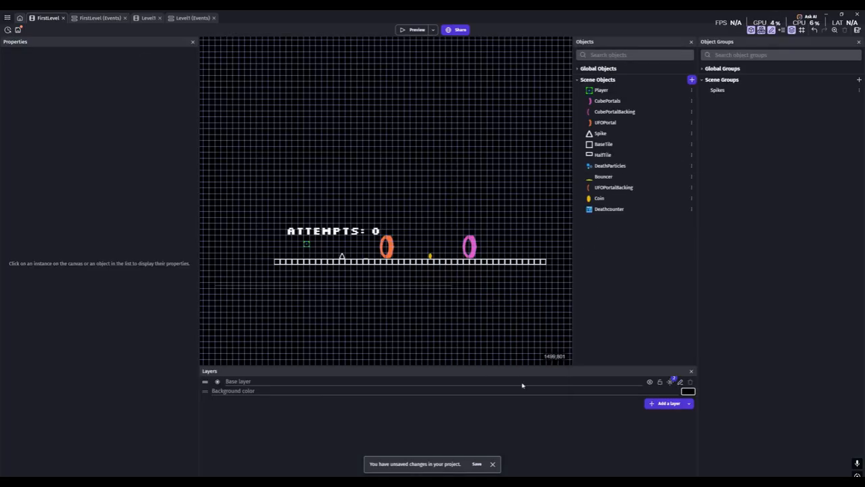
click(365, 291)
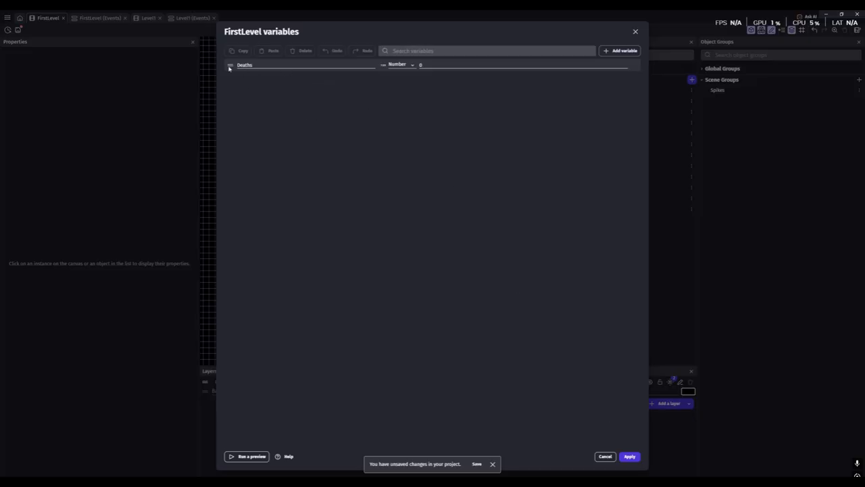
click(630, 456)
Step: Add a new event to the FirstLevel events with a Text action that changes Deathcounter's text
click(102, 18)
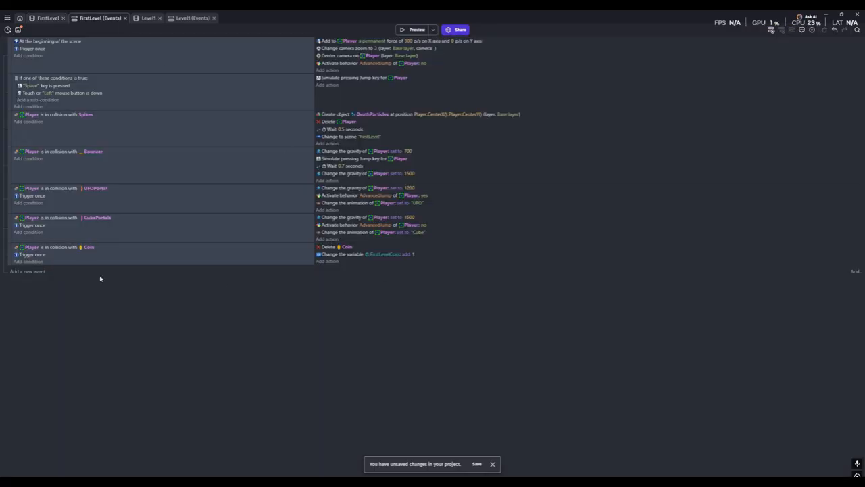
click(30, 273)
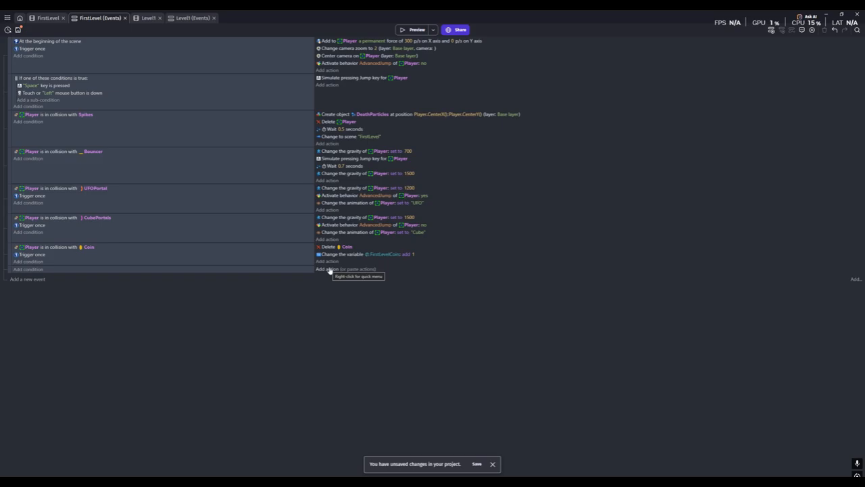
click(329, 270)
text(chan)
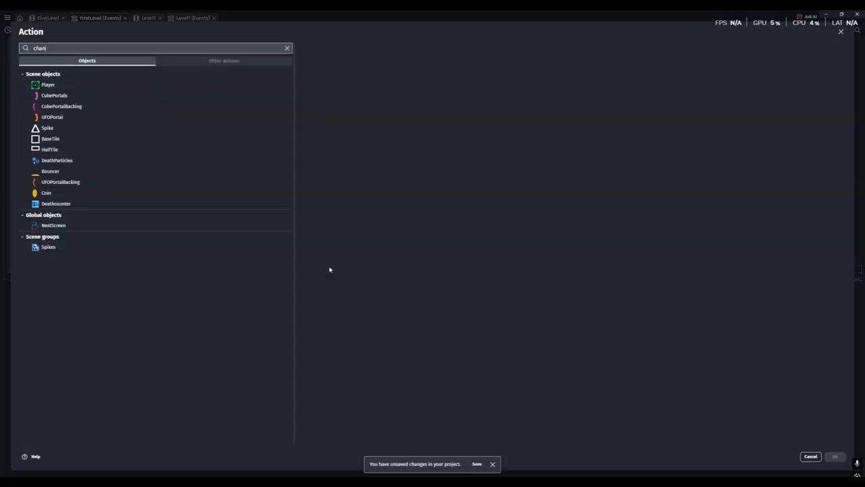
text(ge)
double_click(61, 47)
text(text)
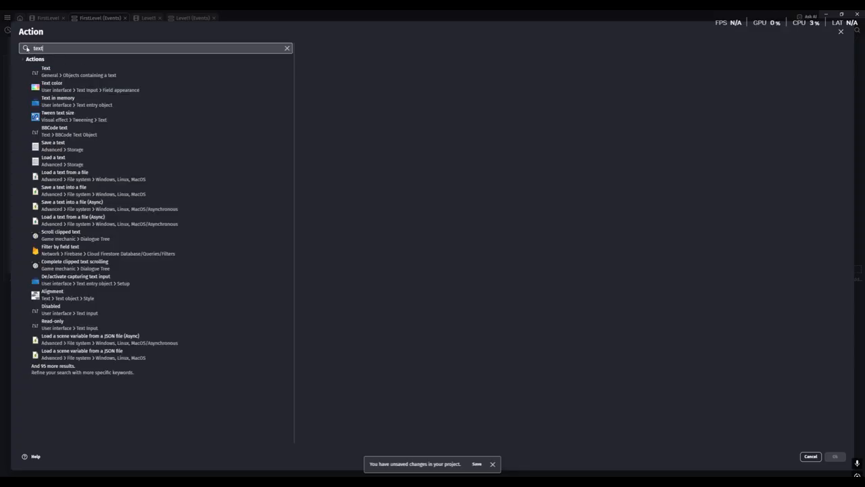
click(46, 71)
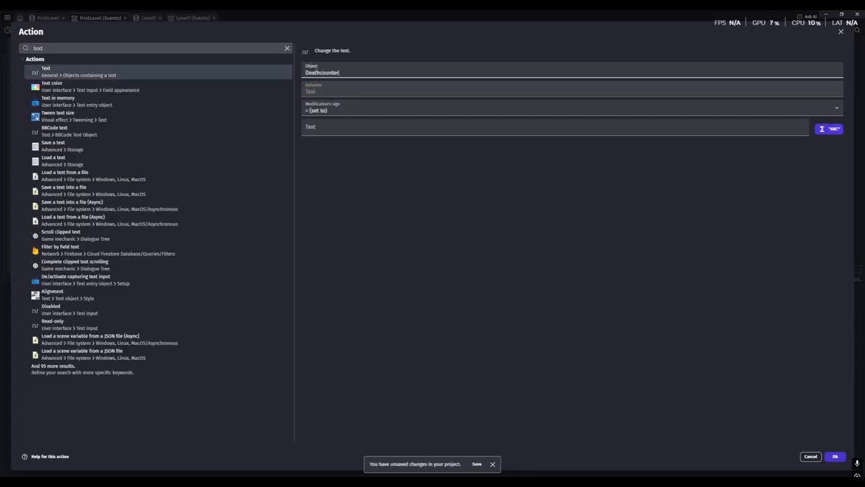
Step: Enter the quoted string "Attempts:" as the text value for Deathcounter
click(330, 128)
text("")
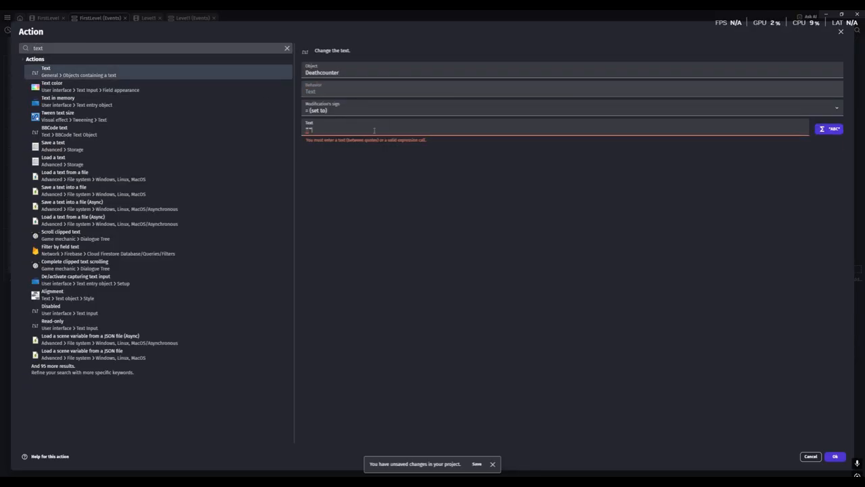
text(At)
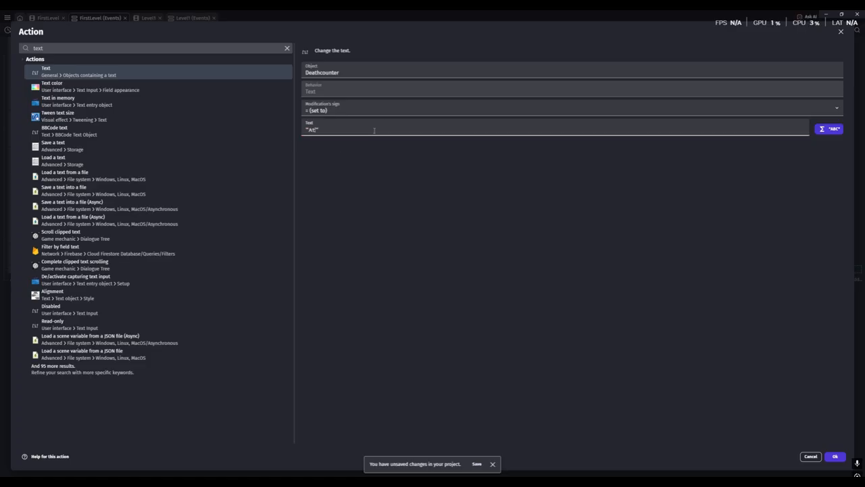
text(tempts:)
Step: Append + GlobalVariableString(Deaths) to the "Attempts:" text expression, with the function name spelled correctly
text(+ GlobalVarible)
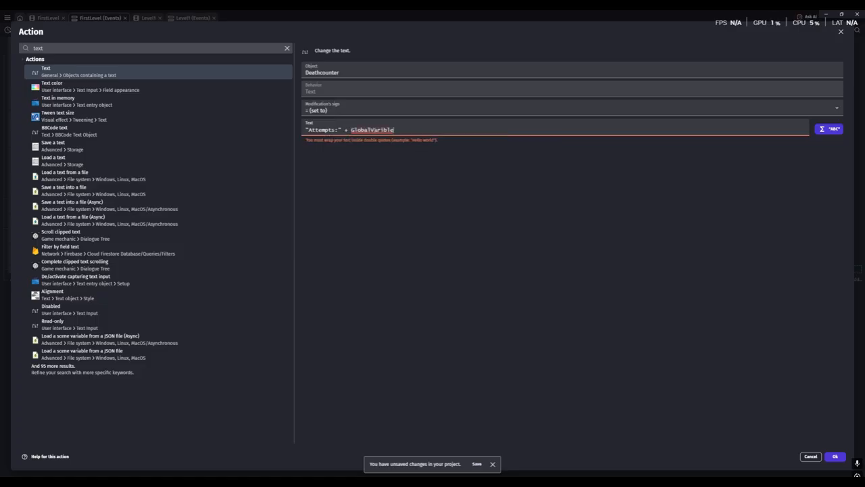
text(String())
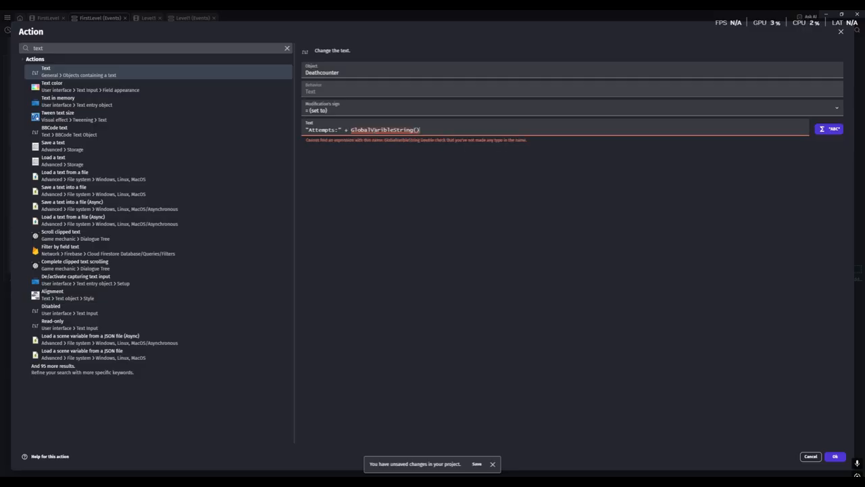
text(Deaths)
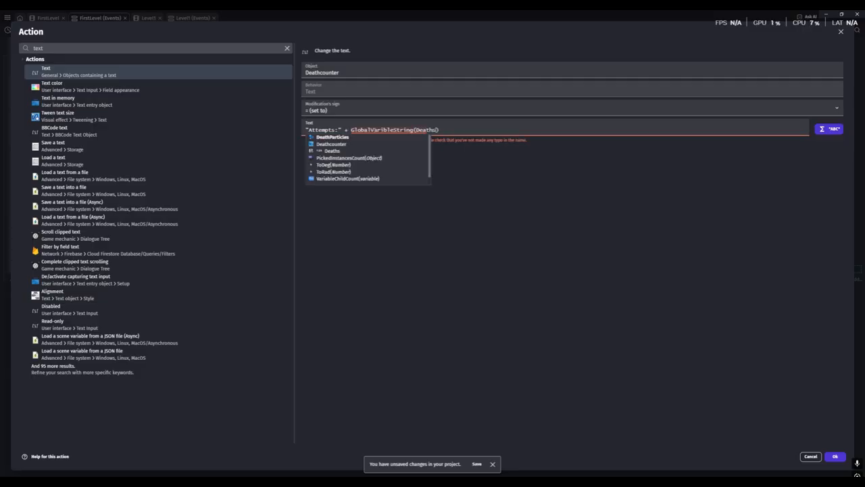
click(449, 130)
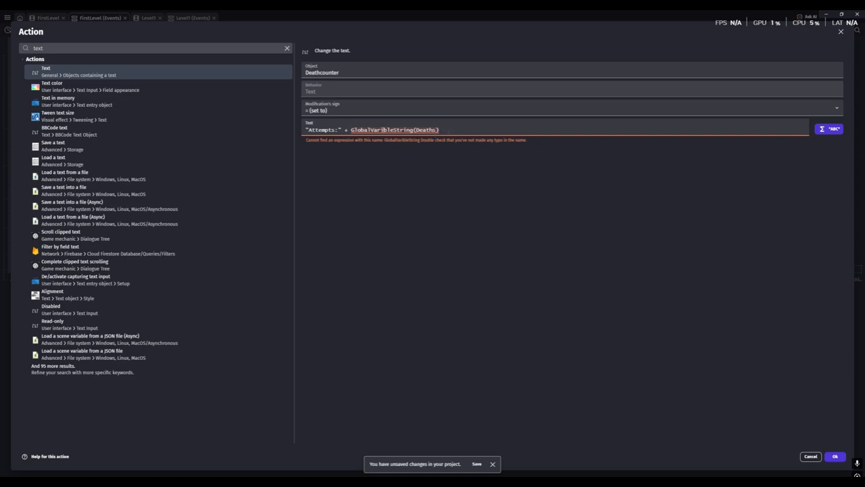
click(382, 129)
text(a)
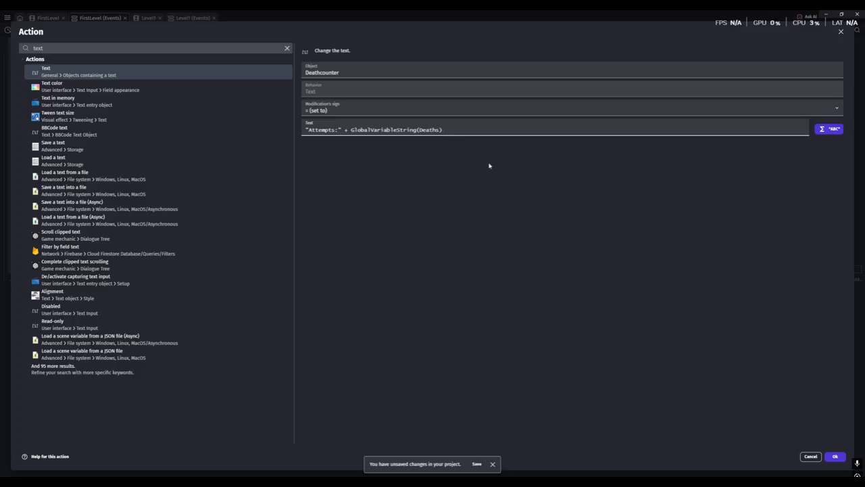
click(472, 157)
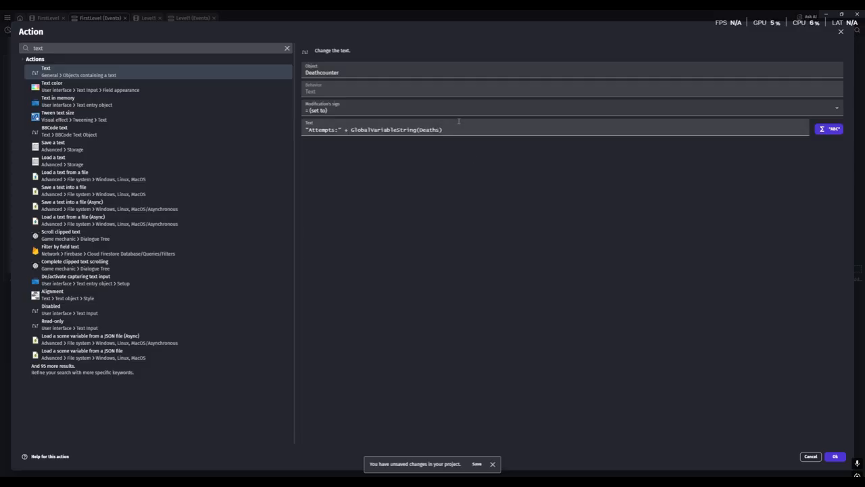
Step: Try replacing GlobalVariableString(Deaths) in the text expression with the word Attempts
drag(458, 132, 350, 129)
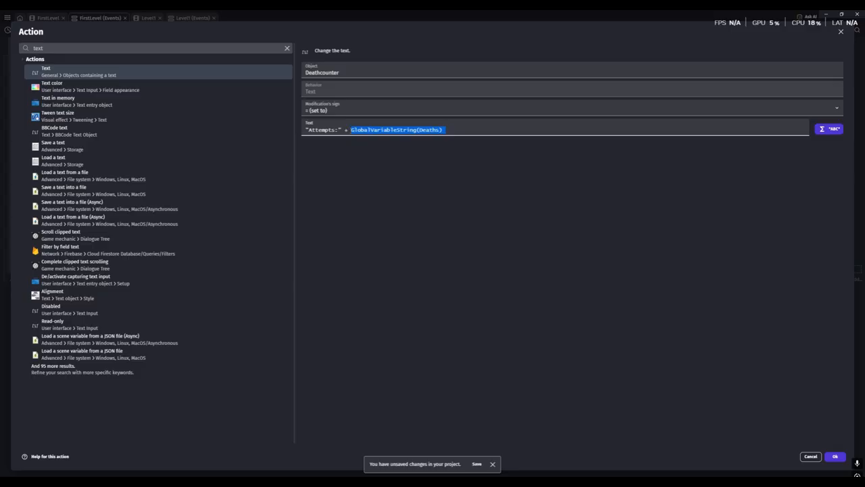
click(443, 130)
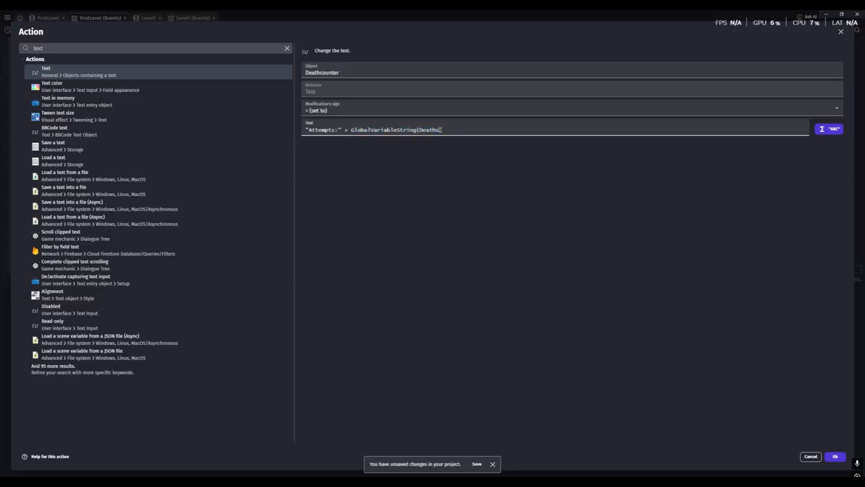
drag(442, 130, 350, 130)
key(BackSpace)
text(Attepmts)
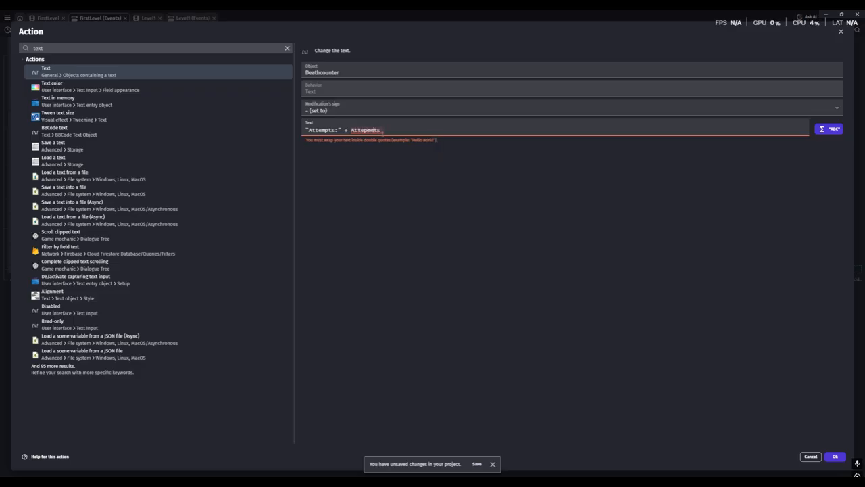
key(Left)
key(Left)
key(Left)
key(BackSpace)
key(BackSpace)
text(m)
Step: Put the Deaths scene variable after the plus sign so the expression reads "Attempts:" + Deaths
drag(382, 130, 351, 130)
text(Dera)
text(ath)
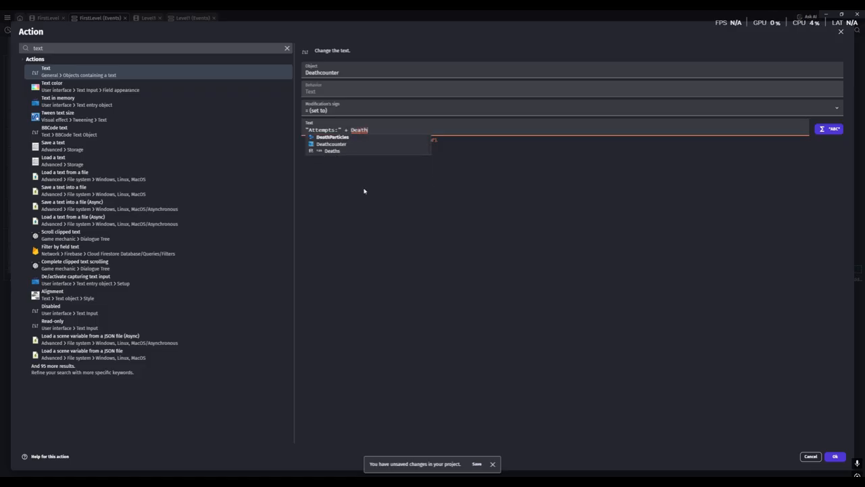
click(331, 150)
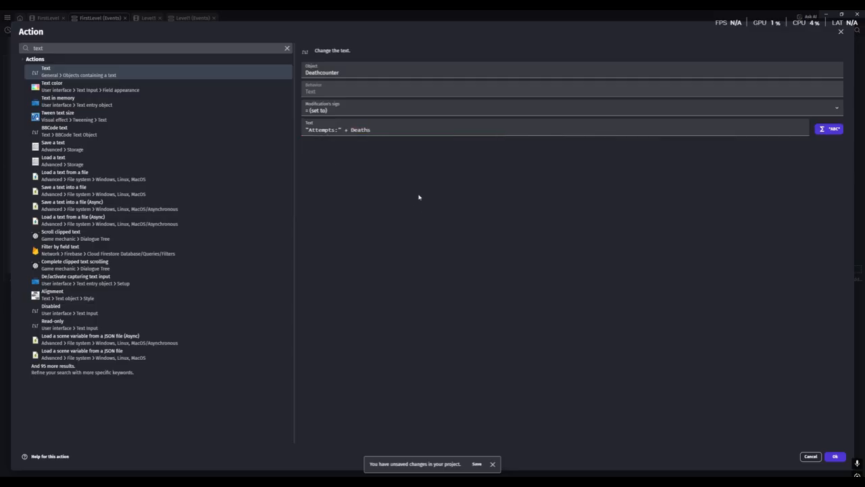
Step: Apply the "Attempts:" + Deaths text action to Deathcounter and playtest the level to check the counter
click(835, 456)
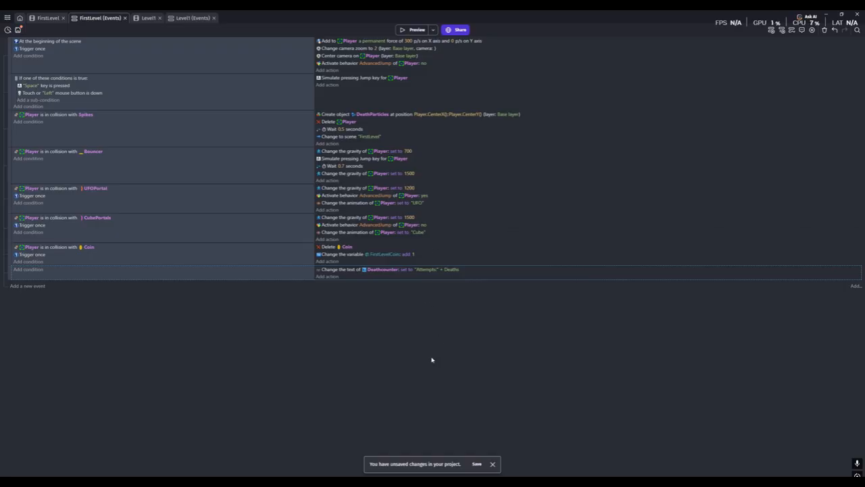
click(423, 31)
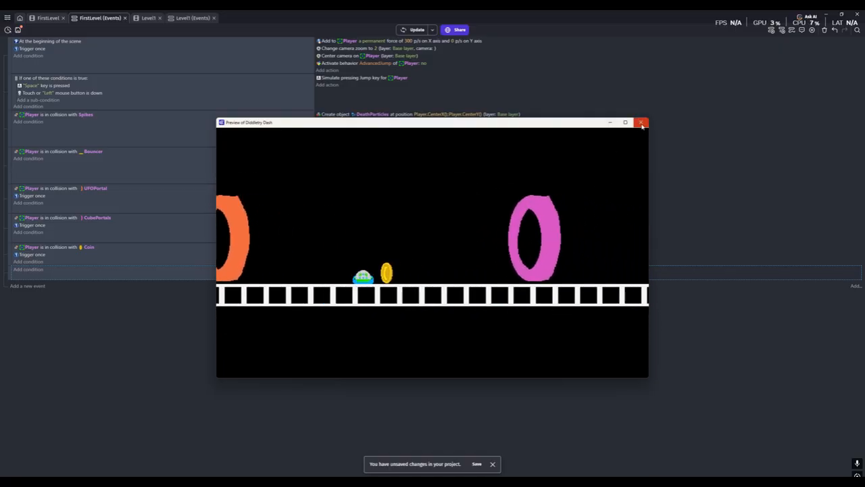
click(642, 125)
click(415, 30)
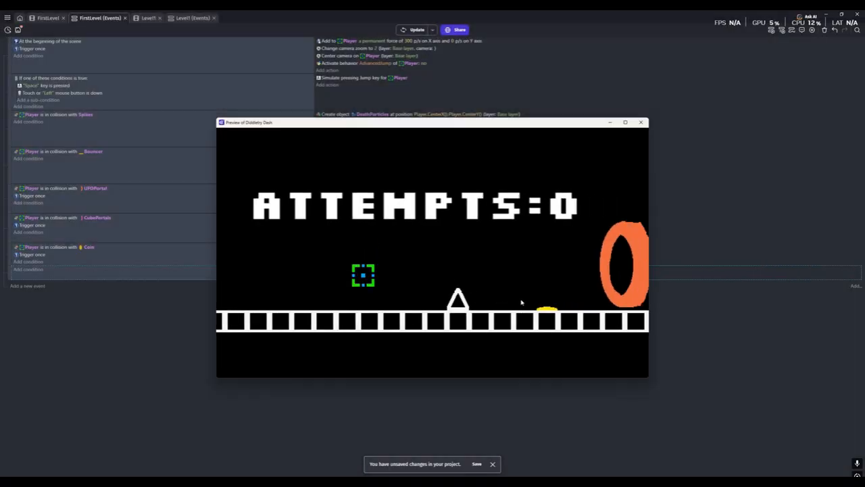
click(641, 123)
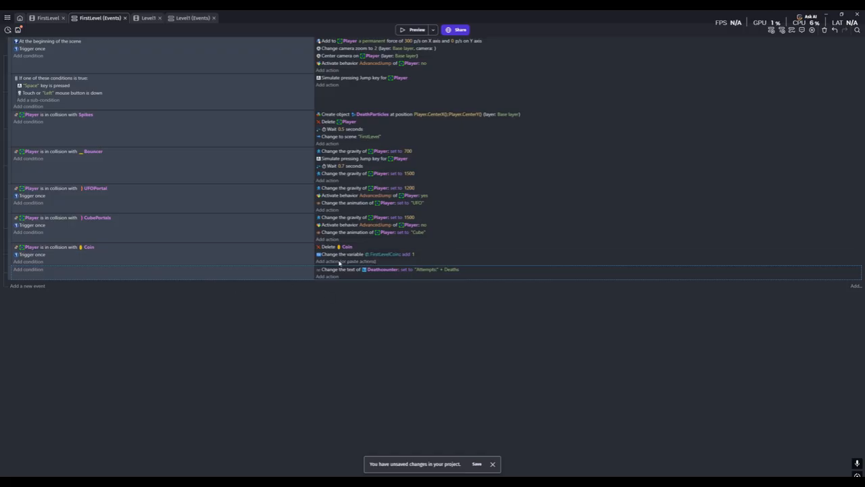
Step: Copy the Coin event's add 1 variable action into the Spikes collision event as its first action
click(407, 257)
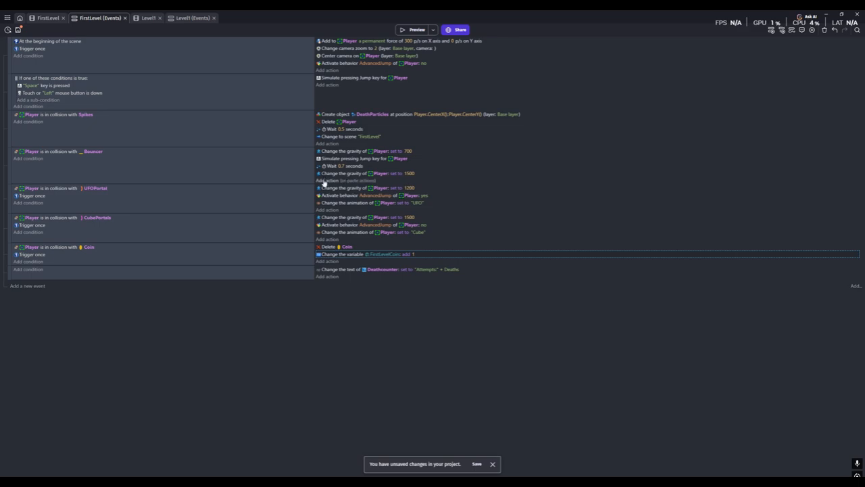
click(327, 139)
key(ctrl+v)
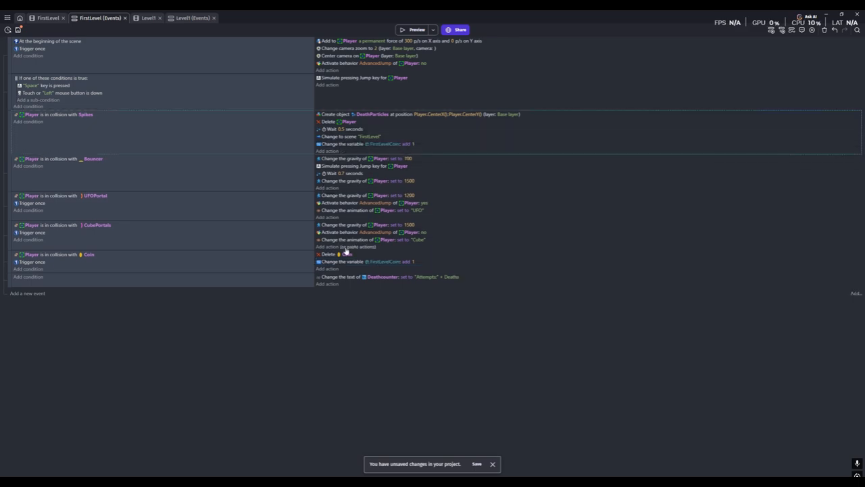
drag(335, 145, 331, 114)
Step: Switch the copied action in the Spikes collision event to the Deaths variable and preview the level
click(381, 115)
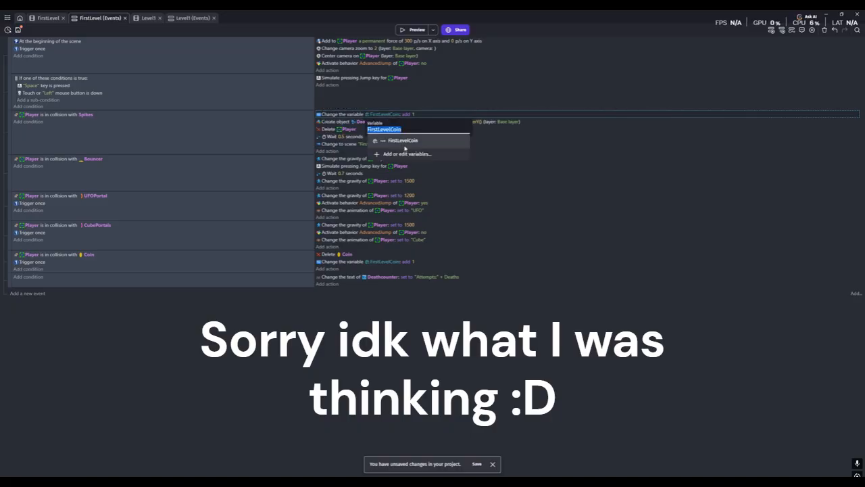
key(BackSpace)
click(399, 143)
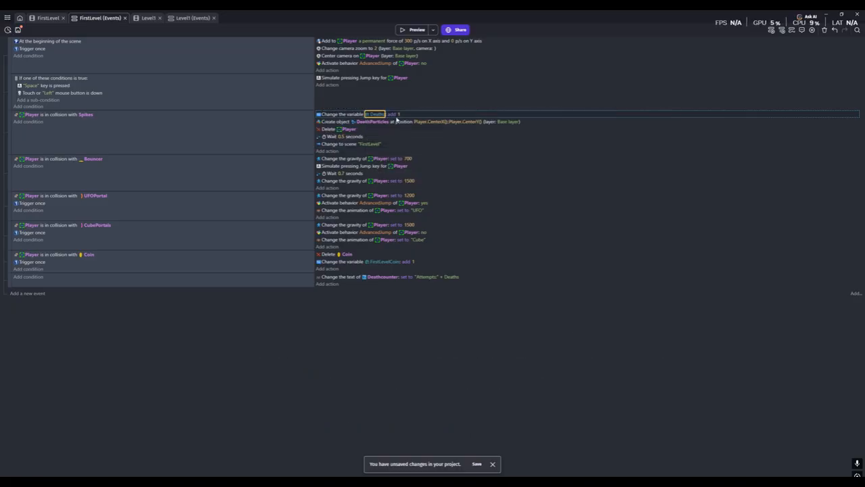
click(415, 30)
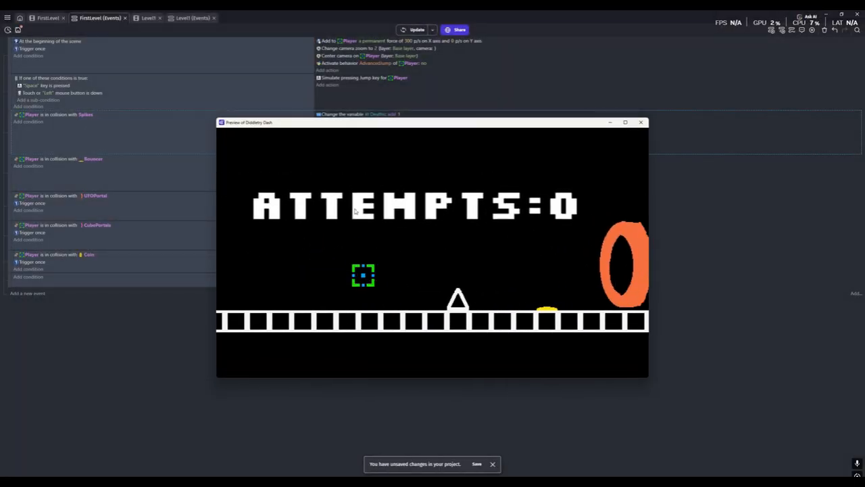
click(640, 123)
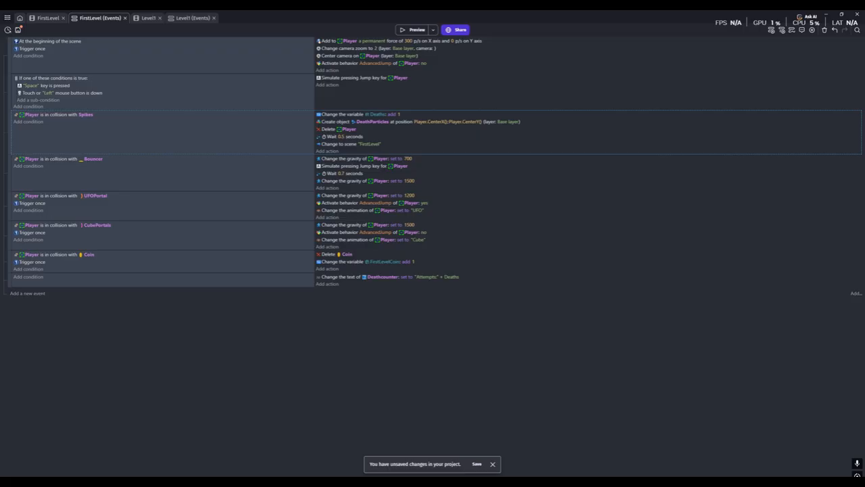
Step: Add a Save a text action to the Spikes collision event with storage name "Death" and group "Deaths"
click(326, 152)
text(save)
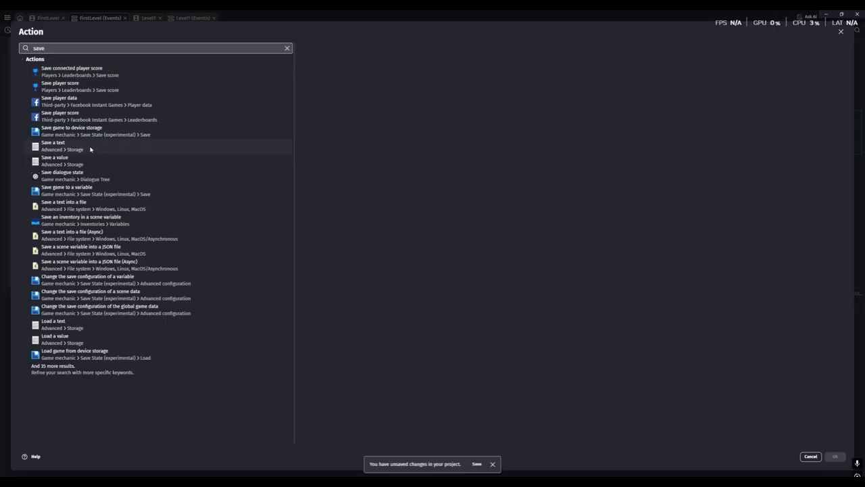
click(90, 146)
text(")
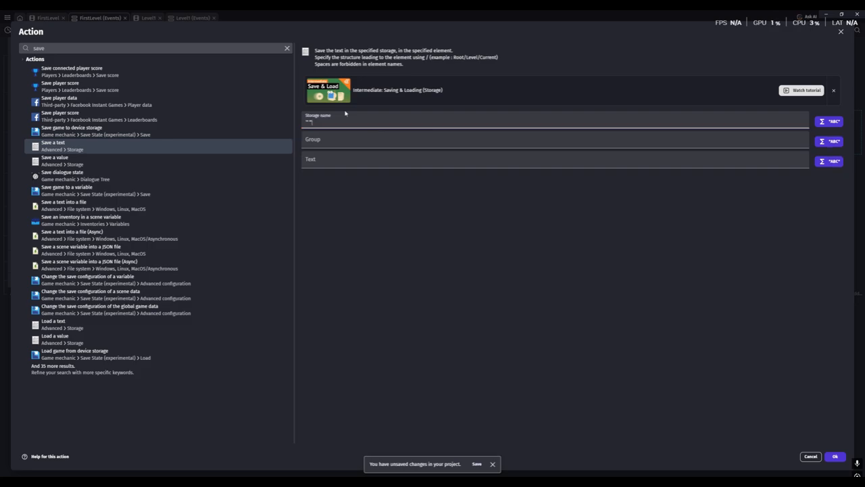
text(Death)
click(332, 143)
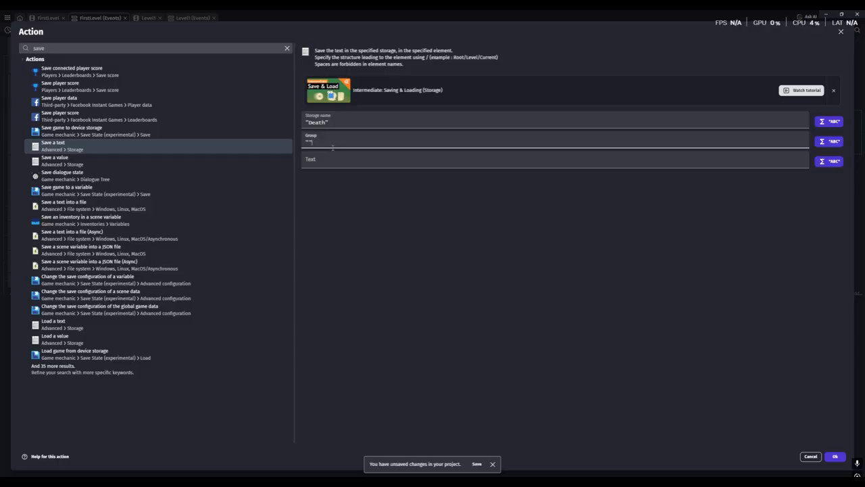
text("Deaths)
Step: Set the saved text to ToJSON(Deaths) and move the save action directly below the Deaths add 1 action
click(335, 164)
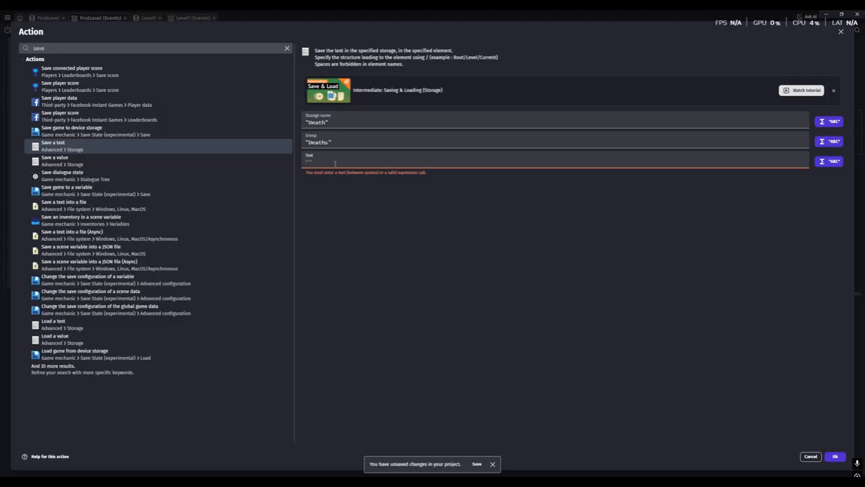
text(To)
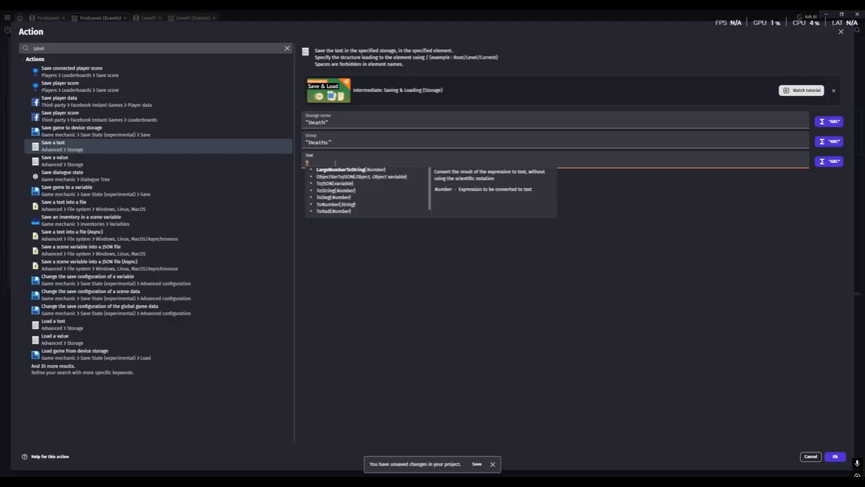
text(JSON)
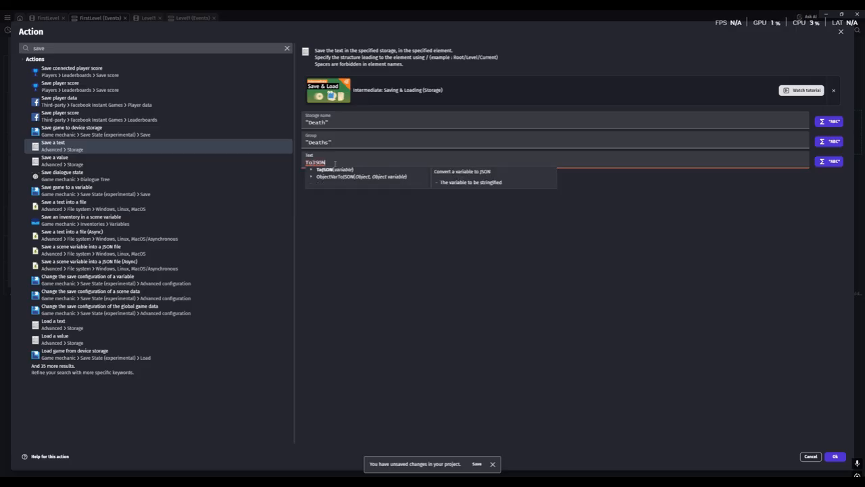
key(Return)
text(Deaths)
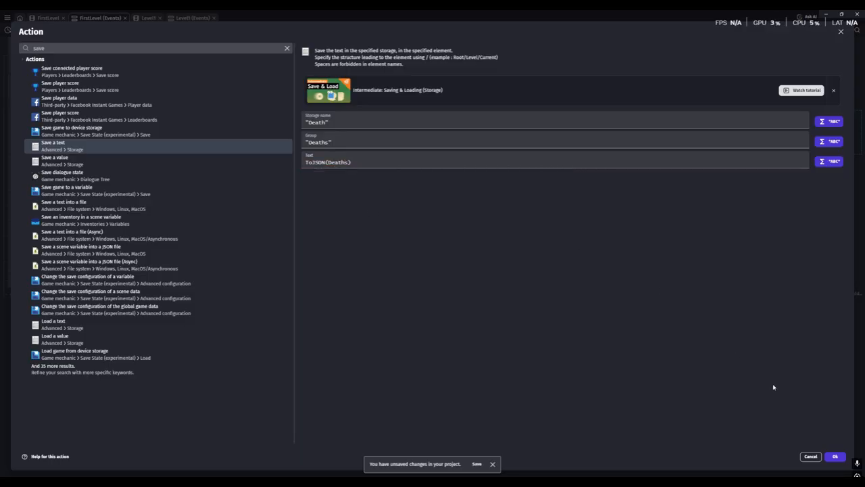
click(834, 456)
drag(332, 152, 332, 118)
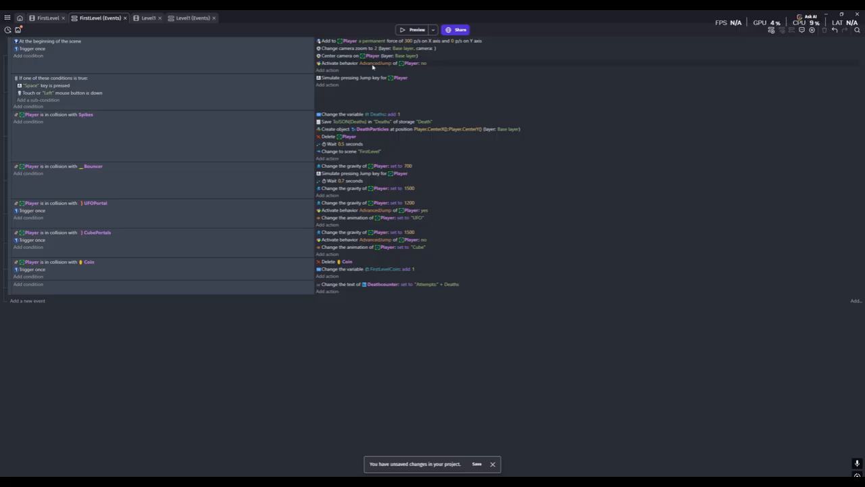
Step: Add a Load a text action to the beginning-of-scene event with storage name "Death" and group "Deaths"
click(332, 71)
text(load)
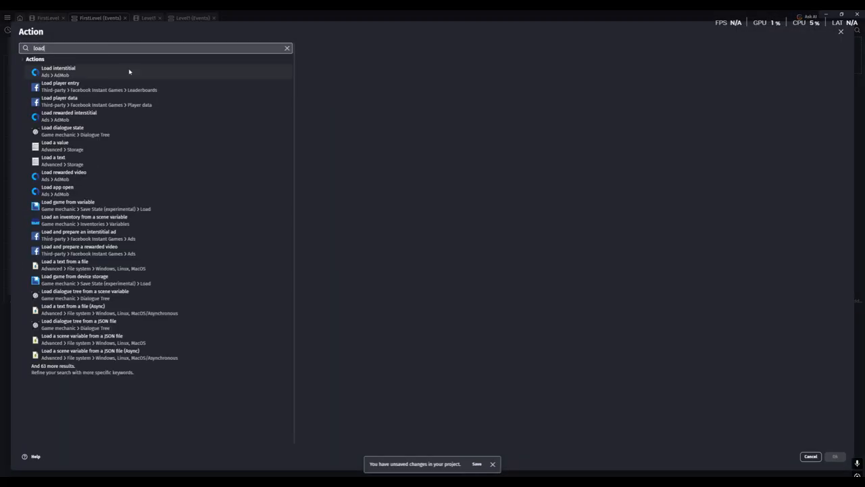
click(67, 161)
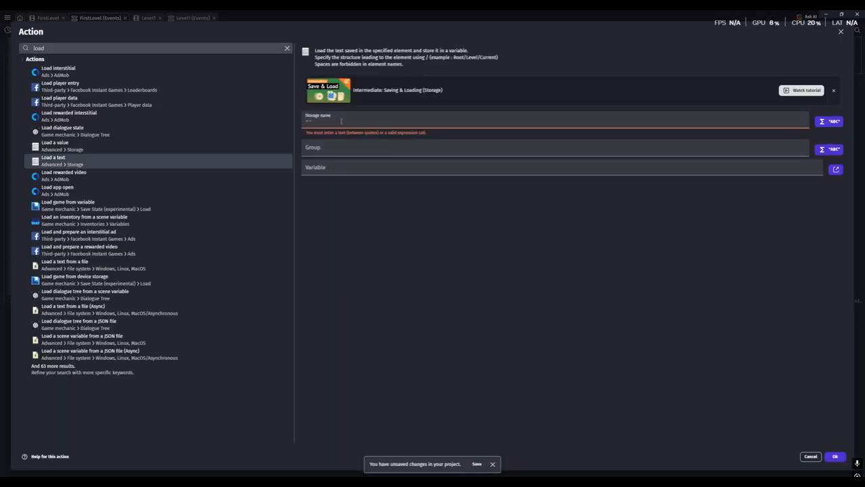
text(Deaths)
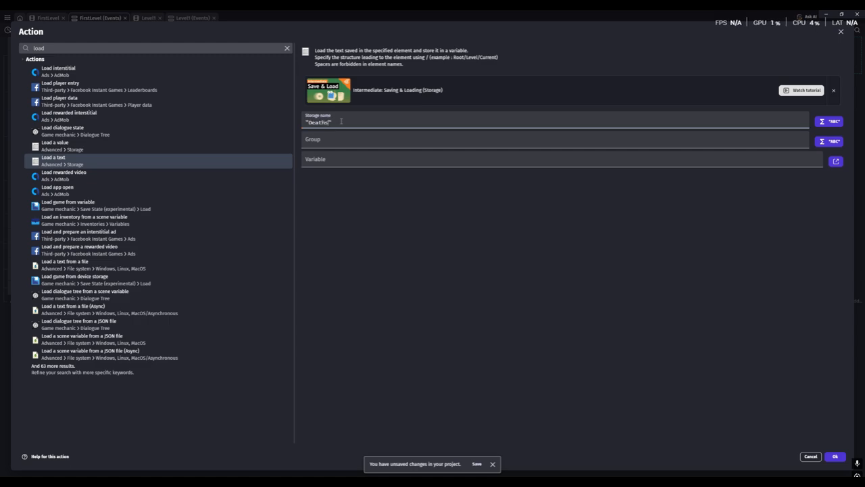
click(349, 144)
text("")
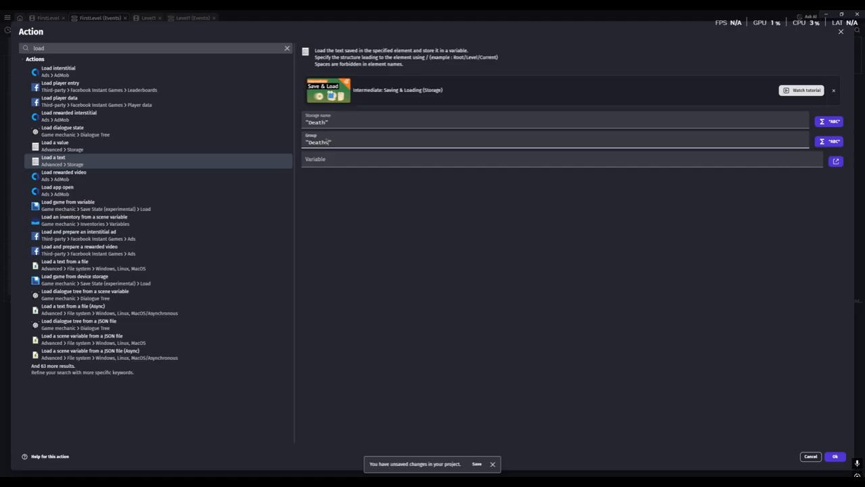
Step: Store the loaded text in the Deaths variable and playtest the attempts counter
click(331, 160)
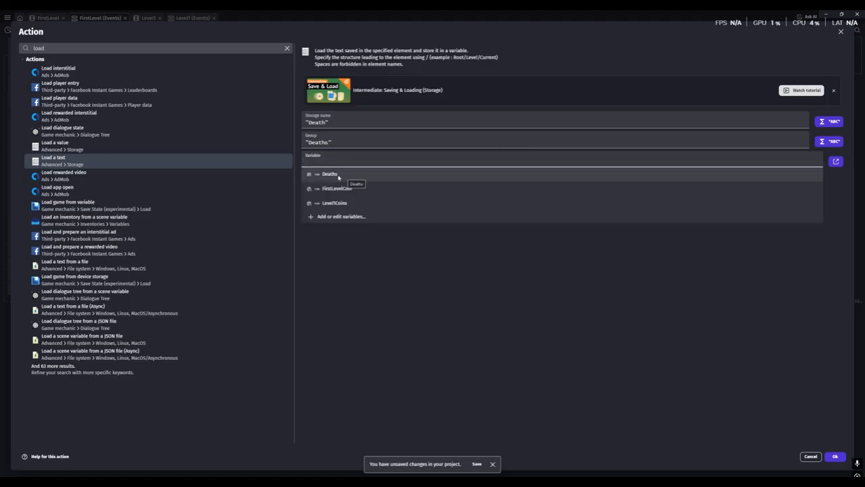
click(329, 173)
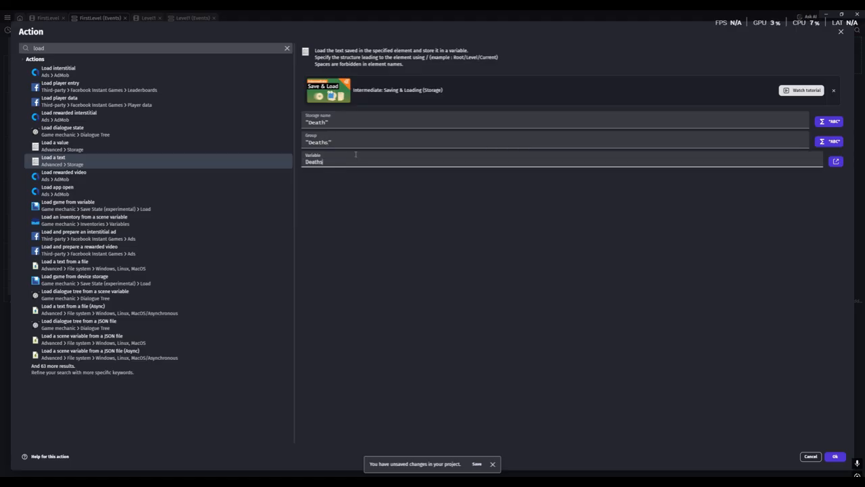
click(836, 457)
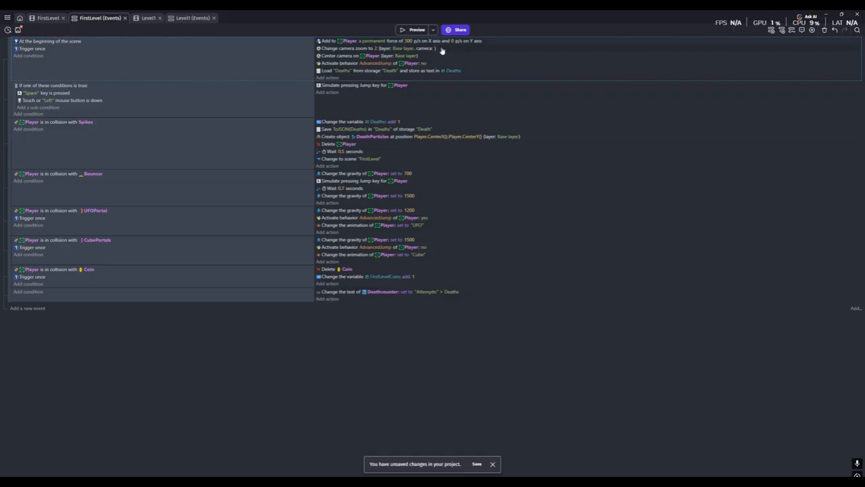
click(415, 29)
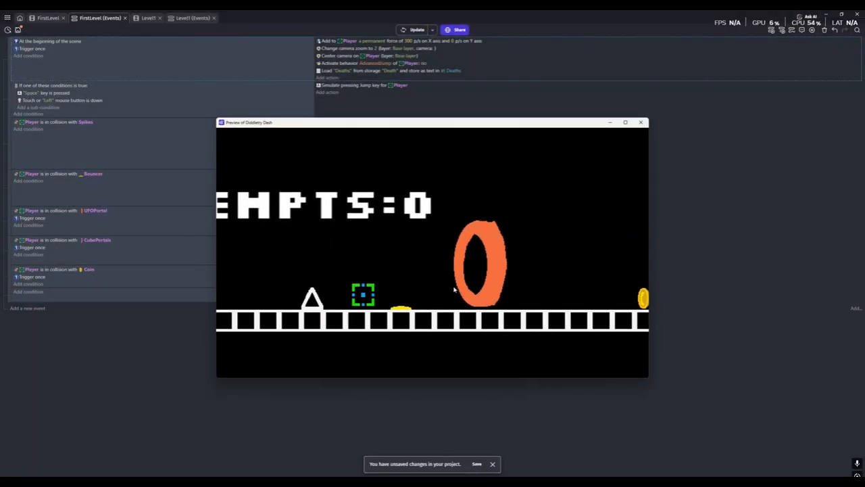
click(640, 123)
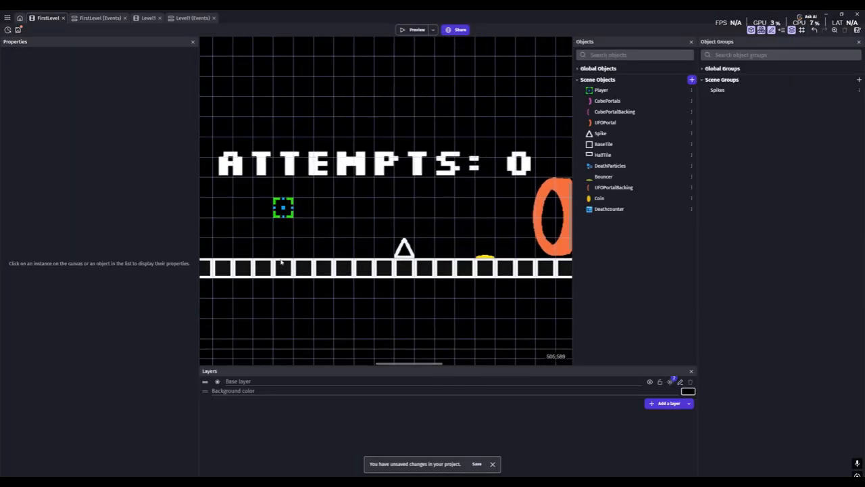
Step: Place a BaseTile in the FirstLevel scene ahead of the player at X 576, Y 448 and preview it
scroll(322, 228, down, 2)
scroll(340, 203, up, 3)
click(604, 143)
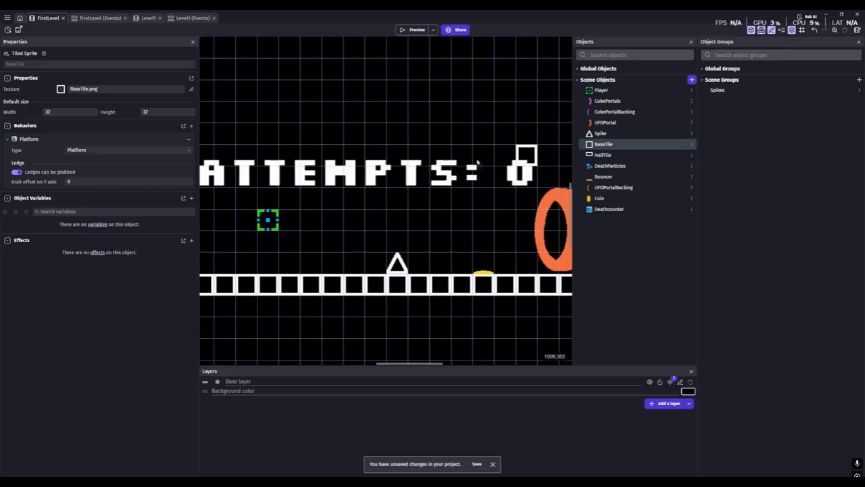
drag(348, 217, 325, 196)
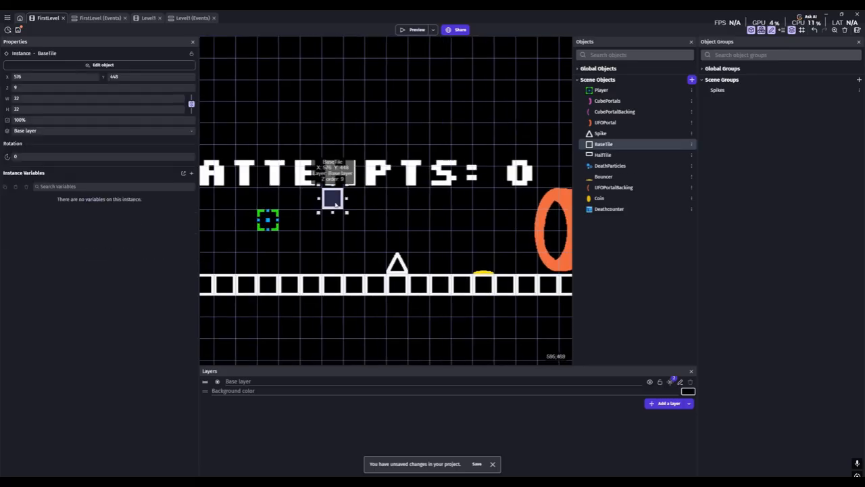
click(415, 30)
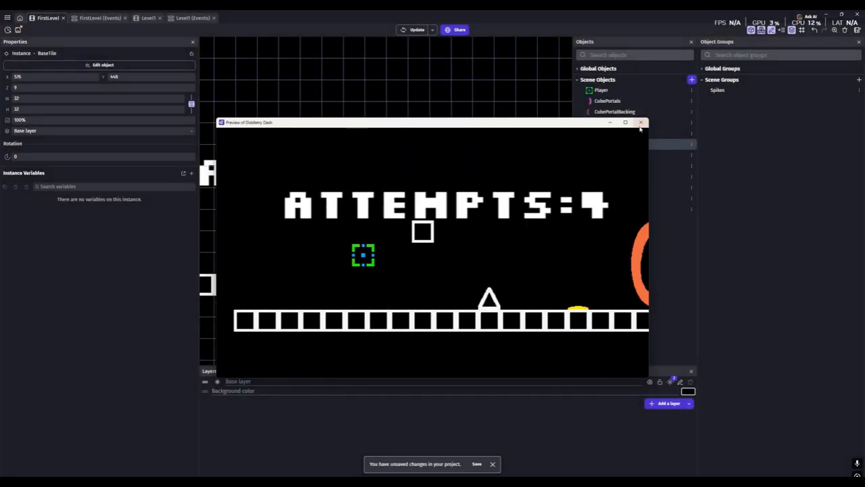
click(641, 123)
Step: Delete the spike on the ground and turn the floating BaseTile into a 256-wide platform at X 576, Y 480
click(397, 263)
key(Delete)
click(338, 198)
drag(344, 198, 401, 201)
click(401, 200)
Step: Playtest the level with the widened platform and check the saved attempts counter
click(414, 29)
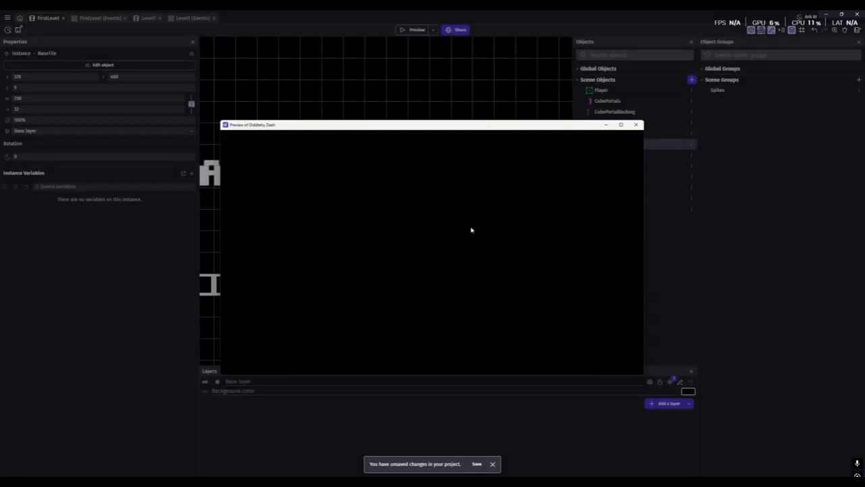
click(641, 122)
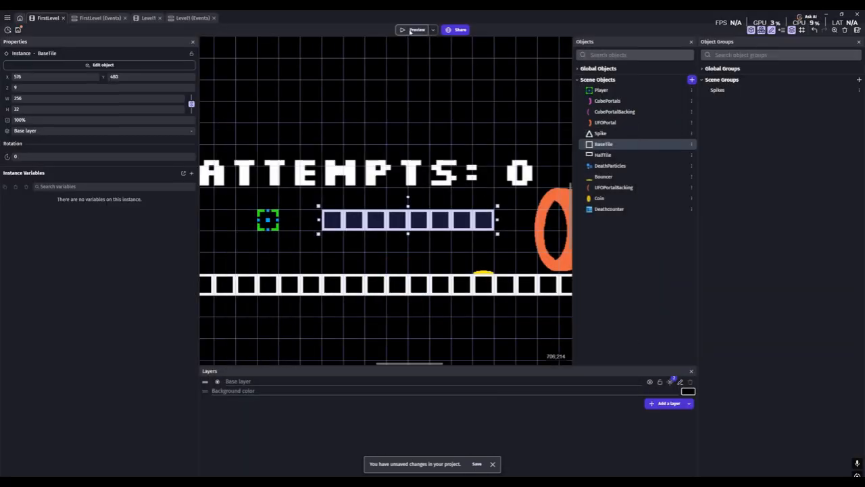
click(415, 30)
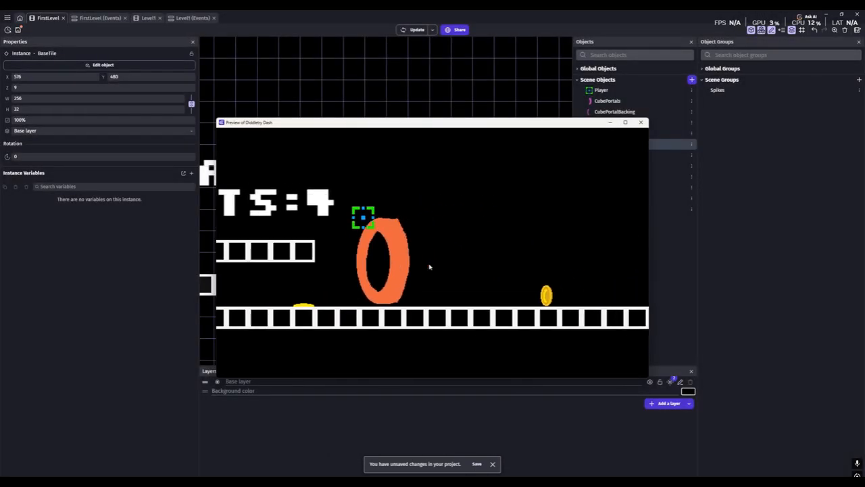
click(641, 122)
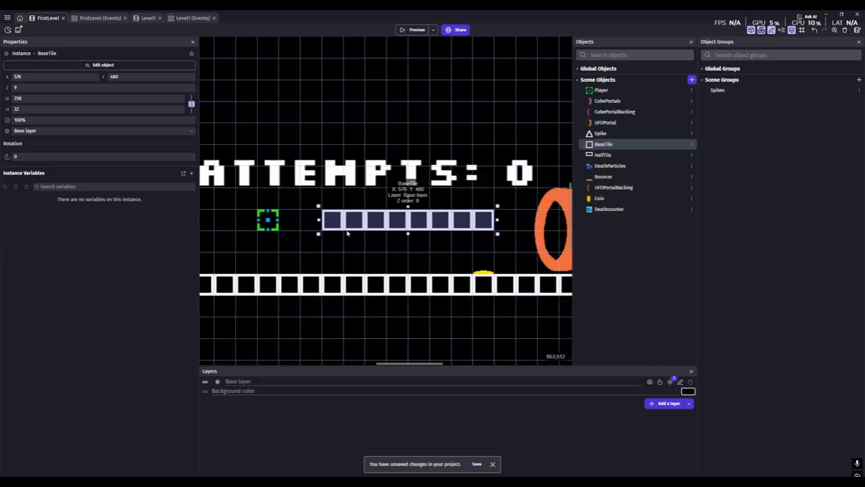
scroll(365, 224, down, 1)
scroll(405, 229, down, 2)
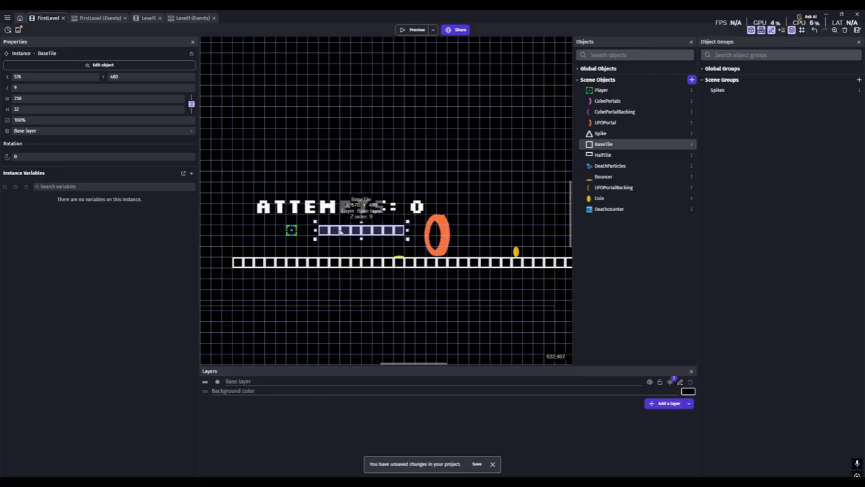
Step: Delete the floating BaseTile platform from the FirstLevel scene
key(Delete)
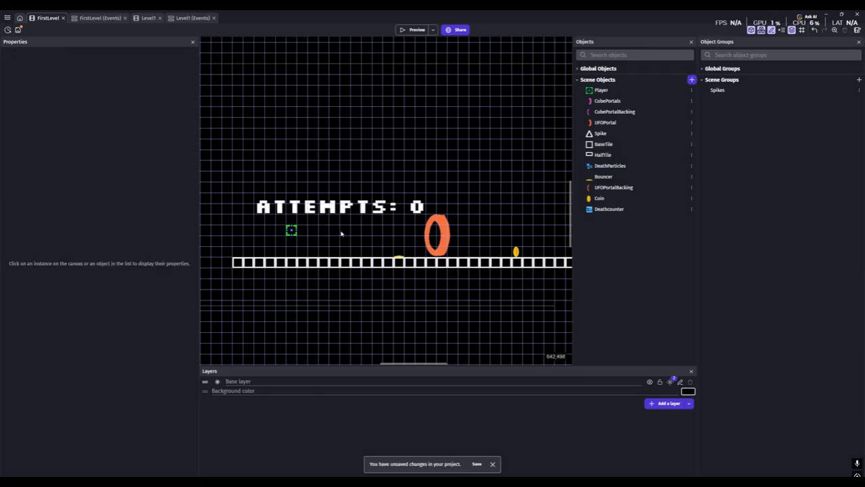
click(97, 19)
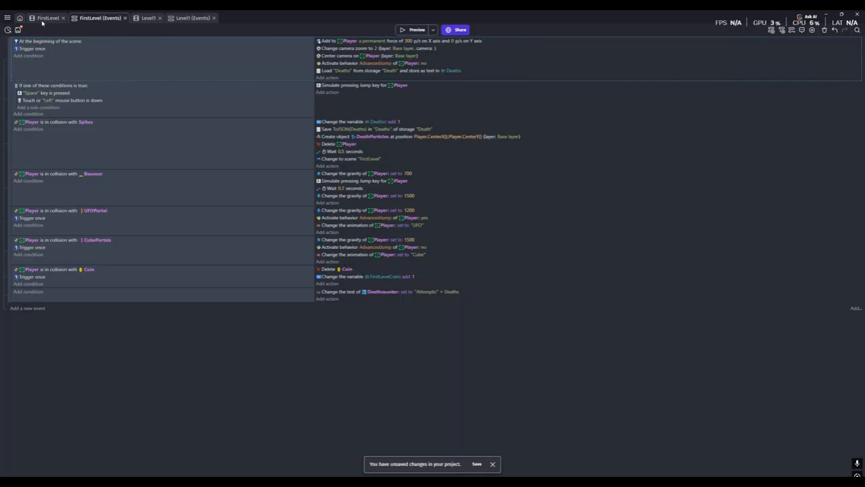
click(42, 18)
Step: Create a scene object group named Tiles containing BaseTile and HalfTile, without adding group variables
click(859, 79)
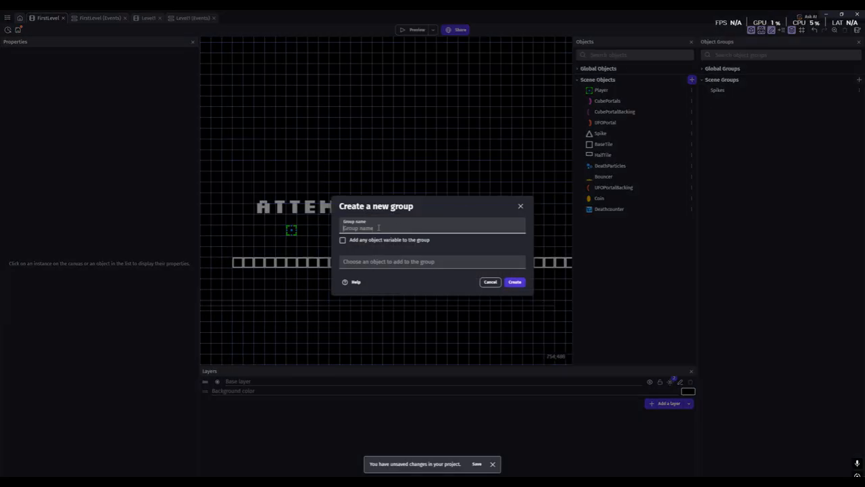
text(Tiles)
click(380, 262)
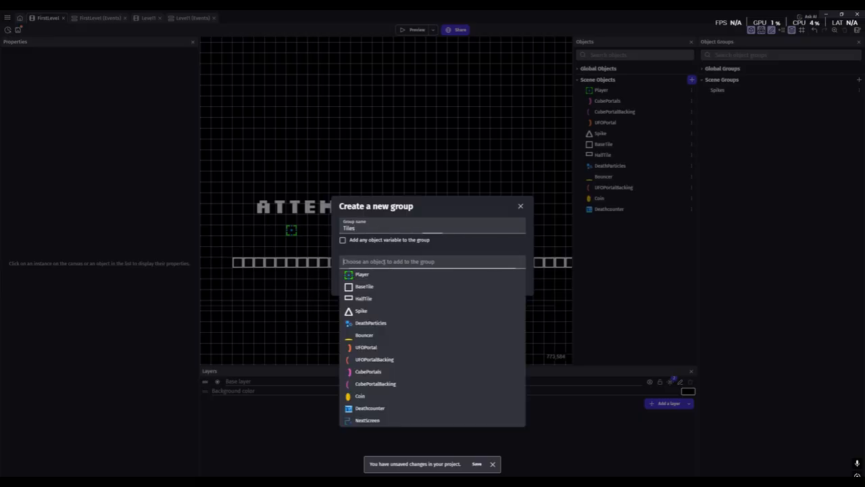
click(365, 287)
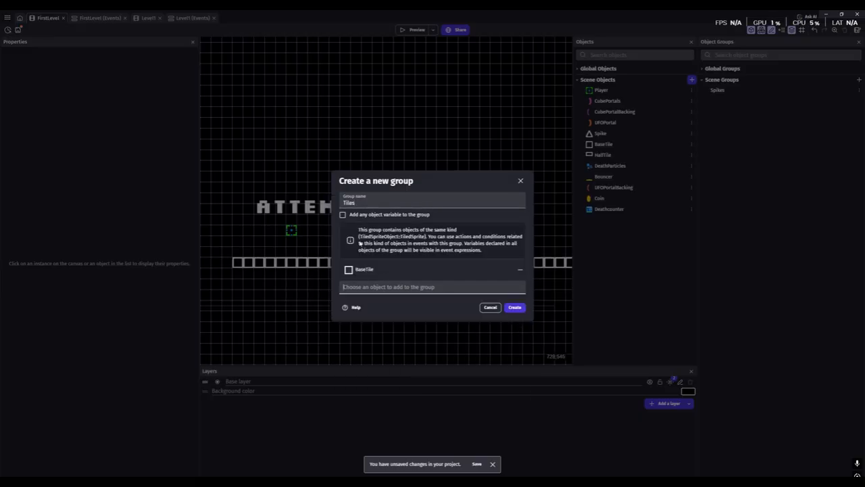
click(365, 287)
click(368, 309)
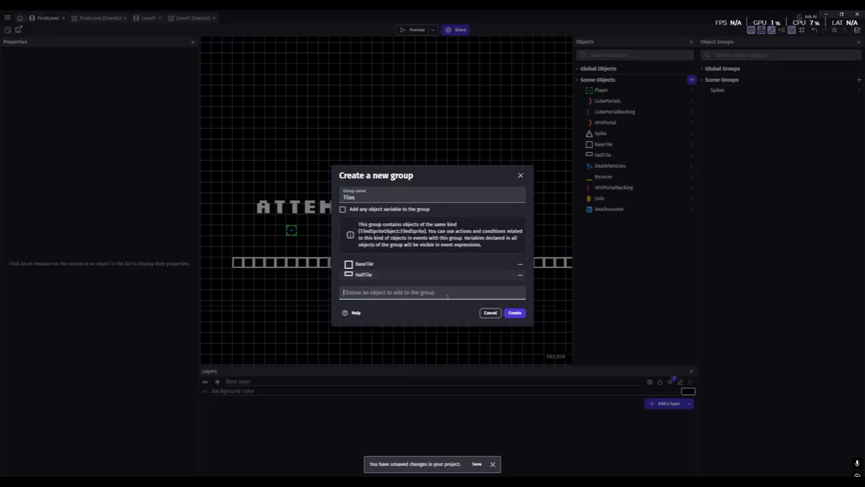
click(516, 313)
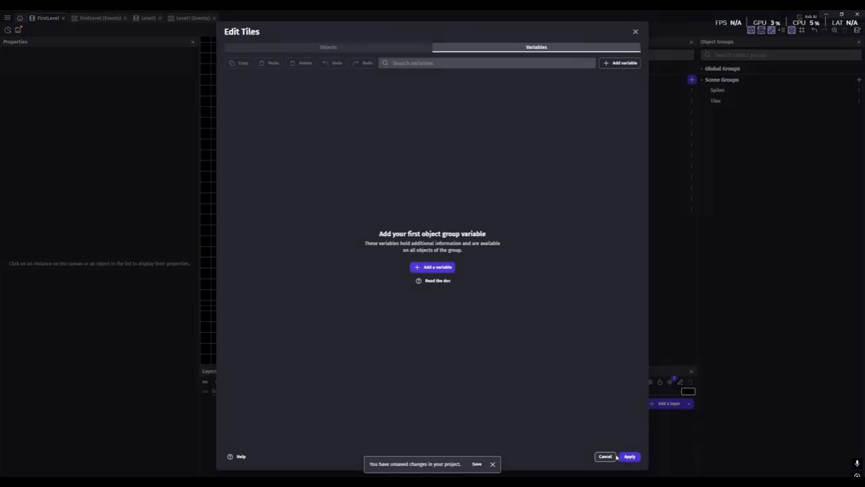
click(628, 456)
Step: Duplicate the Spikes collision event in the FirstLevel events and make the copy check the Player's collision with Tiles
scroll(359, 259, up, 1)
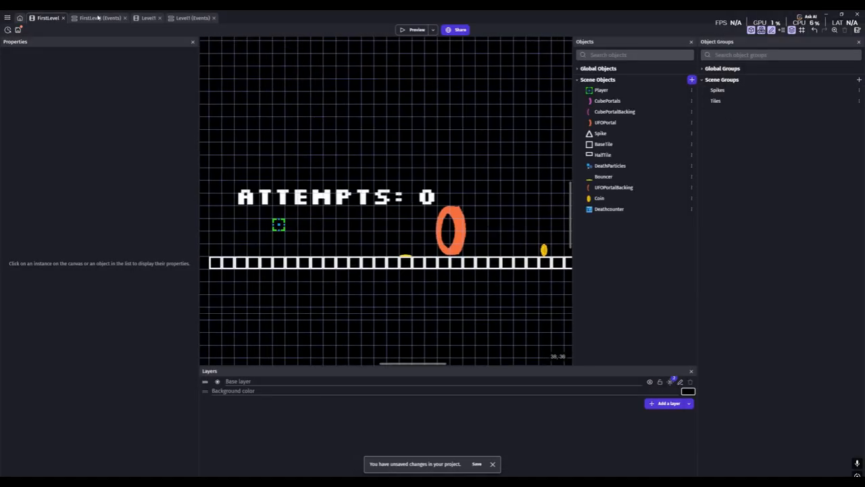
click(100, 17)
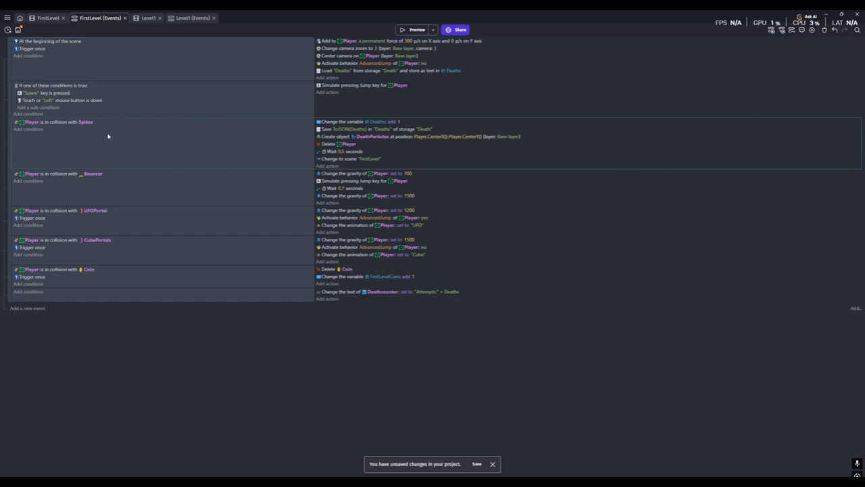
key(ctrl+v)
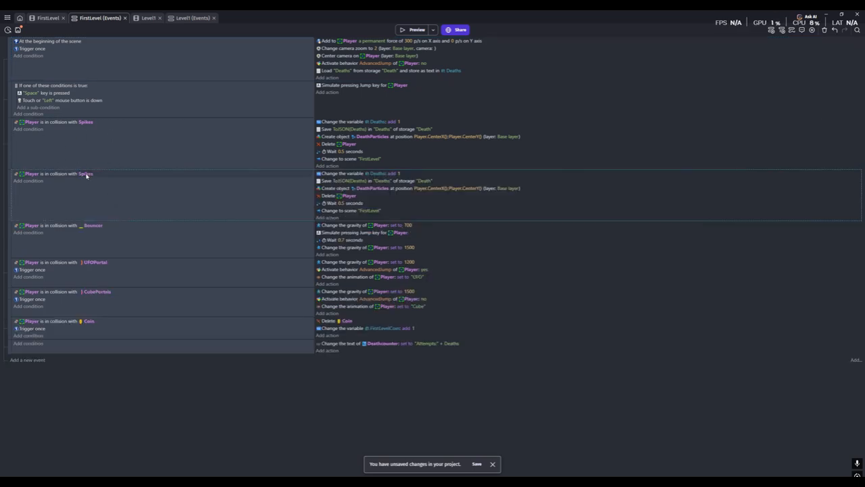
click(86, 176)
text(tiles)
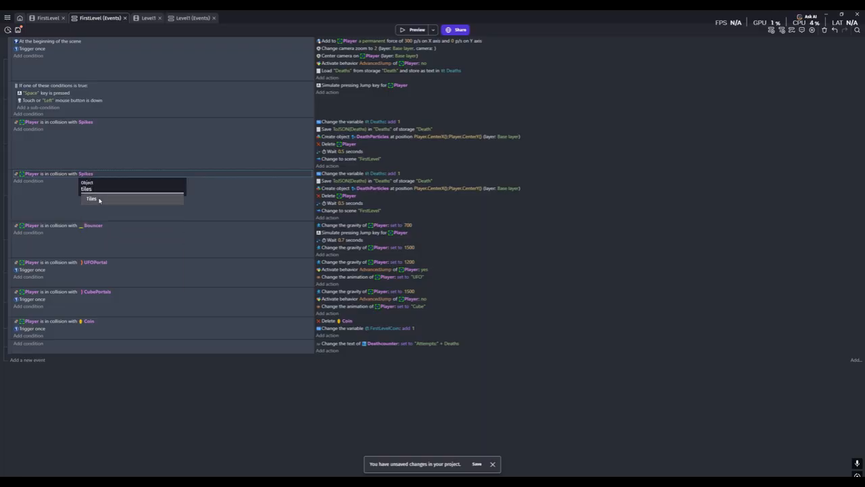
click(95, 198)
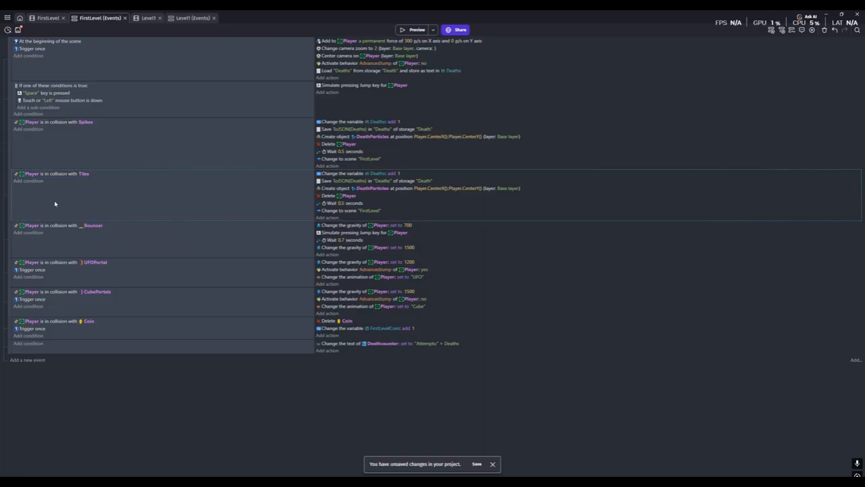
Step: Add a condition to the Tiles collision event that the Player's animation name equals Cube
click(27, 181)
text(the)
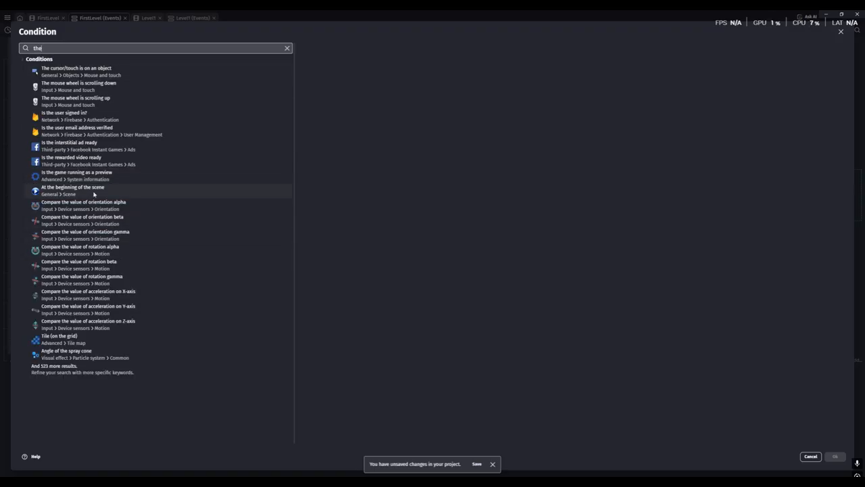
key(BackSpace)
key(BackSpace)
key(BackSpace)
text(ani)
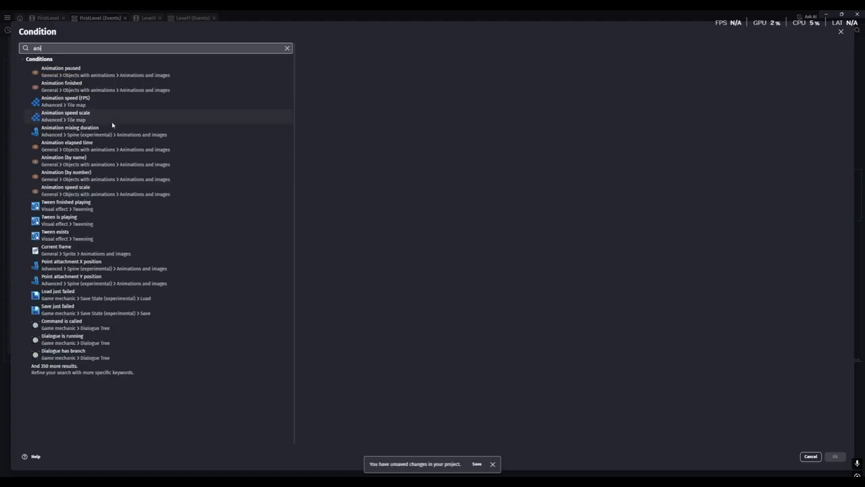
click(97, 168)
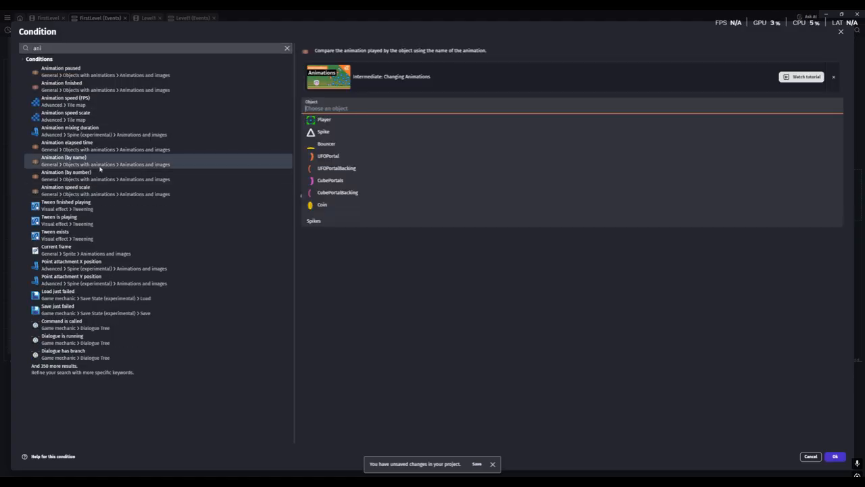
click(342, 123)
click(334, 165)
click(338, 185)
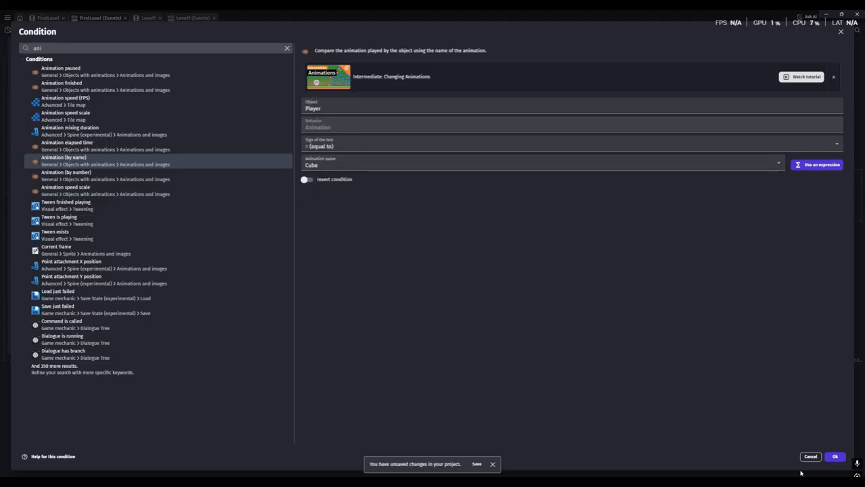
click(835, 456)
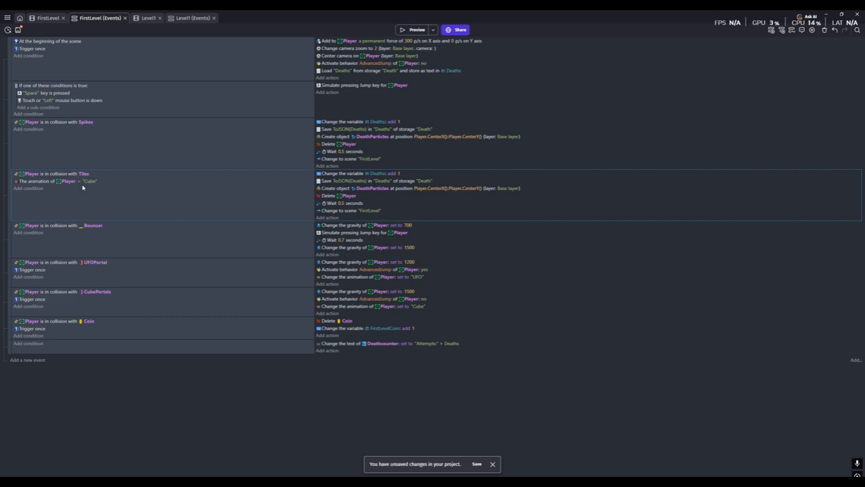
Step: Add a condition to the Tiles collision event that the Y position of Tiles is less than Player.Y()
click(38, 190)
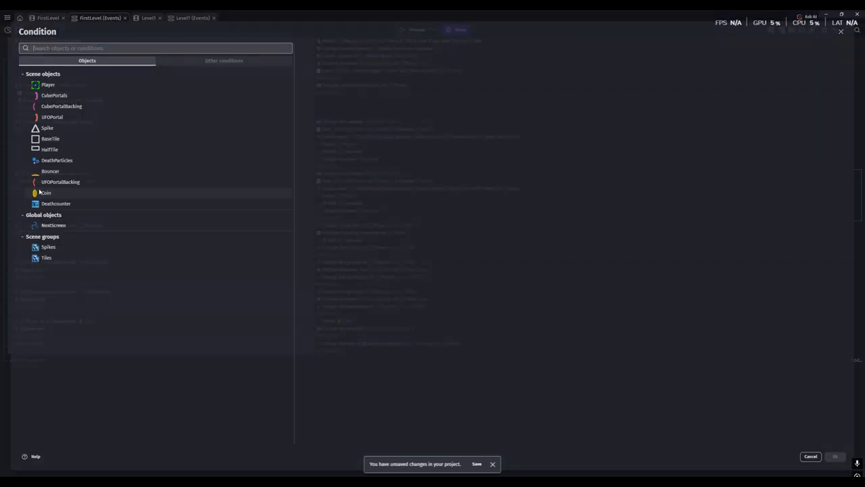
text(pos)
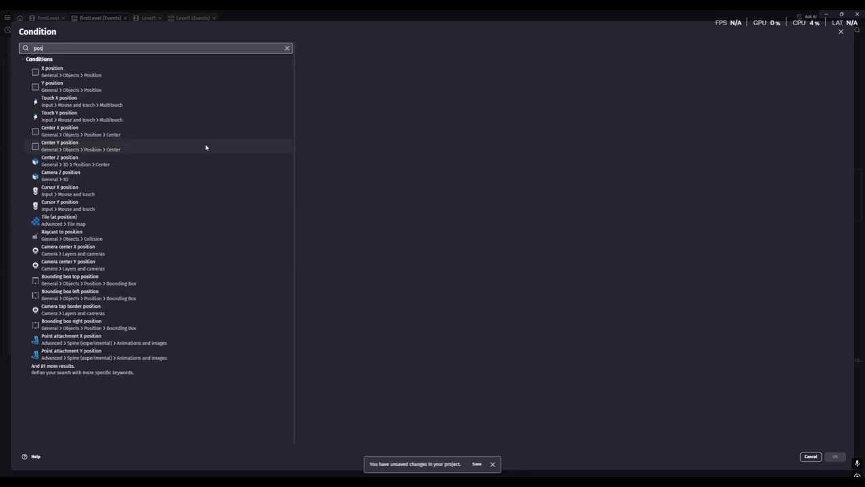
click(99, 90)
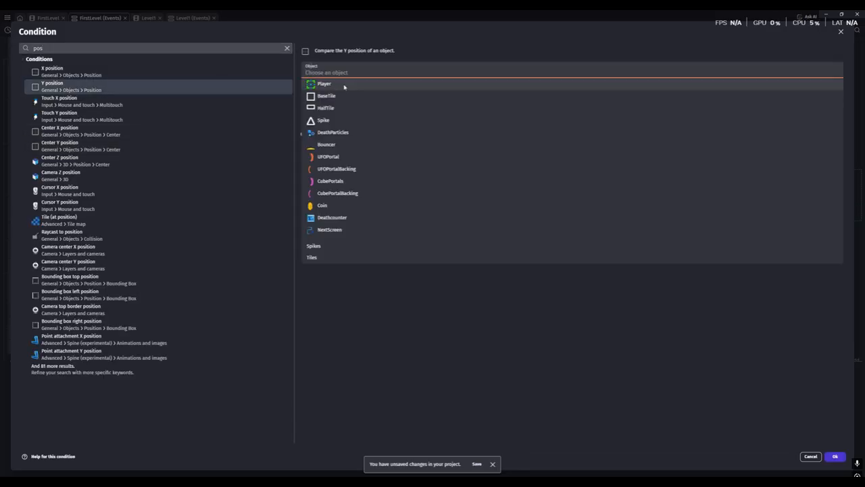
click(344, 85)
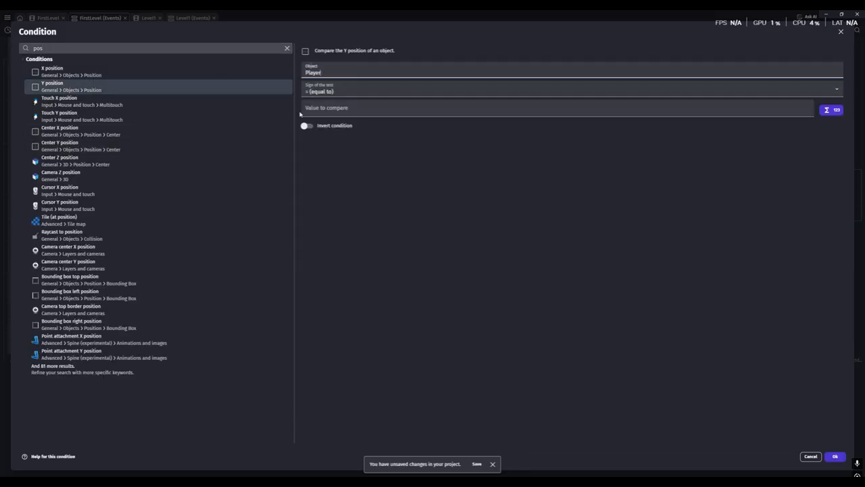
click(342, 93)
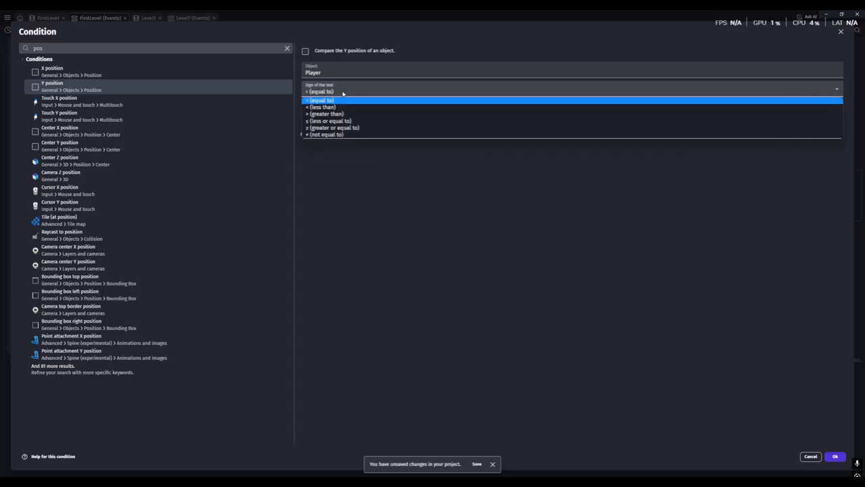
click(399, 212)
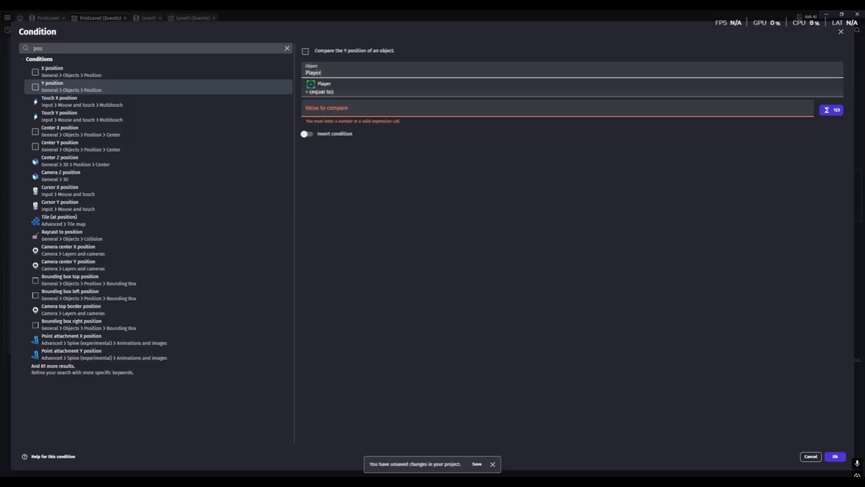
click(332, 72)
click(317, 257)
click(320, 91)
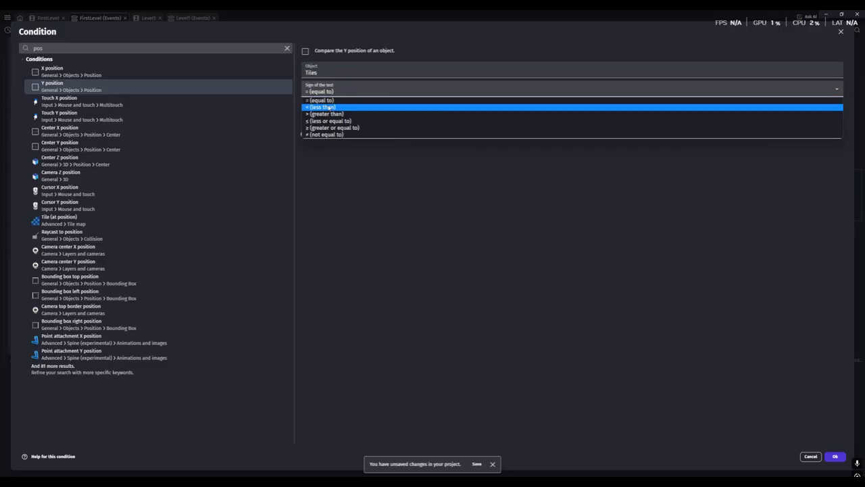
click(334, 108)
click(333, 112)
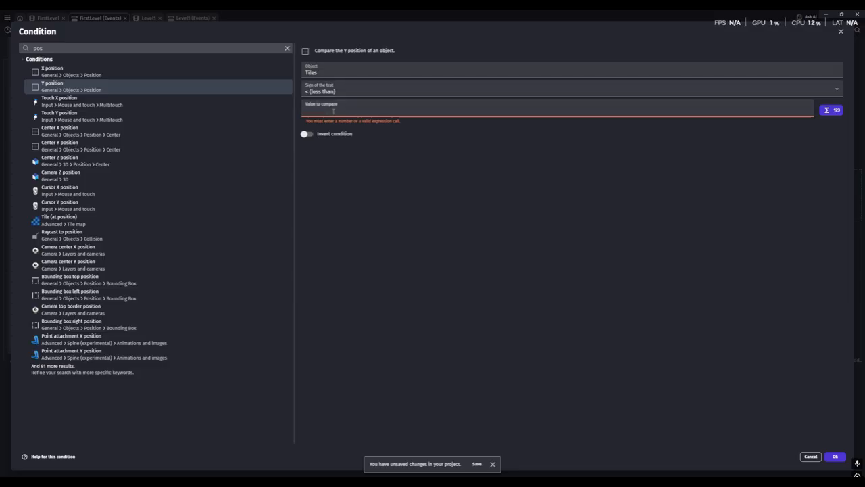
text(Player)
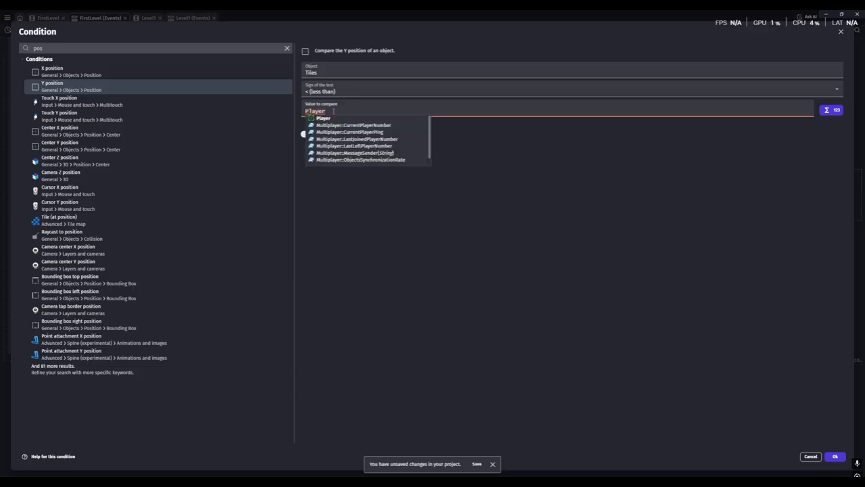
text(.Y())
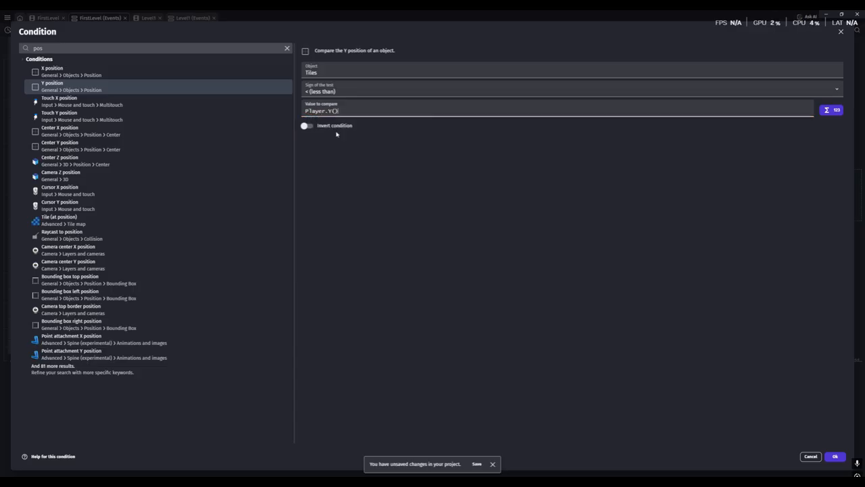
click(836, 457)
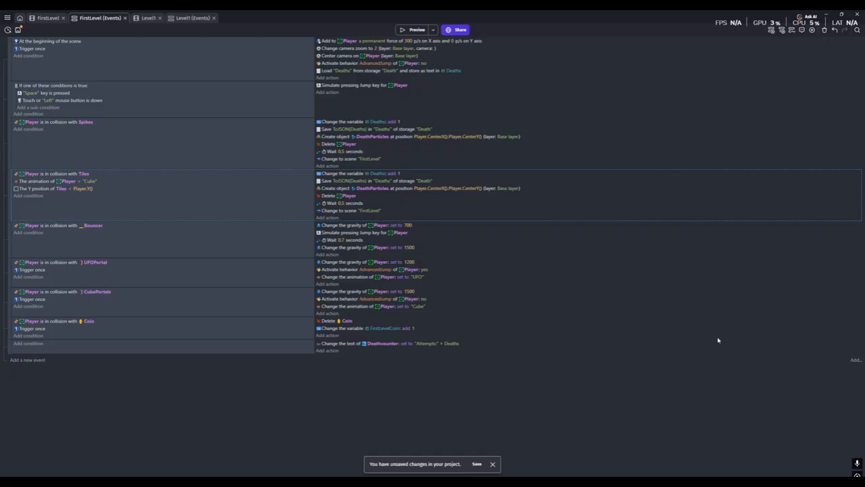
Step: Place a 384-wide BaseTile platform at X 544, Y 448 in the FirstLevel scene and preview the tile collision
click(47, 18)
scroll(324, 241, down, 3)
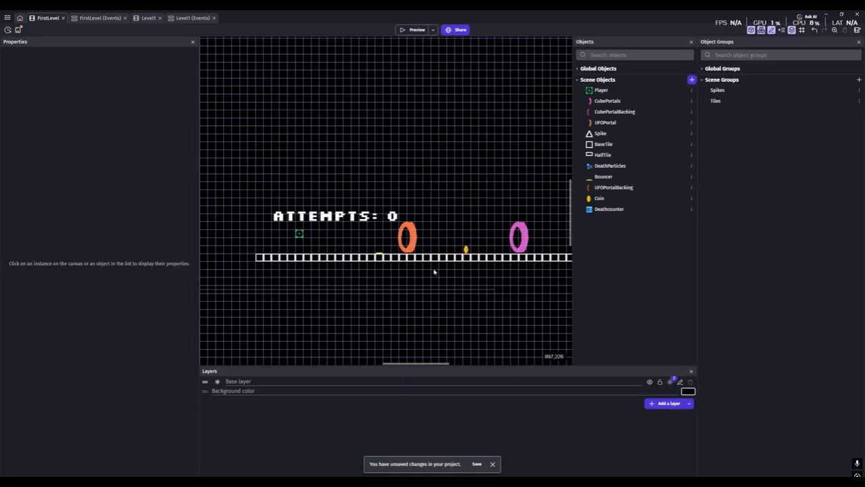
click(100, 18)
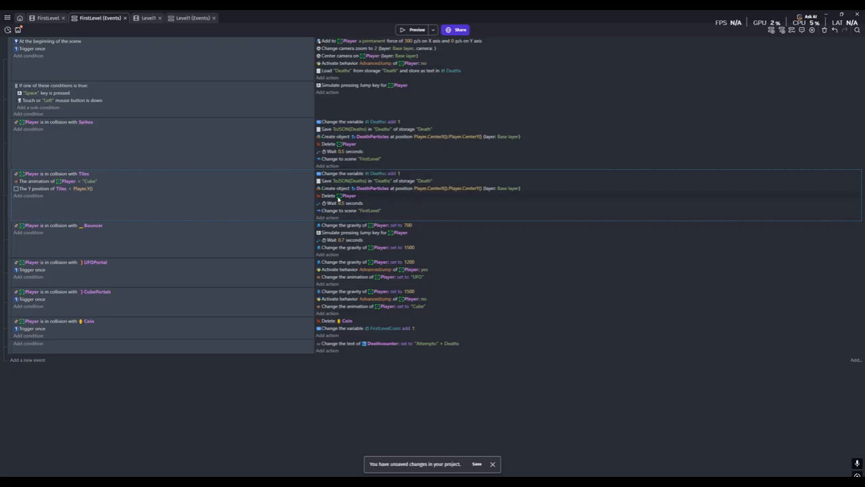
click(47, 17)
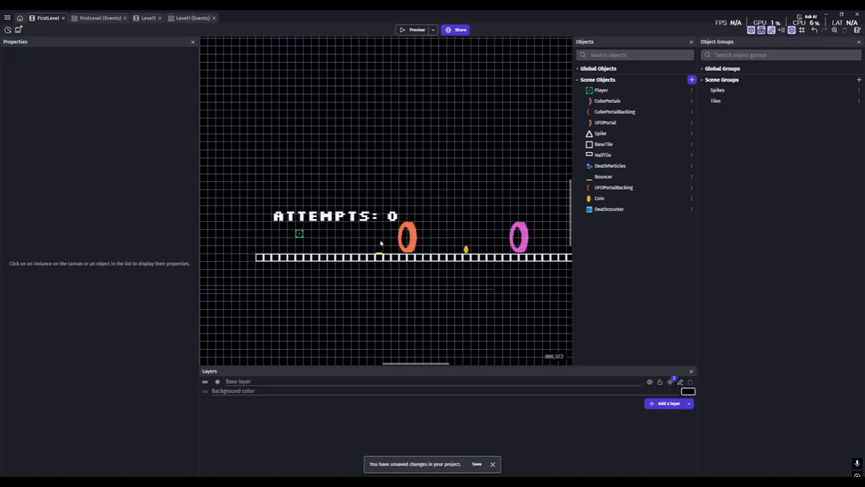
click(604, 144)
drag(346, 217, 358, 230)
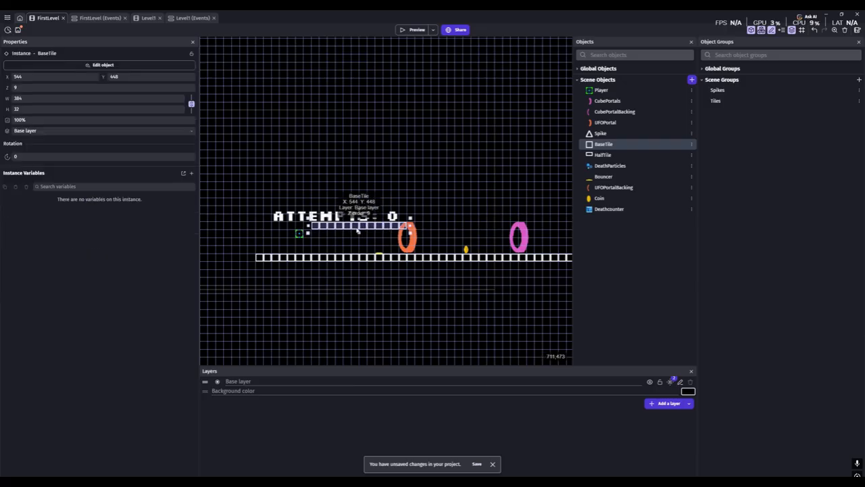
click(414, 30)
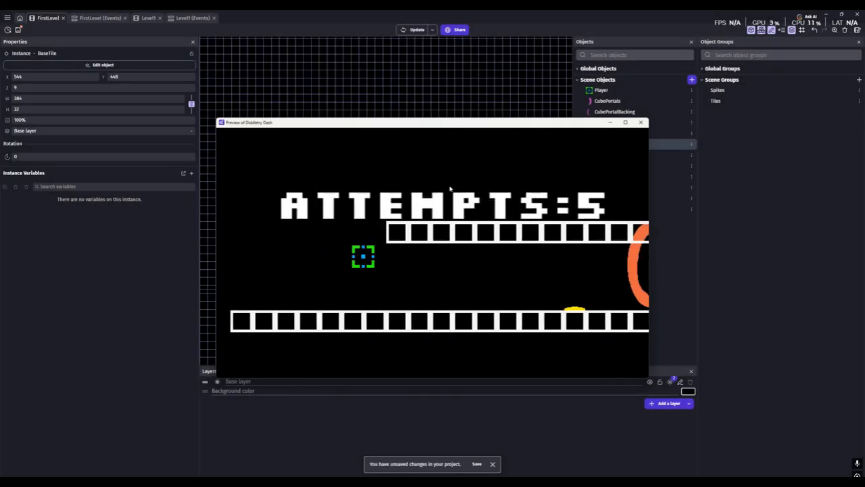
Step: Close the preview and remove the floating test platform from the scene
click(641, 122)
drag(385, 226, 403, 249)
key(Delete)
scroll(427, 280, down, 1)
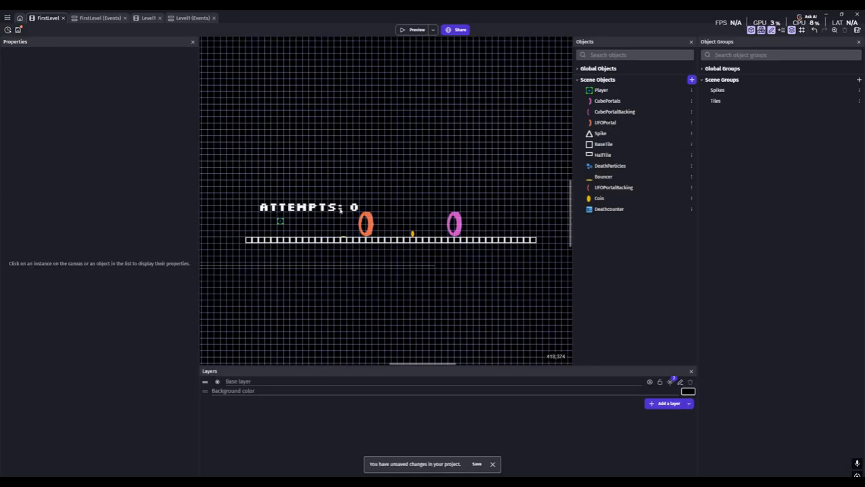
scroll(267, 306, down, 2)
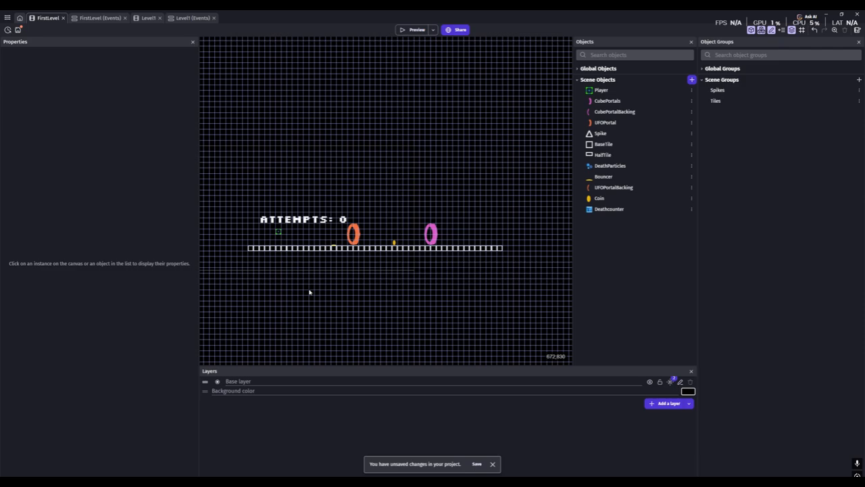
scroll(292, 279, down, 4)
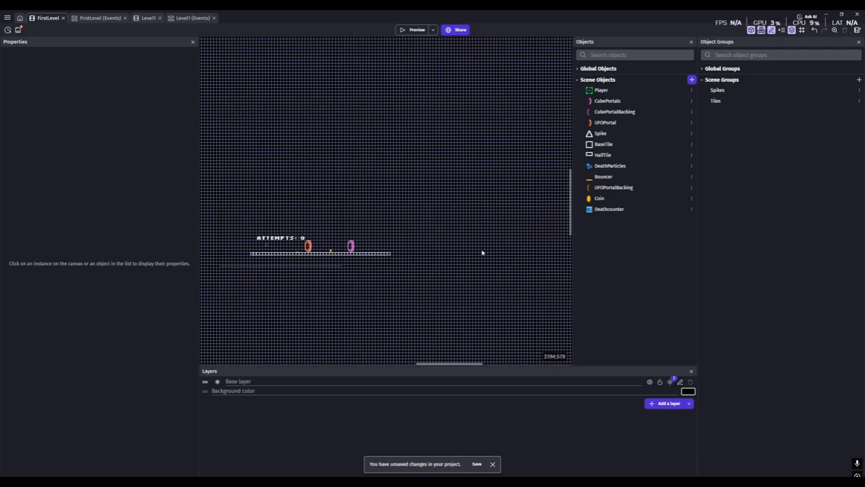
scroll(342, 286, up, 4)
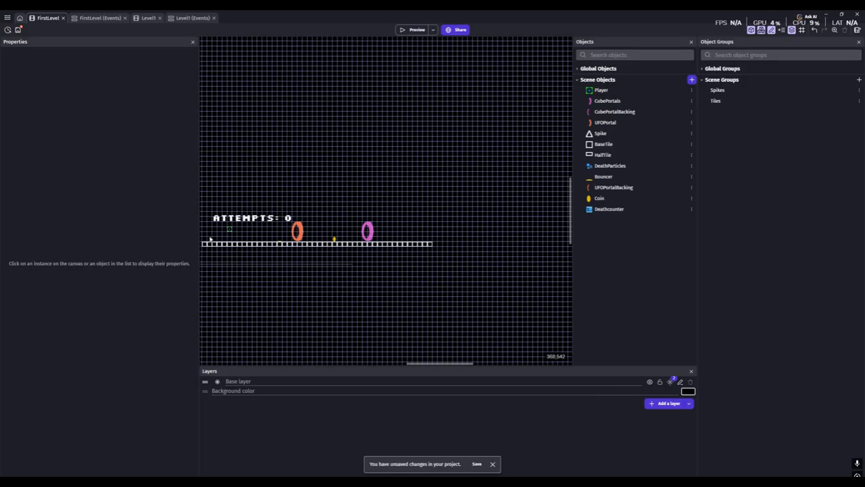
scroll(323, 268, up, 4)
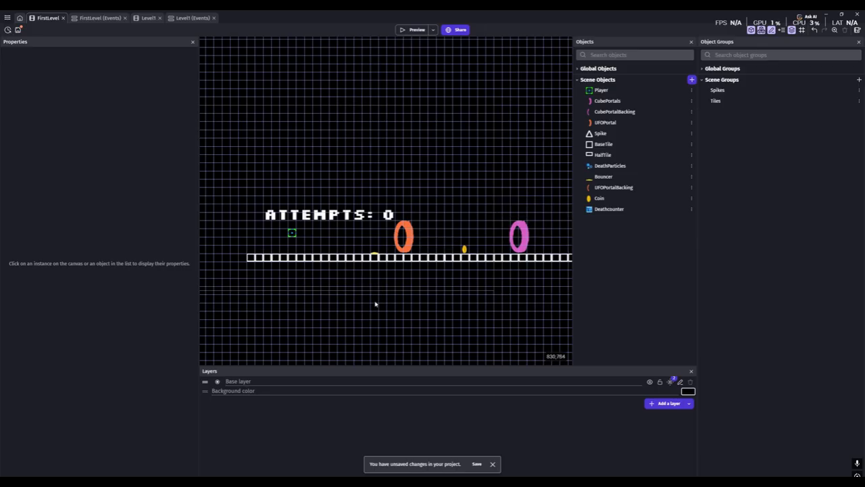
scroll(257, 288, down, 4)
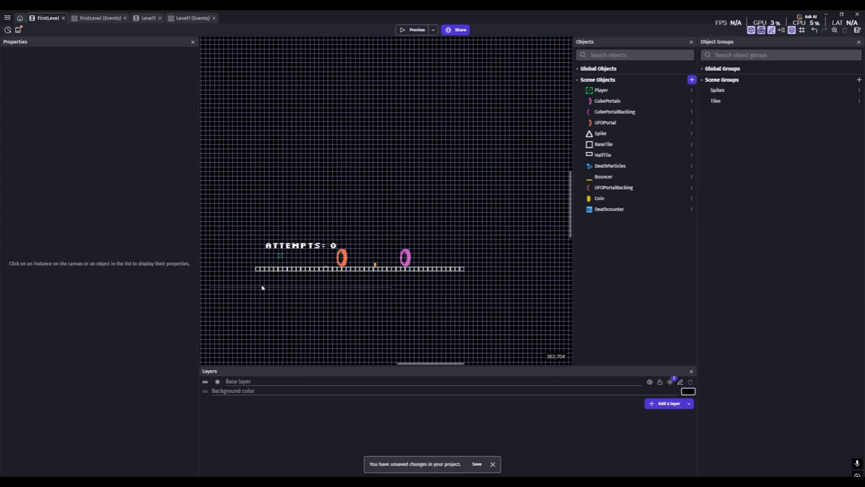